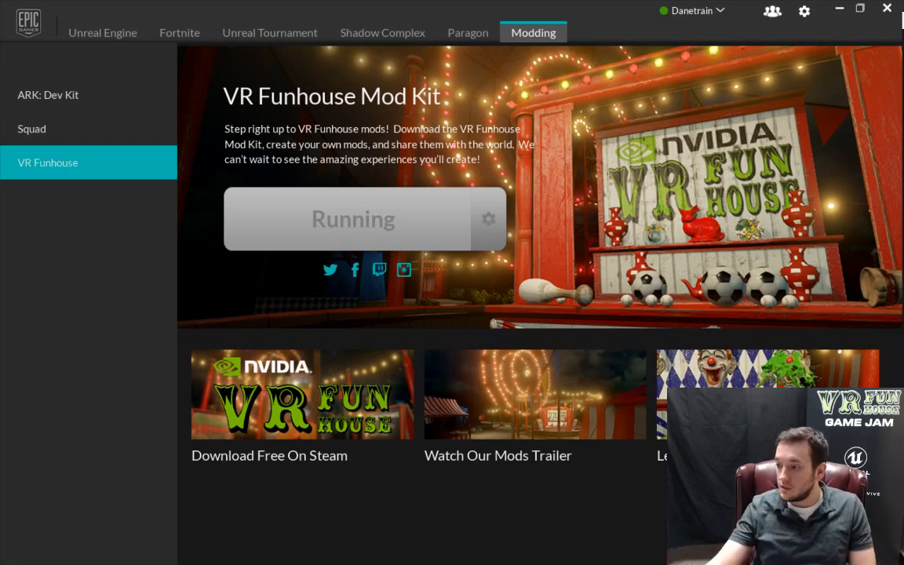
# Switch to the browser and open the VR Funhouse Mod Kit documentation from the Modders section of NVIDIA's developer page.
pyautogui.moveTo(903, 161); pyautogui.dragTo(135, 3)
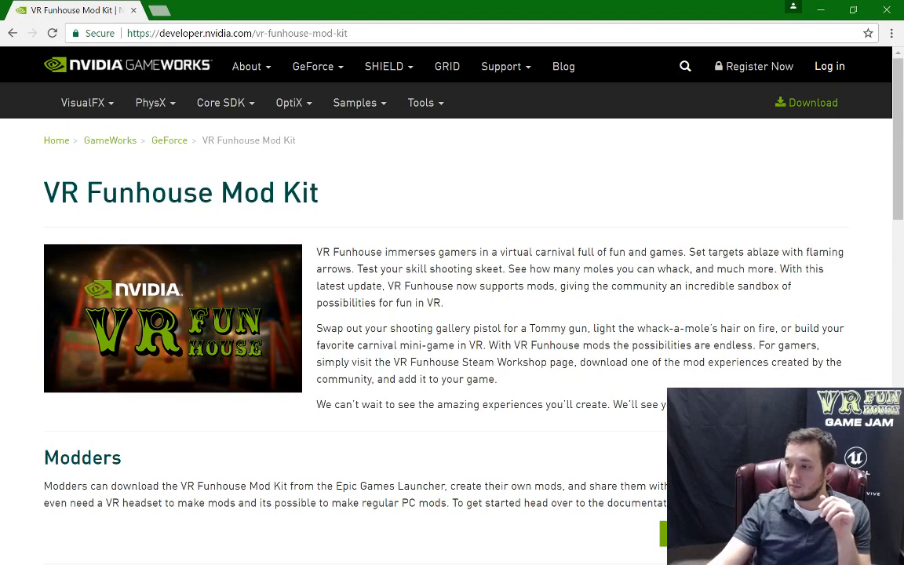
pyautogui.click(512, 274)
pyautogui.scroll(-3, 515, 286)
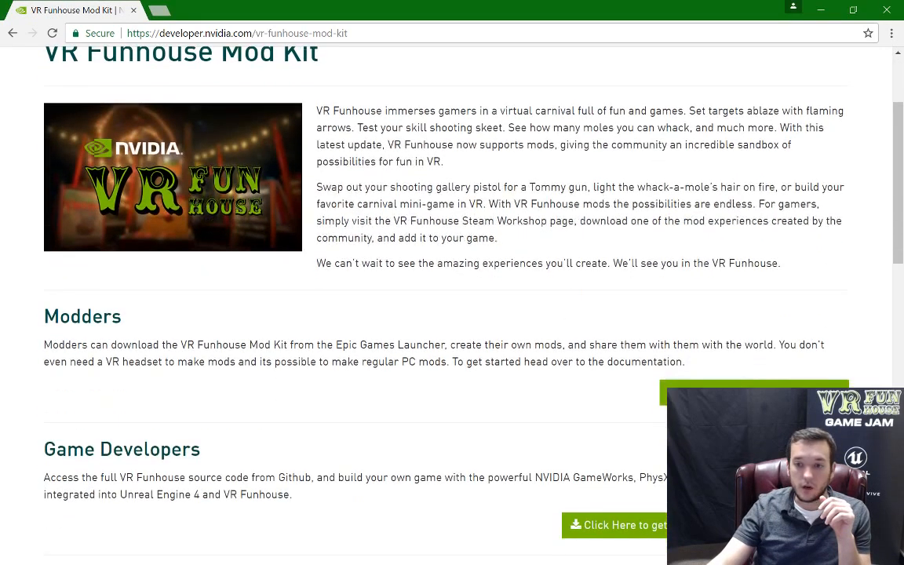
pyautogui.click(674, 390)
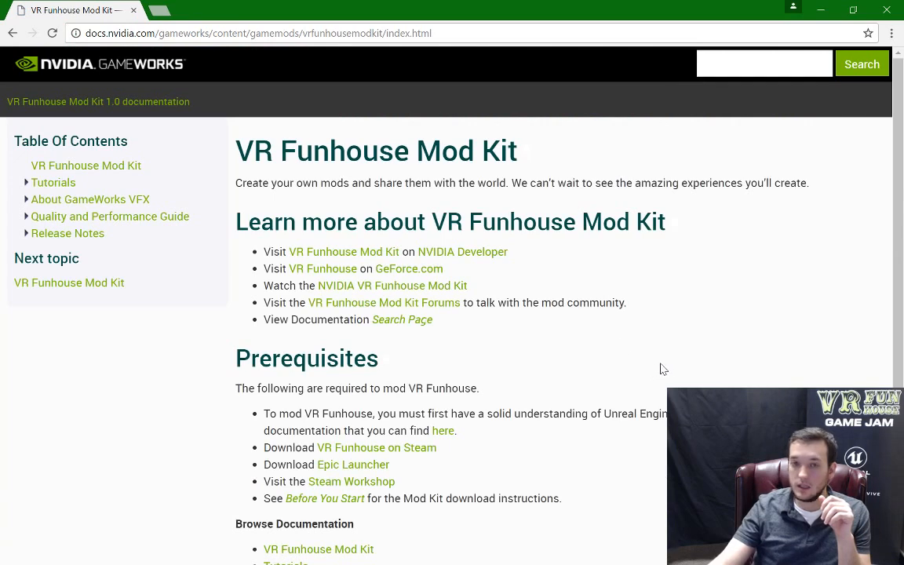
# Open the FLOW usage page under About GameWorks VFX and review its asset setup, grid, rendering and emitter tuning sections.
pyautogui.click(26, 200)
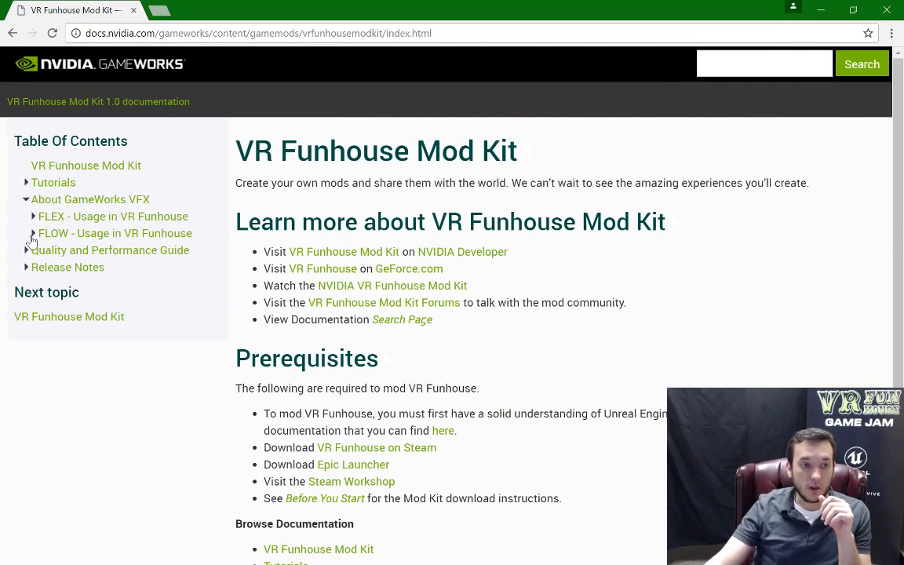
pyautogui.click(33, 233)
pyautogui.click(71, 236)
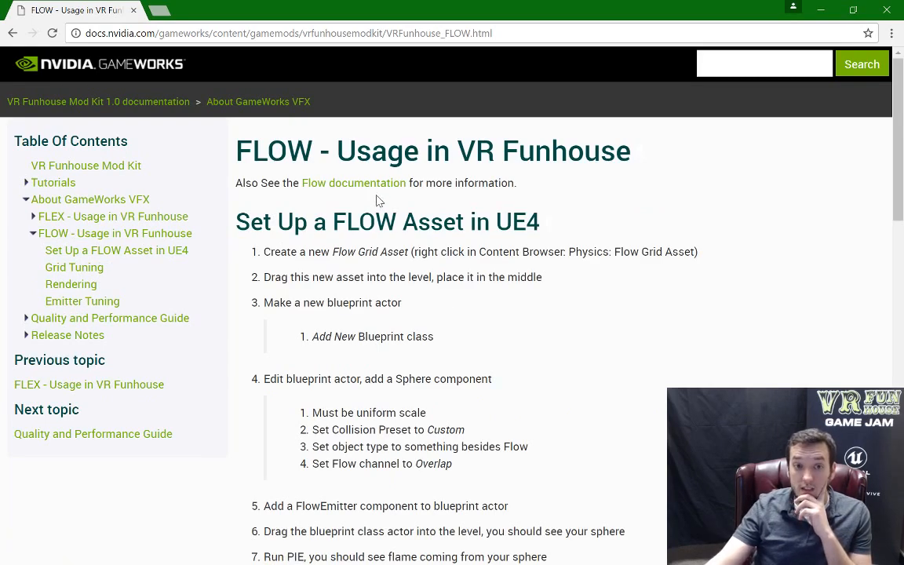
pyautogui.scroll(-3, 430, 283)
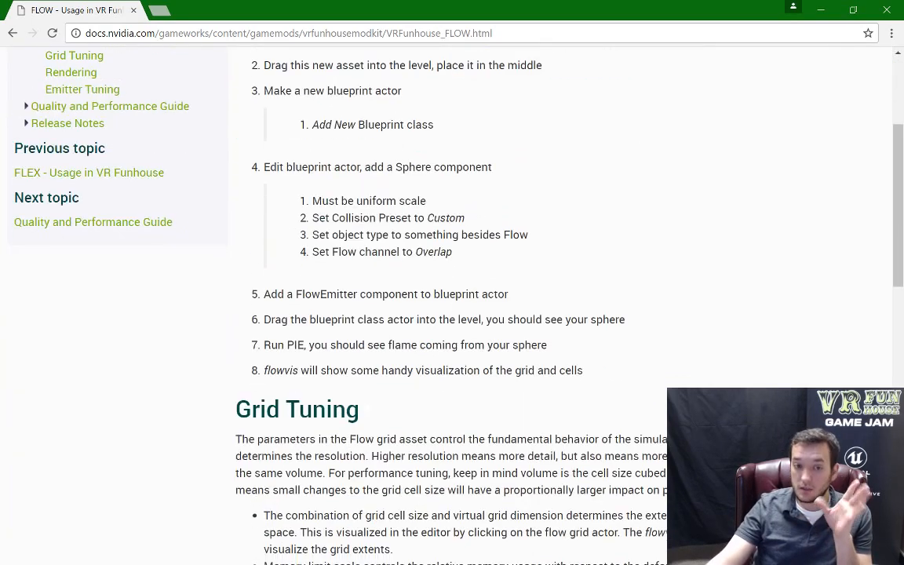
pyautogui.scroll(-4, 476, 332)
pyautogui.scroll(-7, 452, 298)
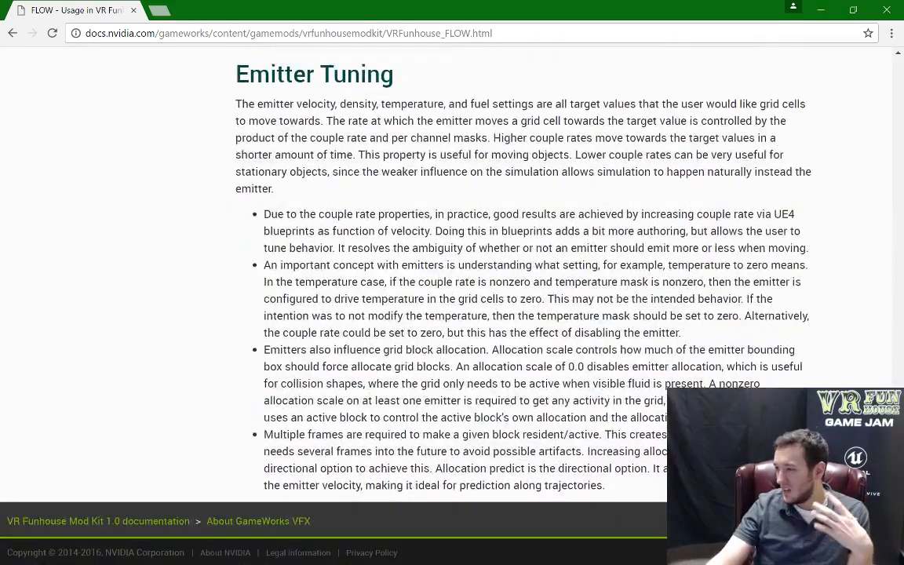
pyautogui.scroll(15, 395, 312)
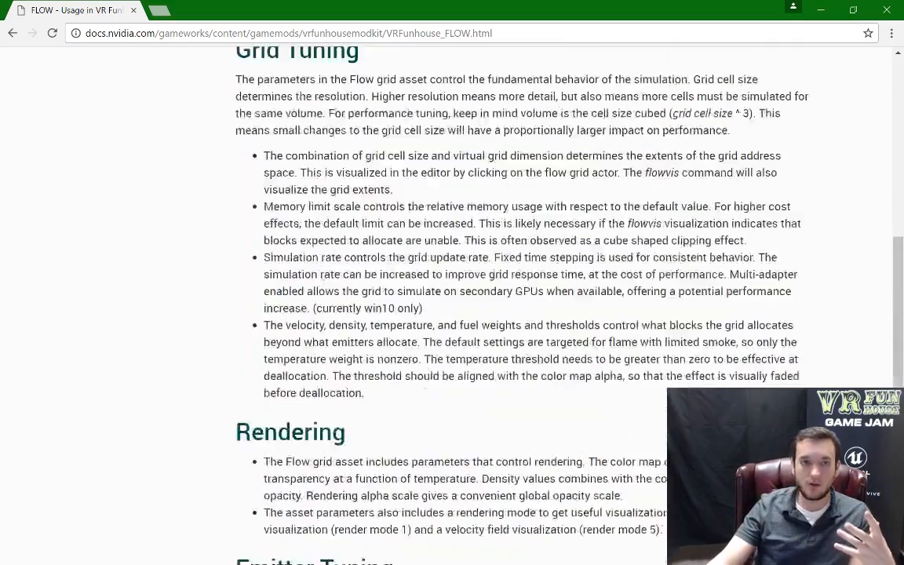
# Open the linked Flow documentation in a separate tab and go to its Grid Properties section.
pyautogui.middleClick(345, 179)
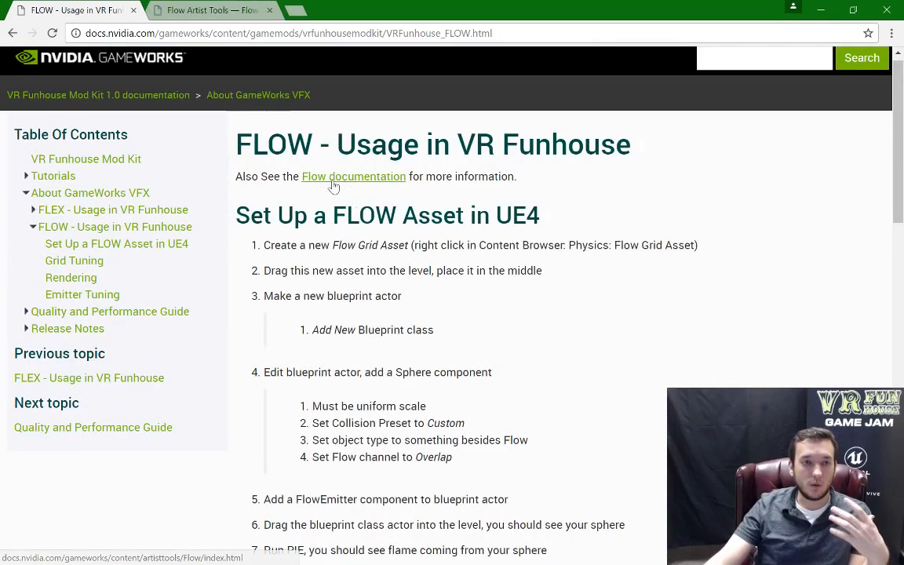
pyautogui.click(182, 7)
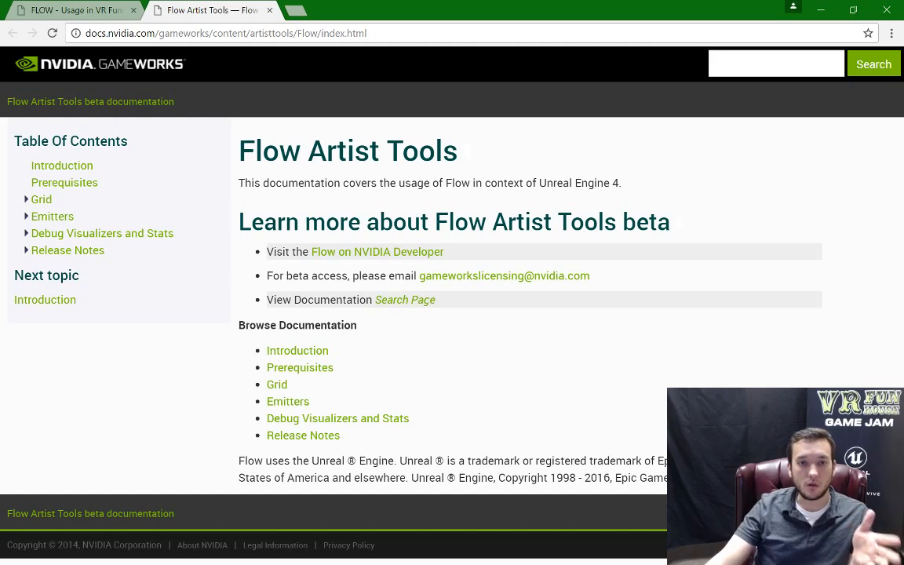
pyautogui.click(26, 200)
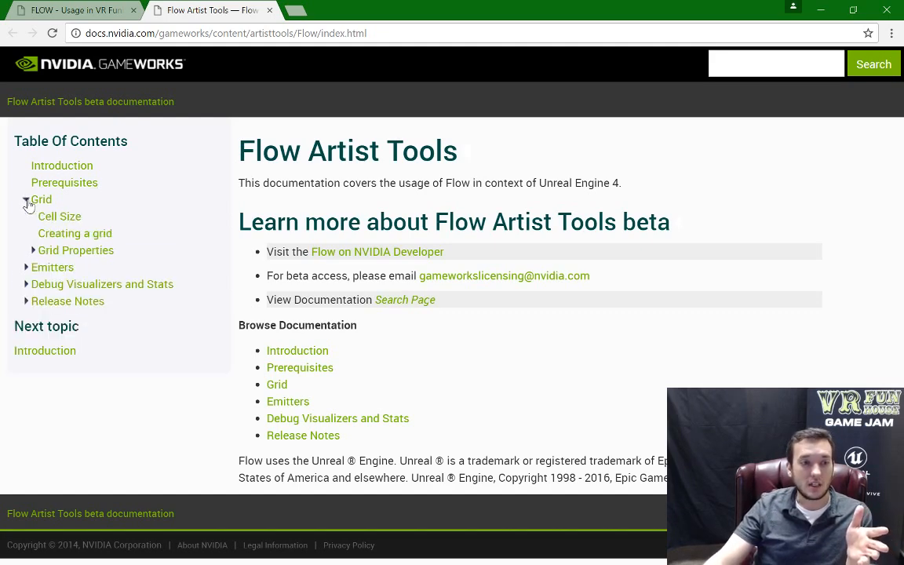
pyautogui.click(33, 250)
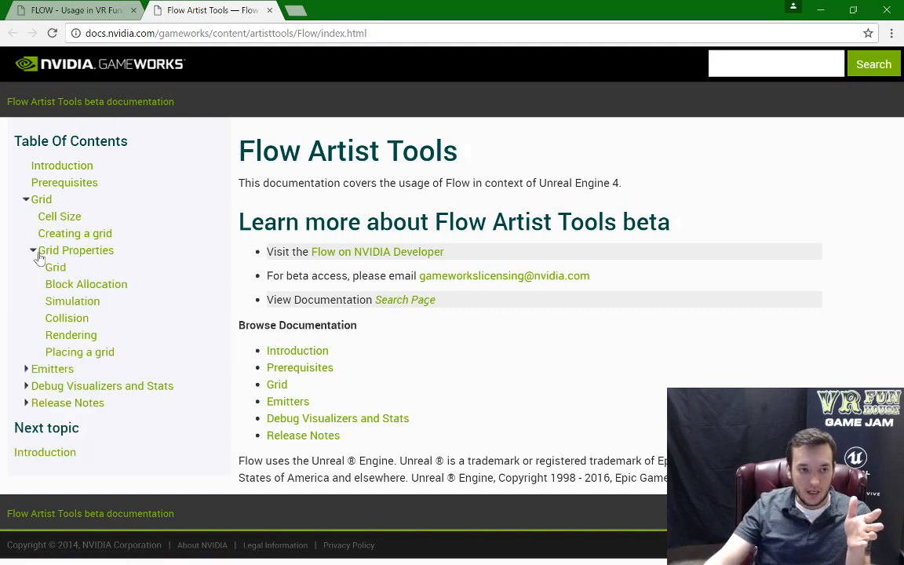
pyautogui.click(75, 251)
# View the full-size FlowGridAsset.png image of the grid settings and return to the Grid page.
pyautogui.click(318, 181)
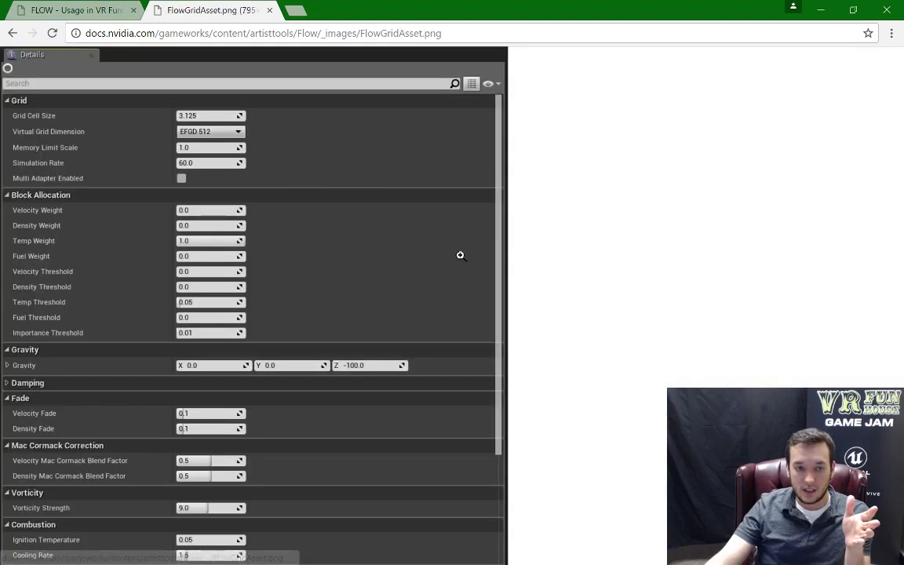
pyautogui.click(275, 341)
pyautogui.click(274, 341)
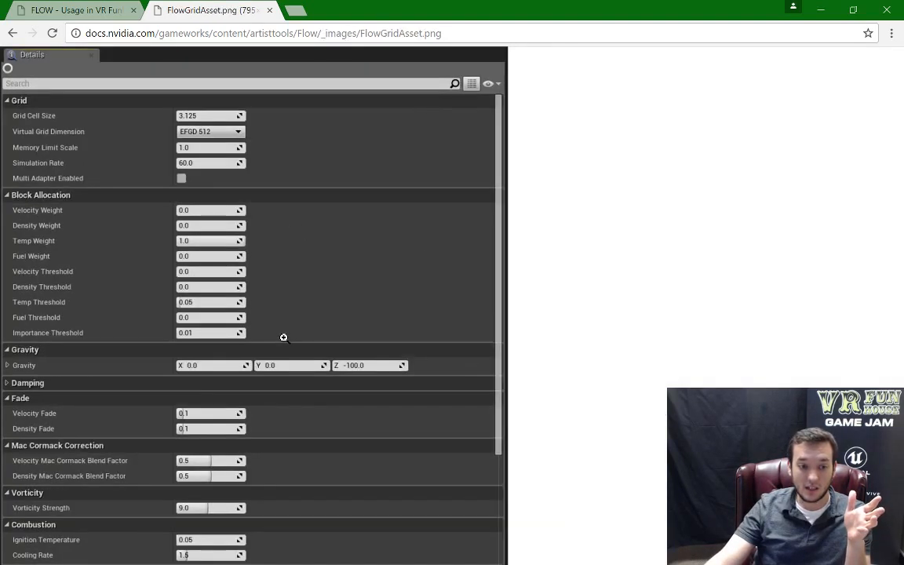
pyautogui.click(12, 33)
# Review the grid property descriptions from Block Allocation to Rendering, and look at how to create an emitter on the Emitters page.
pyautogui.scroll(-6, 619, 302)
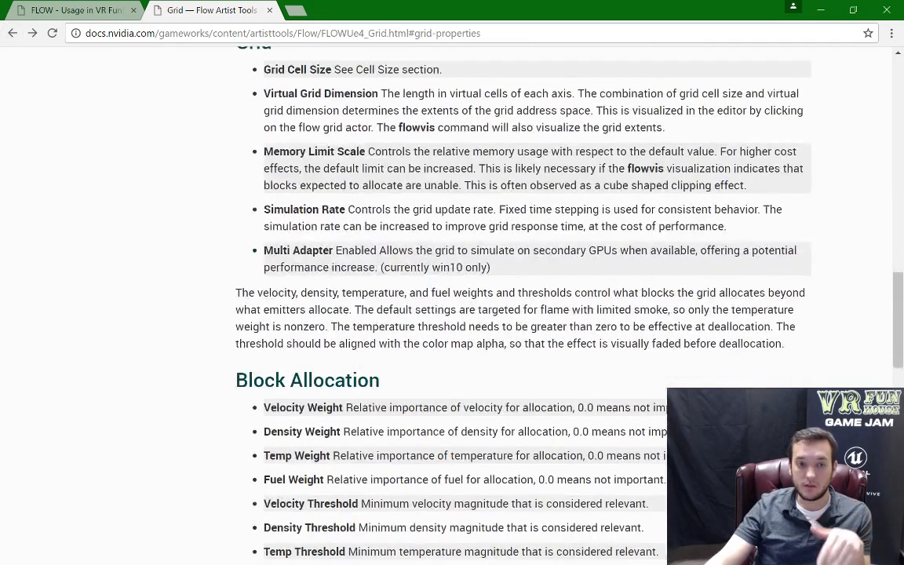
pyautogui.scroll(-3, 433, 359)
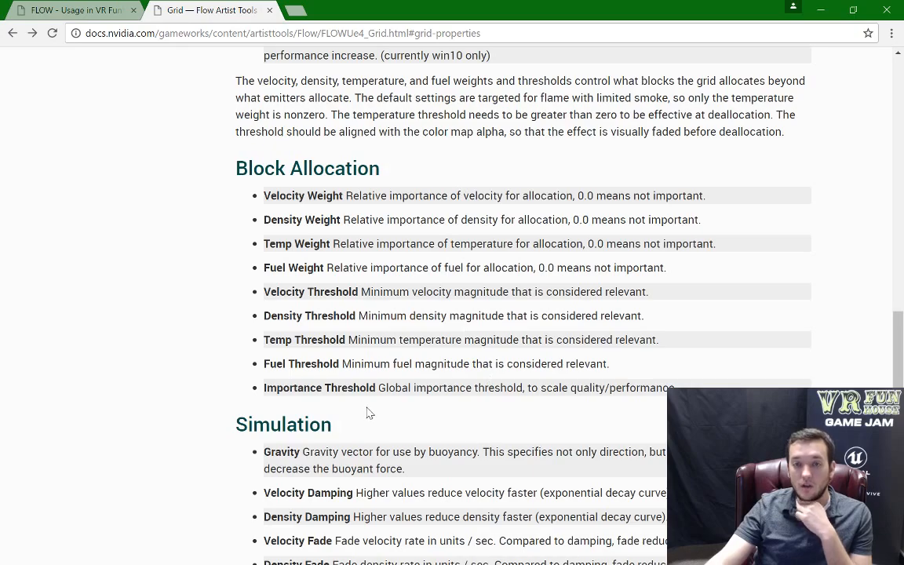
pyautogui.scroll(-7, 368, 413)
pyautogui.scroll(-3, 452, 298)
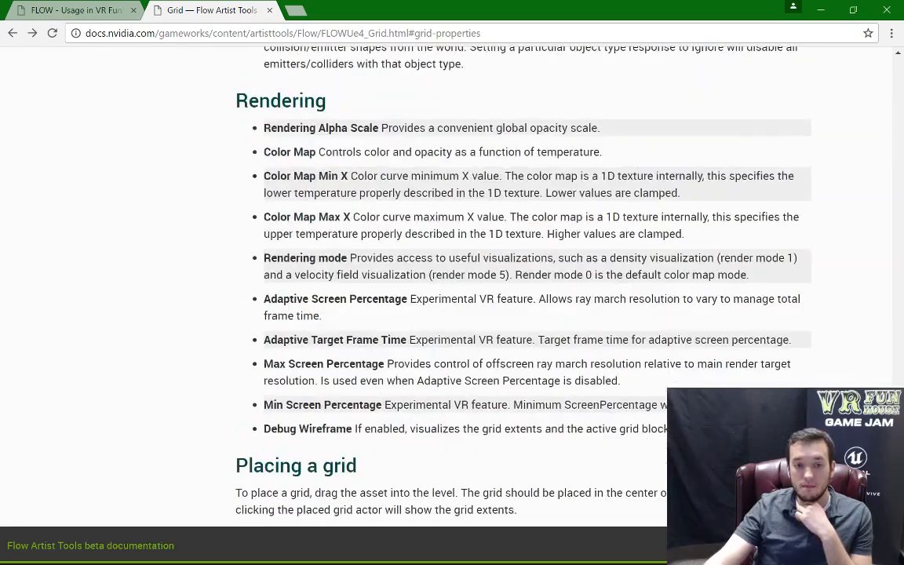
pyautogui.scroll(20, 361, 446)
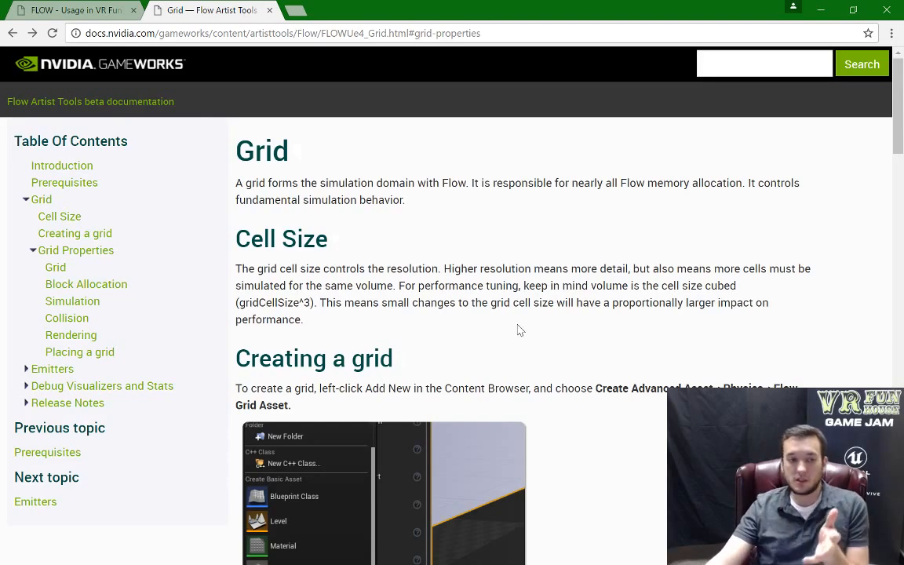
pyautogui.click(54, 369)
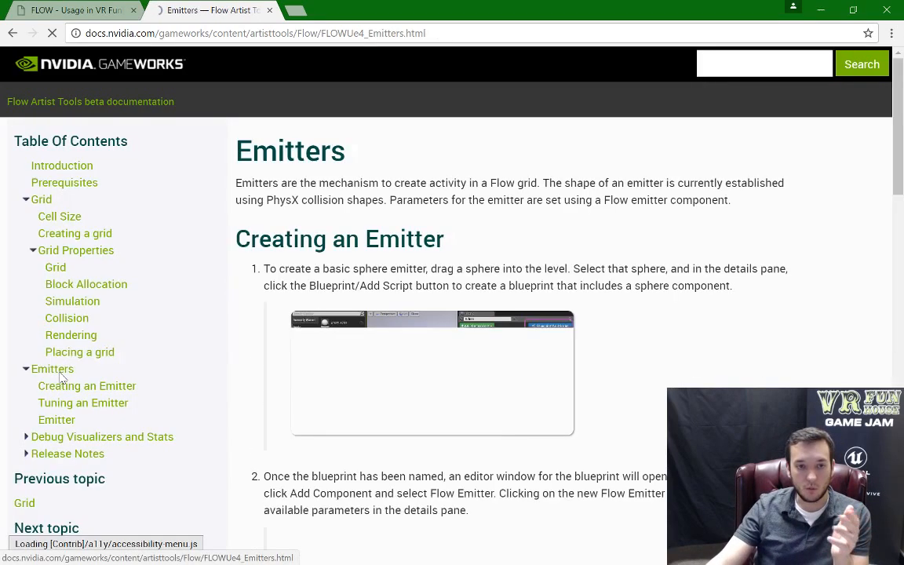
pyautogui.scroll(-1, 61, 378)
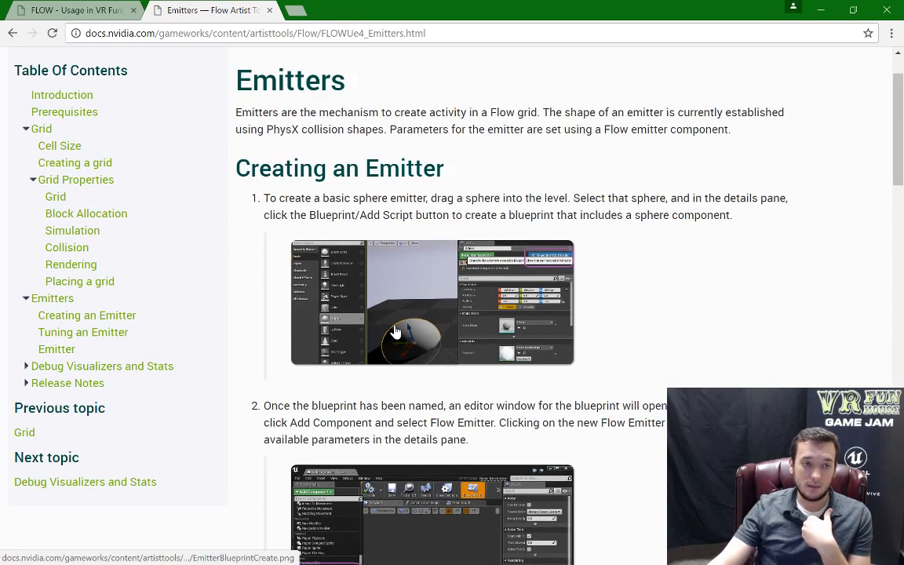
# Switch to the Unreal Editor, hide the ball-throwing game's sublevel and show Stream_Bow_Base2.
pyautogui.click(830, 9)
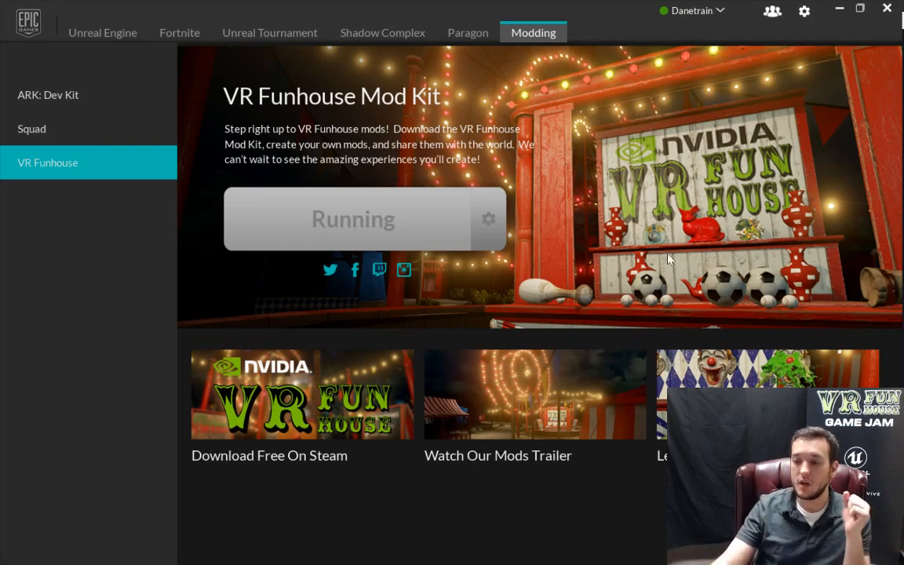
pyautogui.click(838, 9)
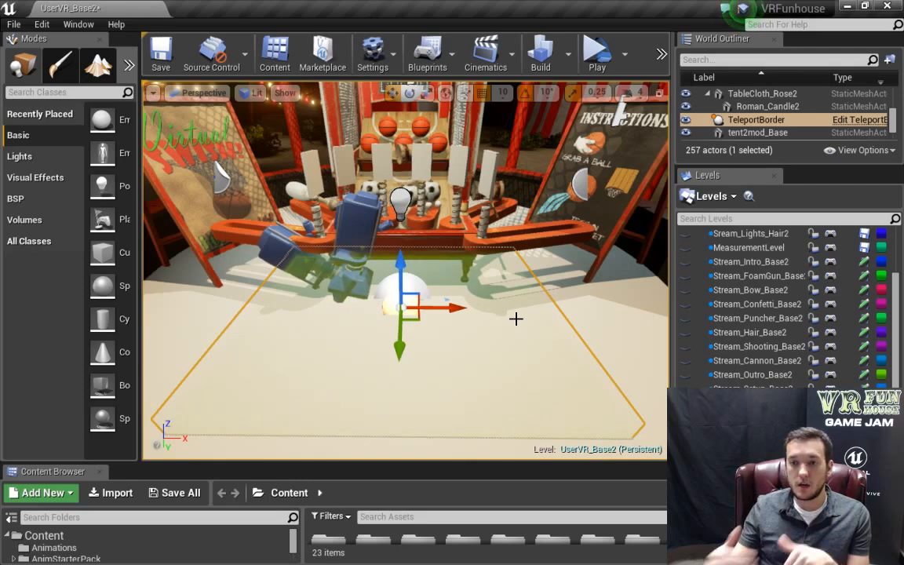
pyautogui.click(685, 402)
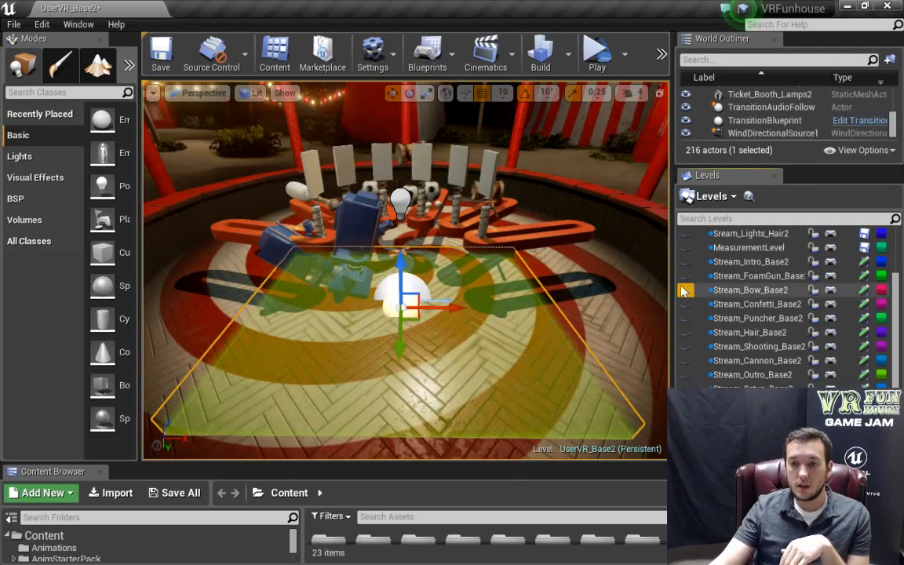
pyautogui.click(685, 290)
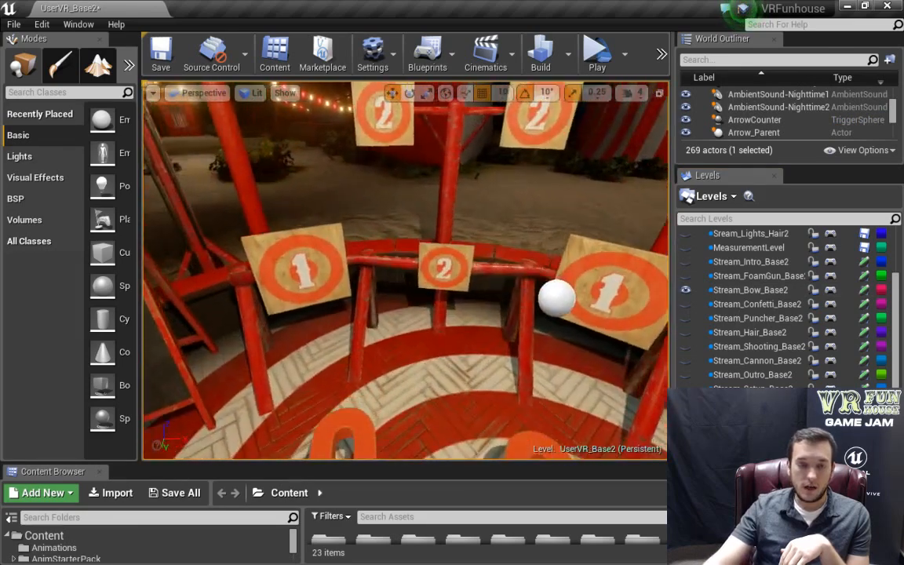
# Select the large wooden target marked 1 beside the barrel, WoodenTarget_Blueprint15, and open its blueprint for editing.
pyautogui.moveTo(502, 342); pyautogui.dragTo(450, 230, button='right')
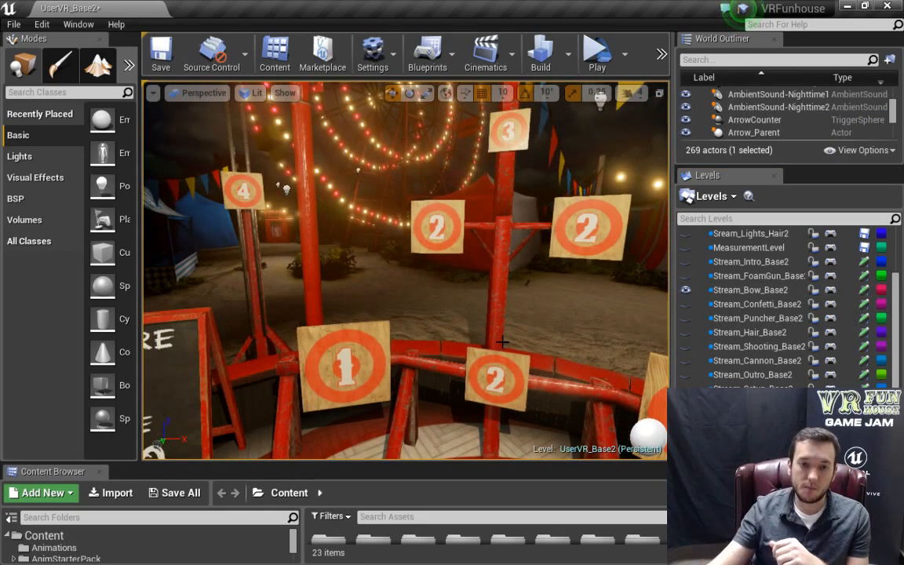
pyautogui.moveTo(502, 342); pyautogui.dragTo(390, 412, button='right')
pyautogui.rightClick(301, 406)
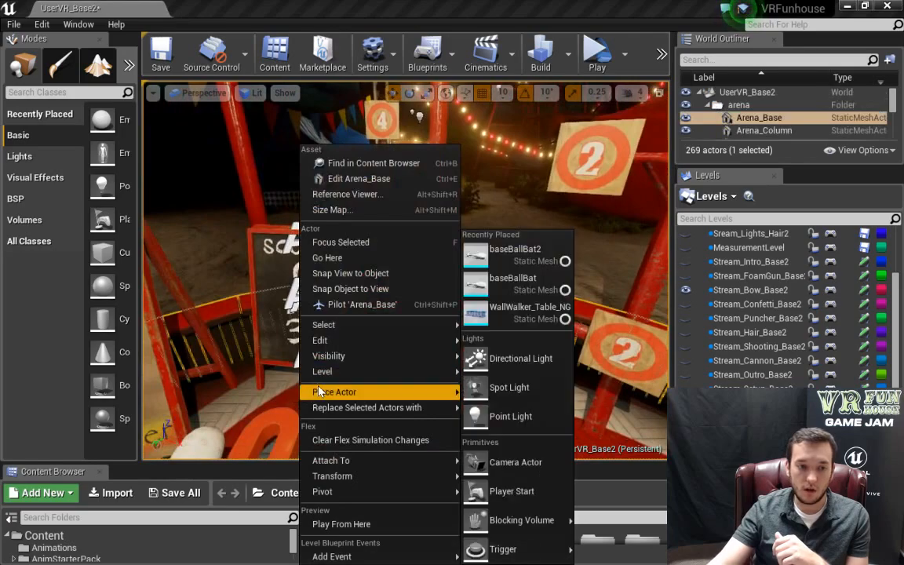
pyautogui.moveTo(266, 355); pyautogui.dragTo(518, 329, button='right')
pyautogui.press('w')
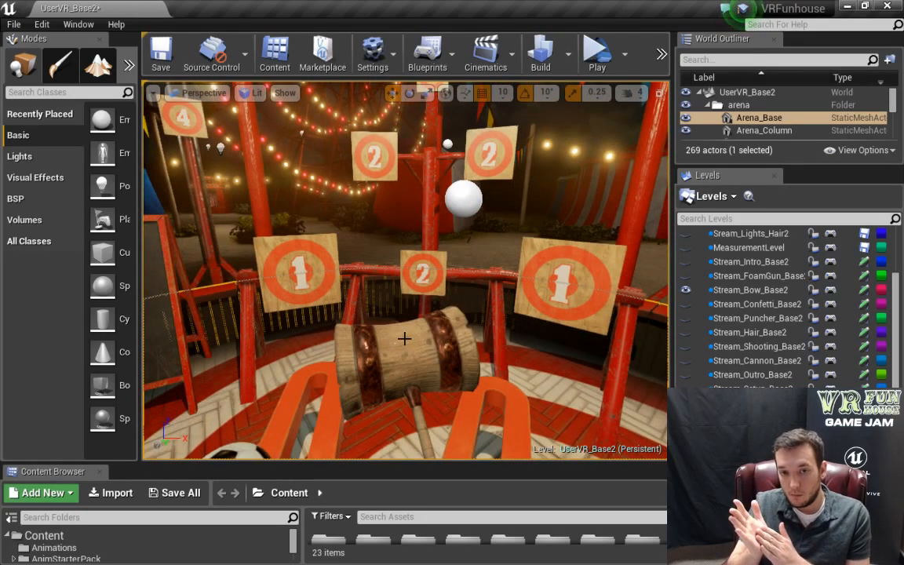
pyautogui.click(584, 270)
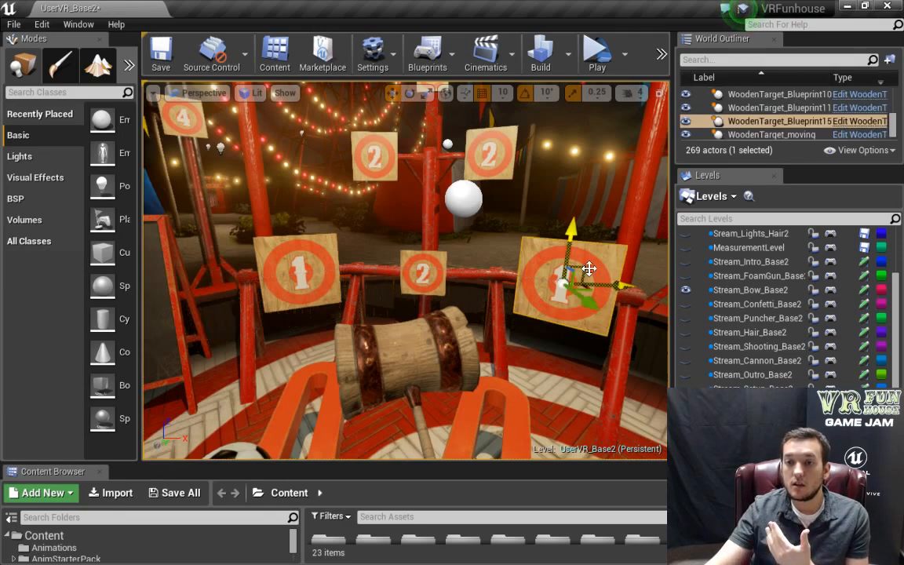
pyautogui.click(859, 121)
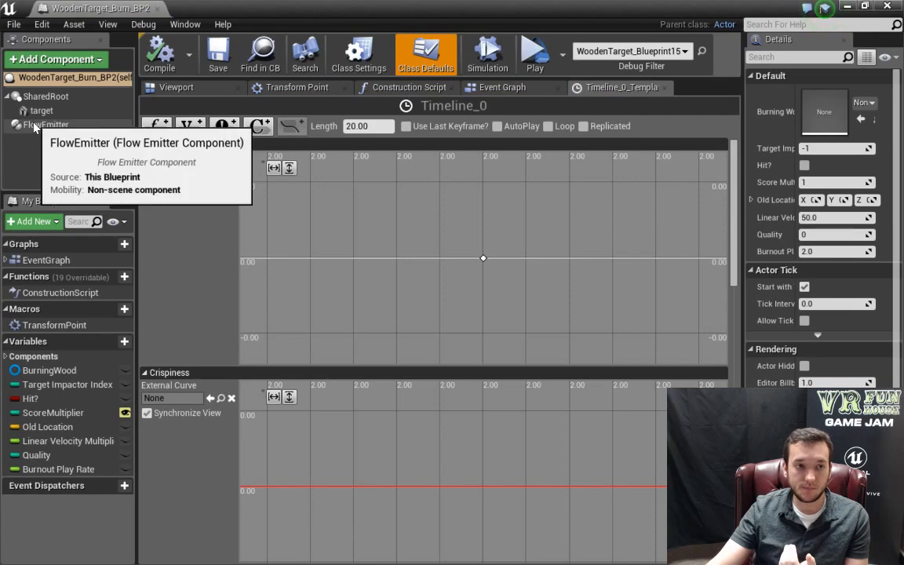
# Inspect the blueprint's target mesh in the viewport and the FlowEmitter component's settings, and close the blueprint editor.
pyautogui.click(181, 87)
pyautogui.moveTo(306, 271); pyautogui.dragTo(306, 172)
pyautogui.moveTo(346, 313); pyautogui.dragTo(353, 359, button='middle')
pyautogui.click(434, 368)
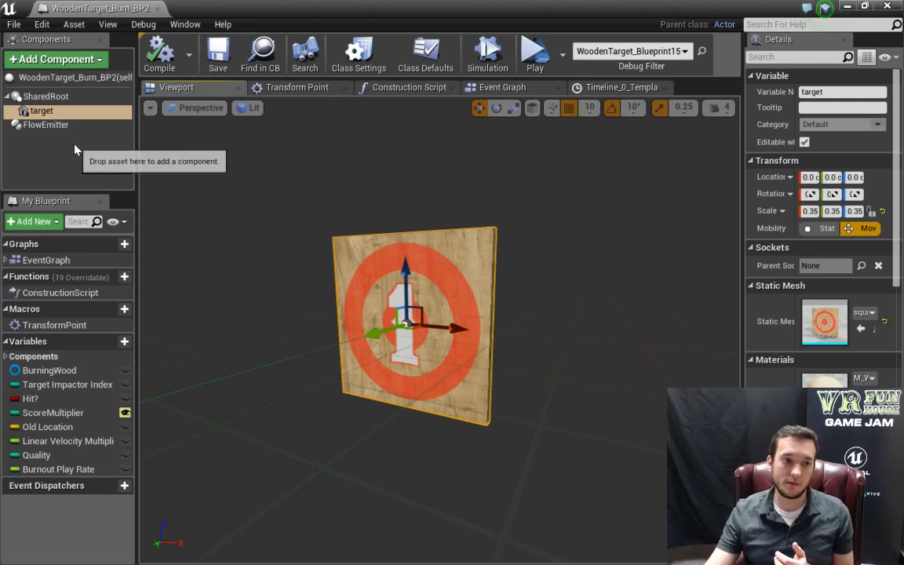
pyautogui.click(63, 124)
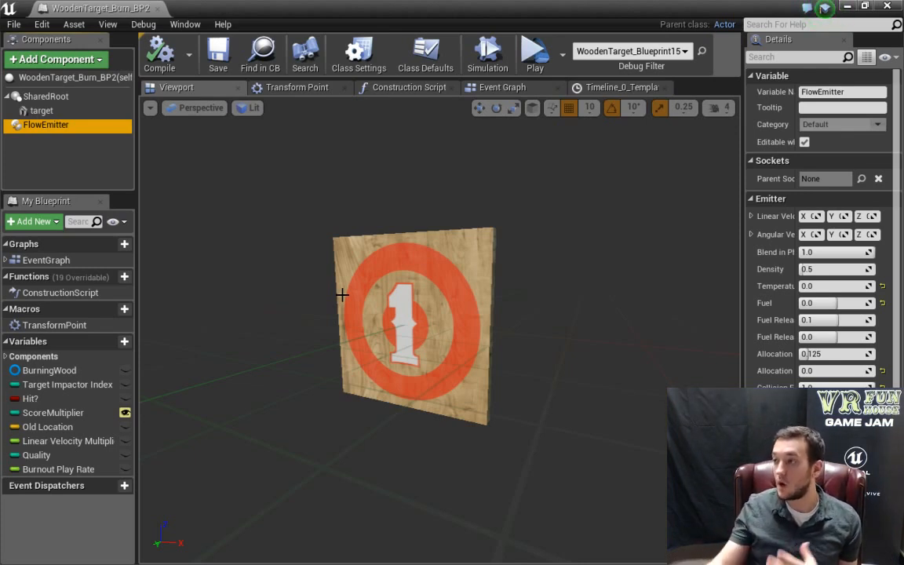
pyautogui.click(158, 10)
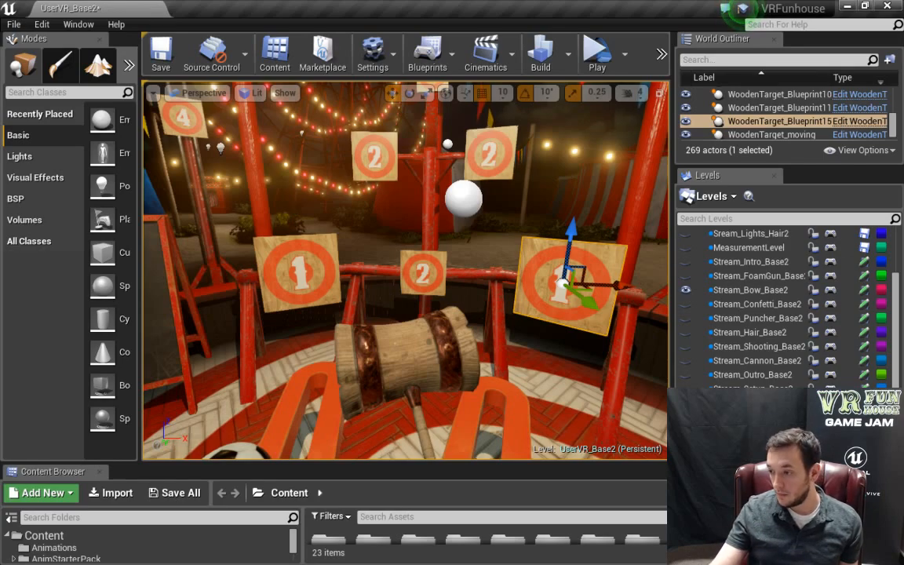
# Switch to the browser, highlight the eight steps for setting up a FLOW asset in UE4, and return to the Unreal Editor.
pyautogui.hotkey('alt', 'Tab')
pyautogui.moveTo(384, 4); pyautogui.dragTo(410, 16)
pyautogui.click(96, 27)
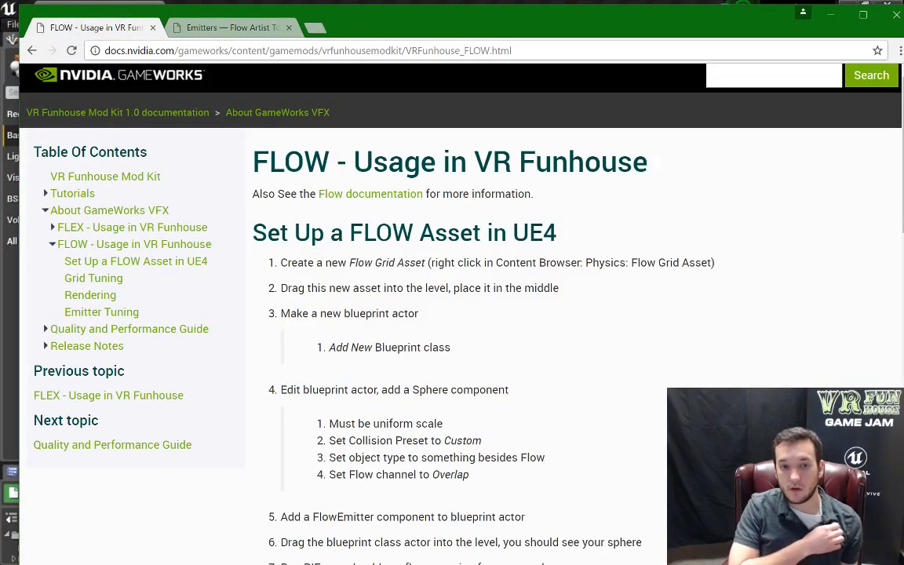
pyautogui.scroll(-3, 369, 312)
pyautogui.moveTo(266, 121); pyautogui.dragTo(600, 452)
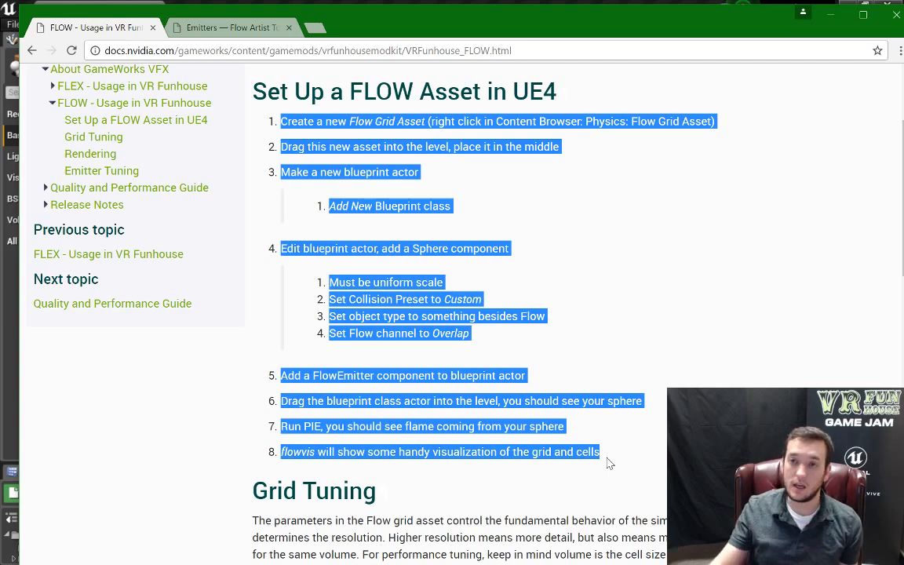
pyautogui.click(824, 2)
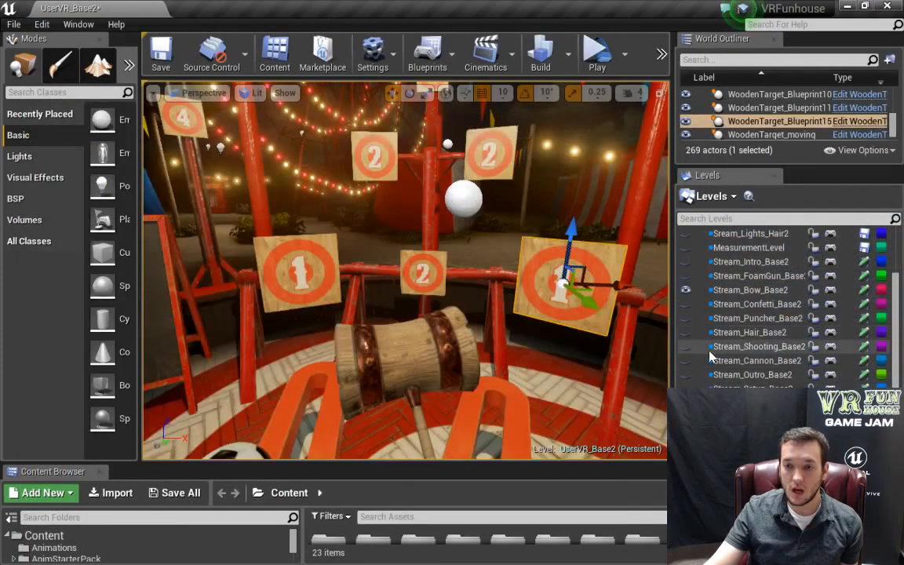
# Hide Stream_Bow_Base2, show Stream_Basketball_Base2 and make it the current level.
pyautogui.click(685, 289)
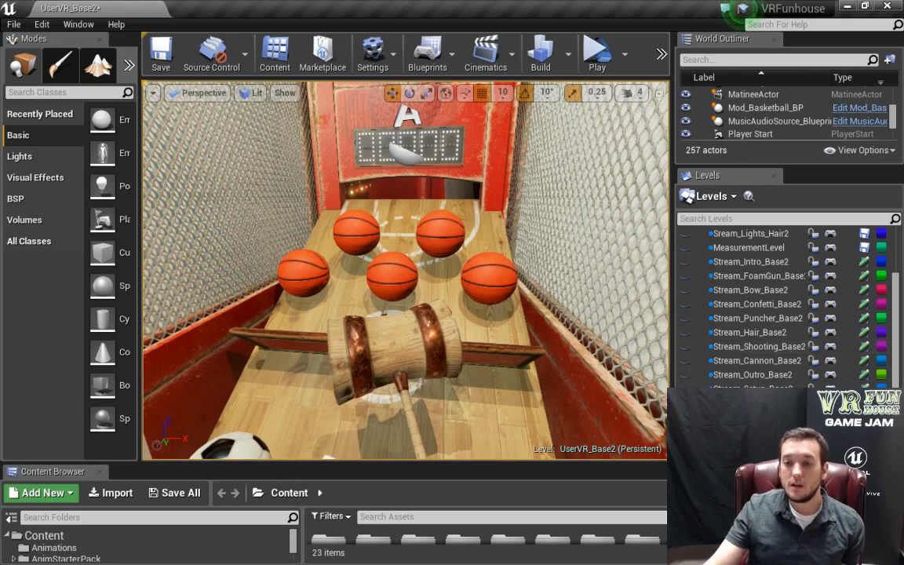
pyautogui.moveTo(704, 175); pyautogui.dragTo(390, 107)
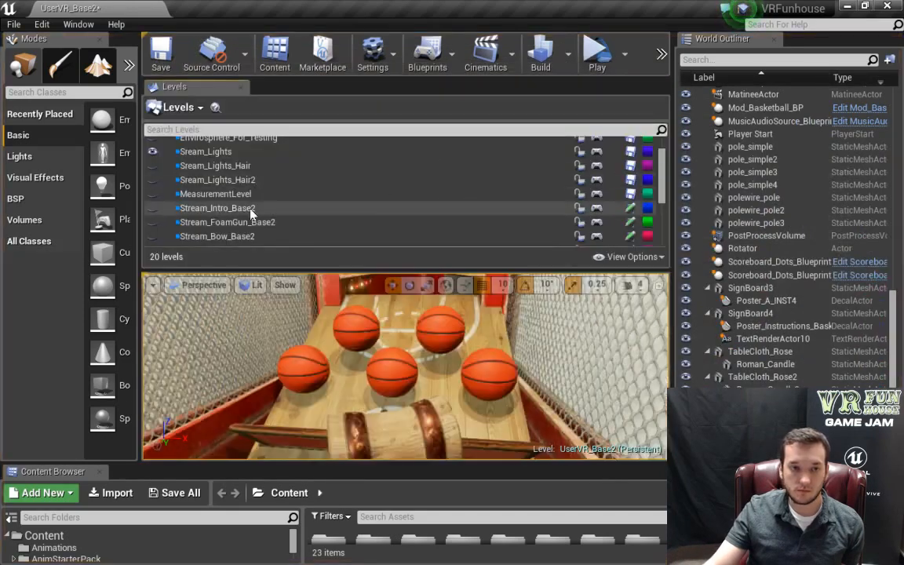
pyautogui.scroll(-3, 235, 219)
pyautogui.click(223, 226)
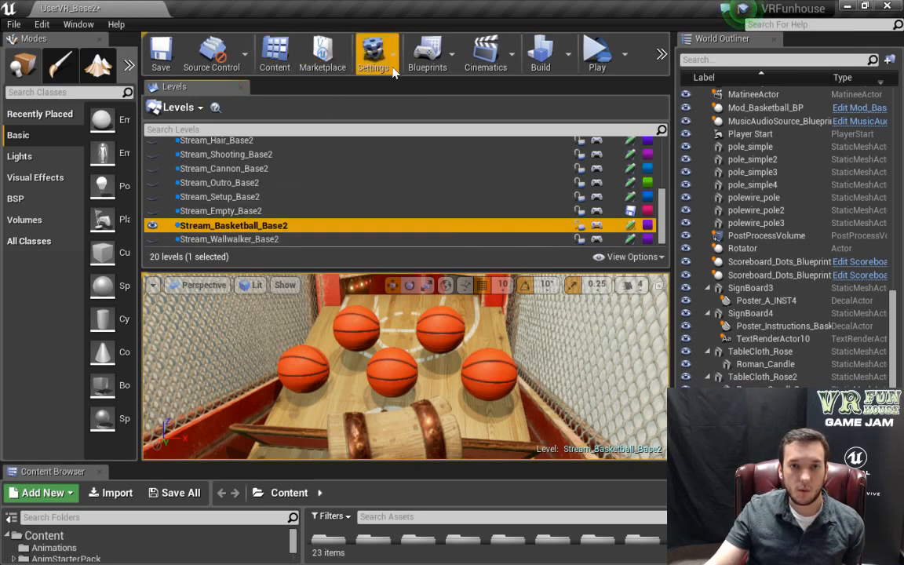
# Open the level blueprint and locate the node that sets Current Level to Stream_Basketball_Base2 in the event graph.
pyautogui.click(427, 55)
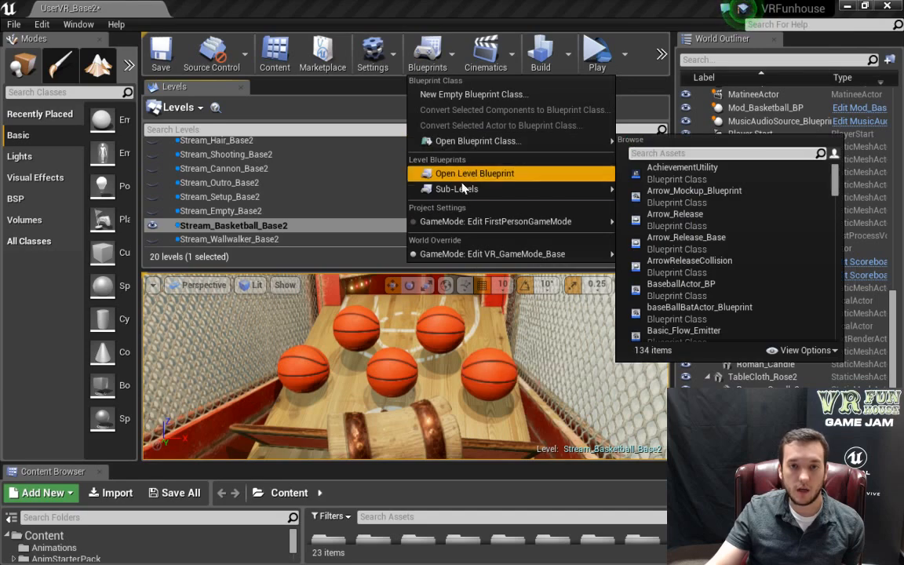
pyautogui.click(467, 173)
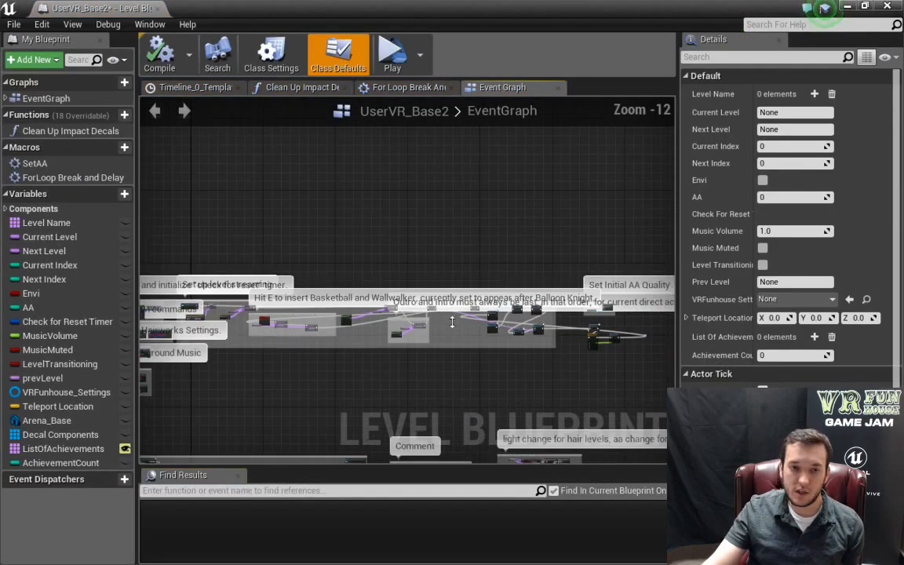
pyautogui.moveTo(345, 169); pyautogui.dragTo(301, 302, button='right')
pyautogui.moveTo(666, 304); pyautogui.dragTo(671, 338, button='right')
pyautogui.scroll(3, 504, 332)
pyautogui.scroll(2, 671, 337)
pyautogui.moveTo(267, 204); pyautogui.dragTo(54, 78, button='right')
pyautogui.scroll(2, 410, 206)
pyautogui.moveTo(555, 194); pyautogui.dragTo(283, 158, button='right')
pyautogui.moveTo(488, 169); pyautogui.dragTo(262, 163, button='right')
pyautogui.scroll(4, 263, 165)
pyautogui.click(416, 251)
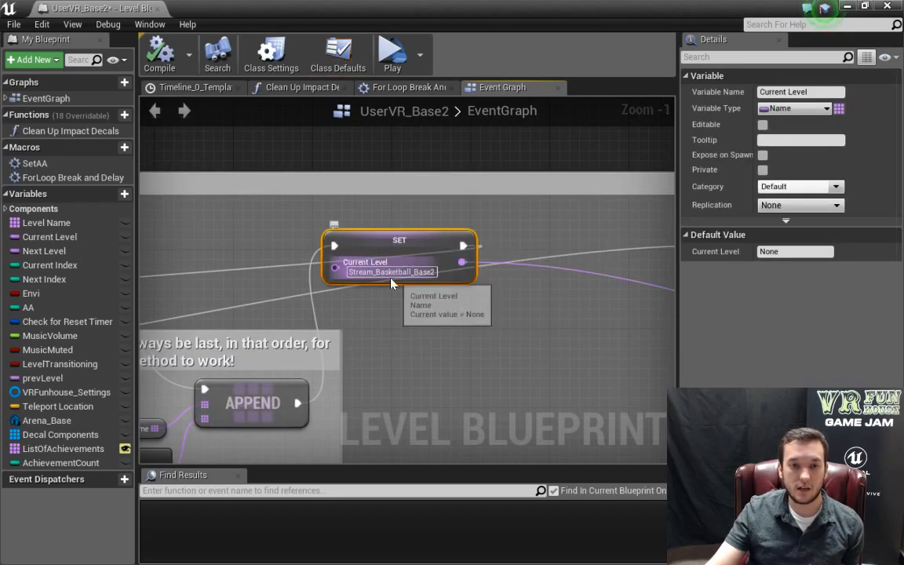
# Inspect the Load Stream Level node for Sream_Lights and close the level blueprint.
pyautogui.moveTo(536, 309); pyautogui.dragTo(138, 239, button='right')
pyautogui.click(522, 206)
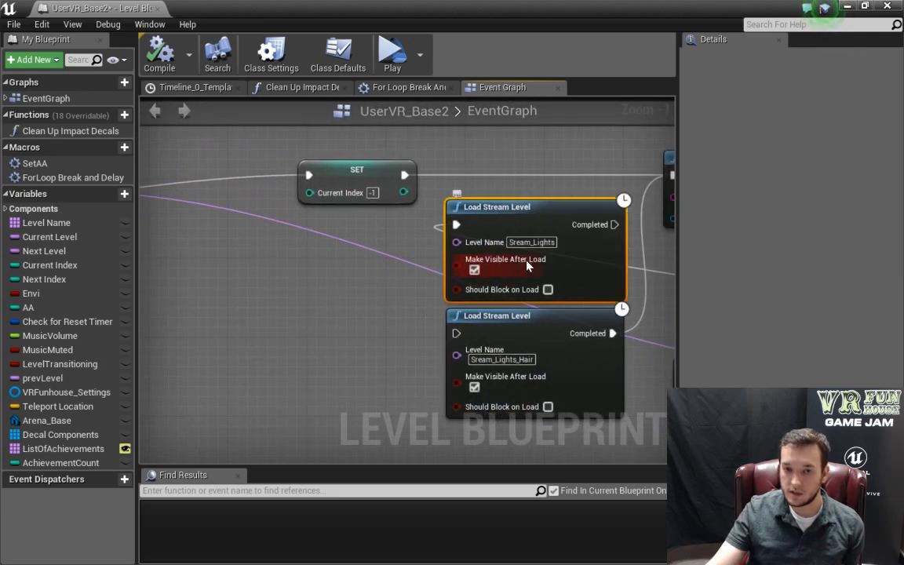
pyautogui.click(161, 8)
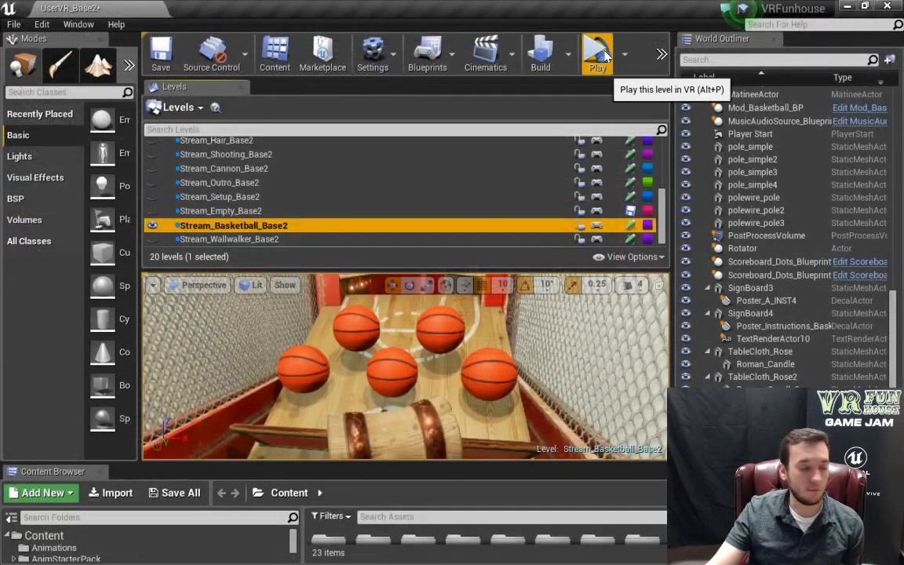
# Play the basketball level in a VR preview and end the preview.
pyautogui.click(597, 55)
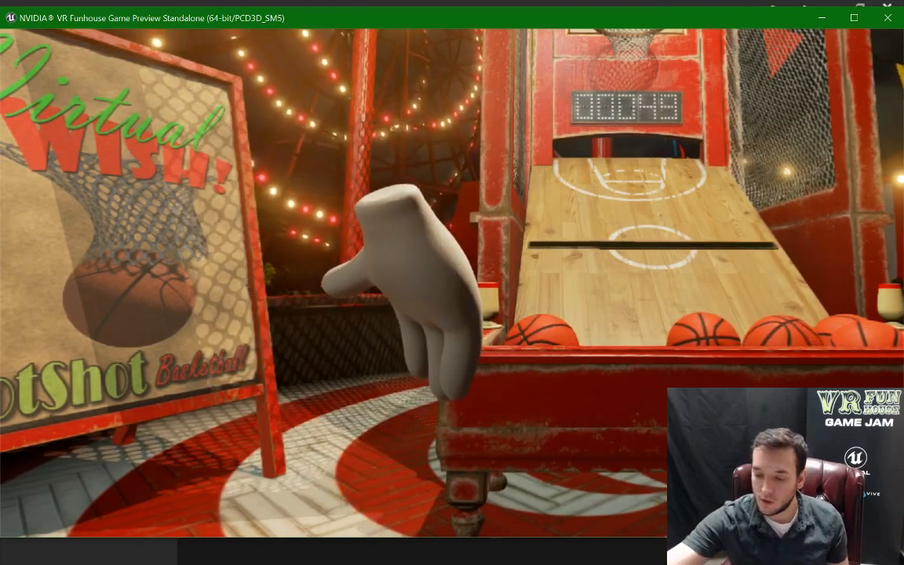
pyautogui.press('Escape')
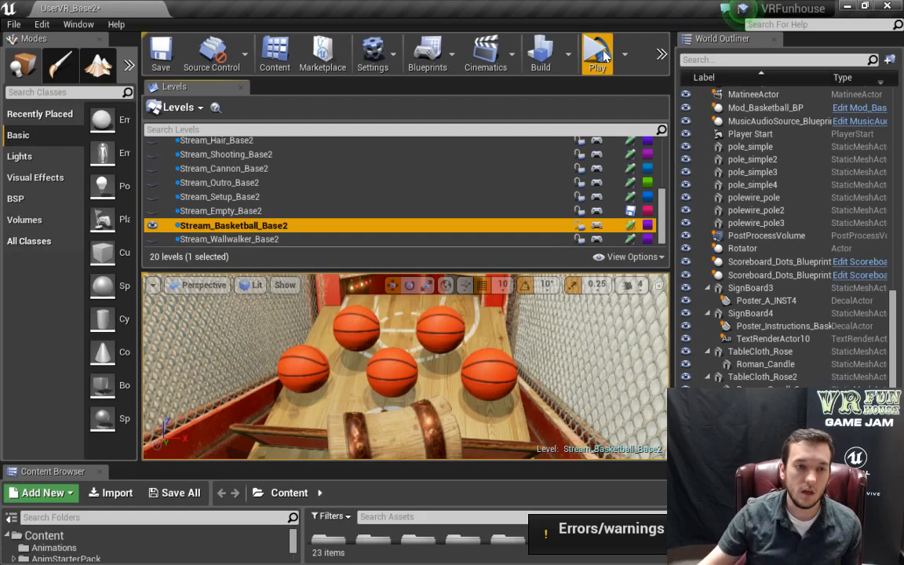
# Close the levels list, enlarge the content browser and search its assets for "grid".
pyautogui.click(241, 87)
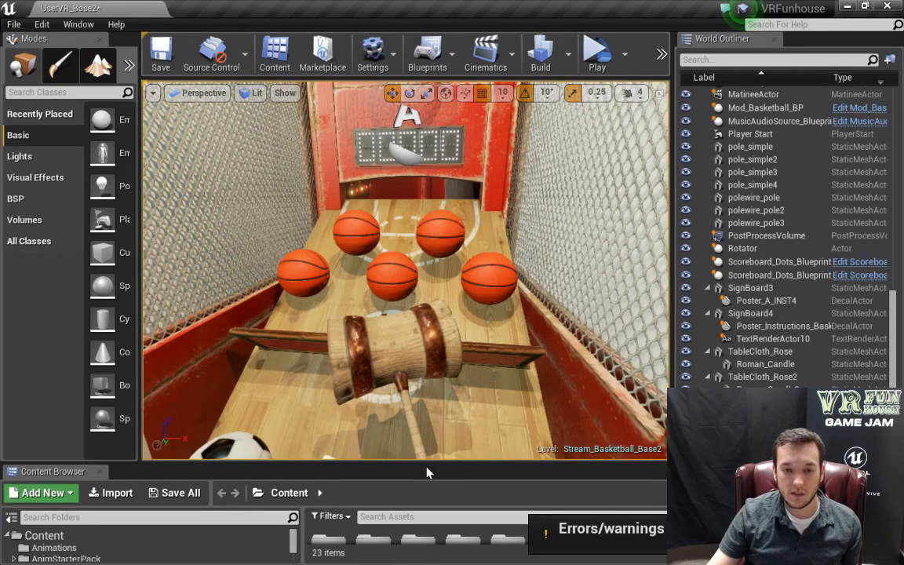
pyautogui.moveTo(426, 463); pyautogui.dragTo(434, 318)
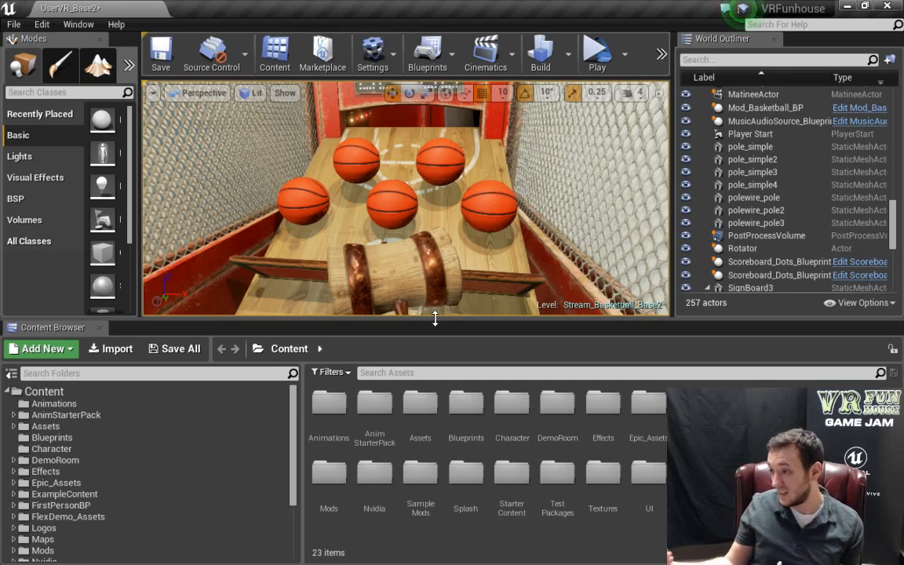
pyautogui.scroll(-3, 45, 510)
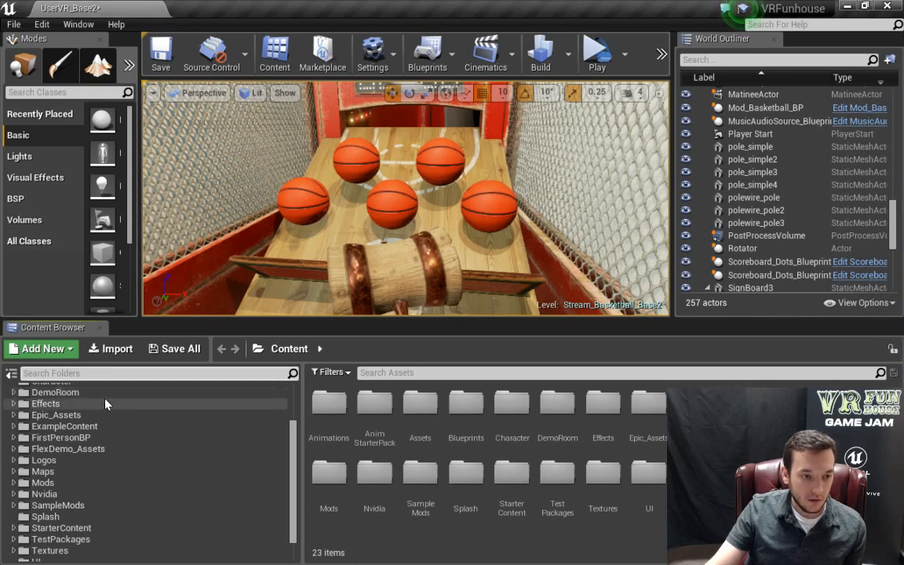
pyautogui.scroll(3, 106, 407)
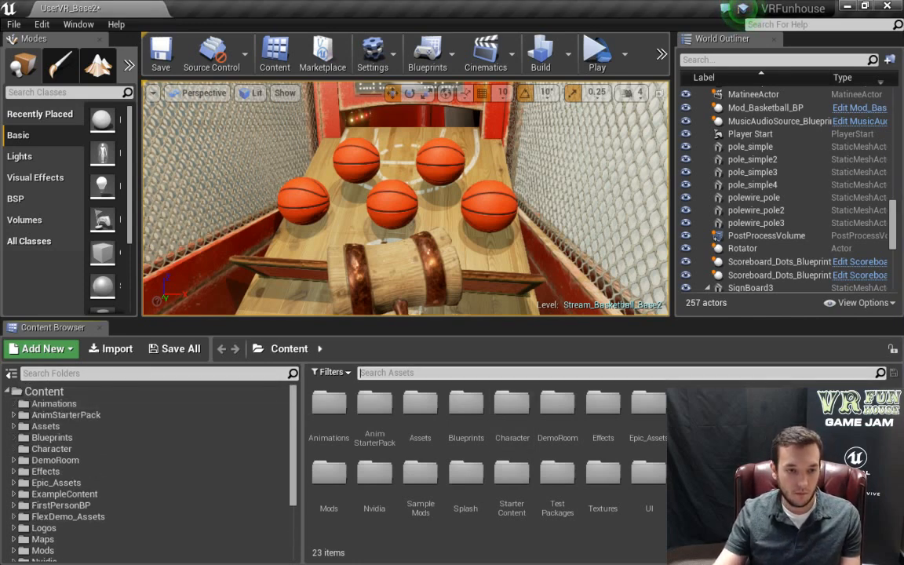
pyautogui.write('grid')
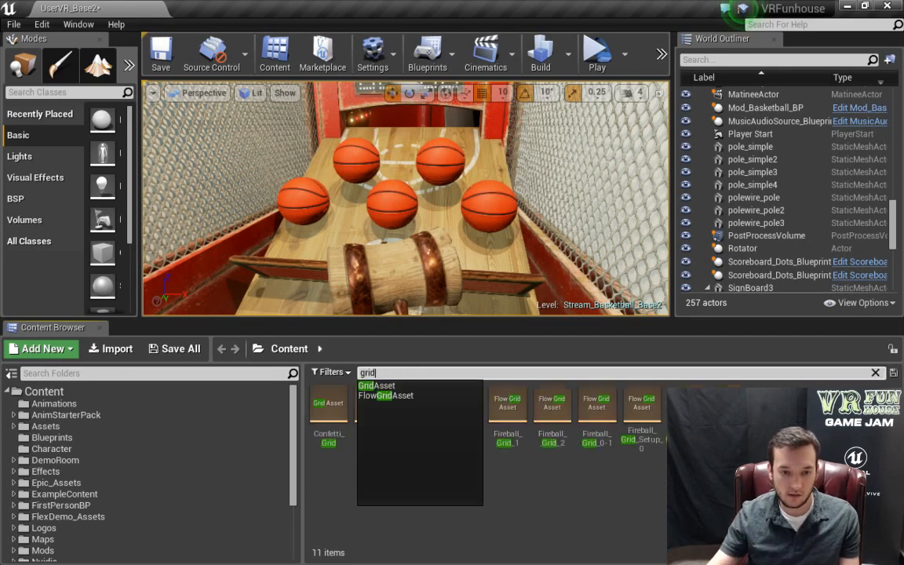
pyautogui.click(618, 492)
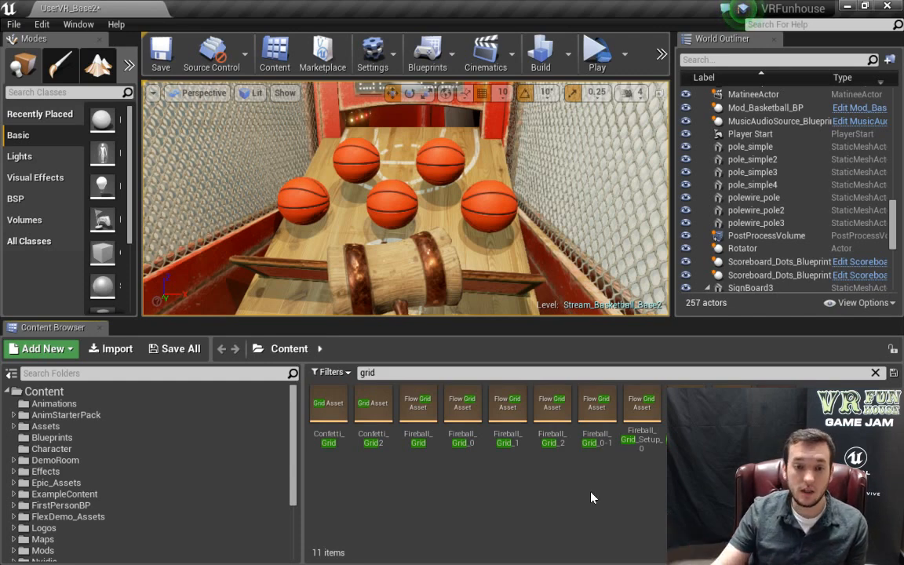
# Open the Fireball_Grid_1 flow grid asset, examine its settings from Grid through Rendering, and close it.
pyautogui.click(506, 412)
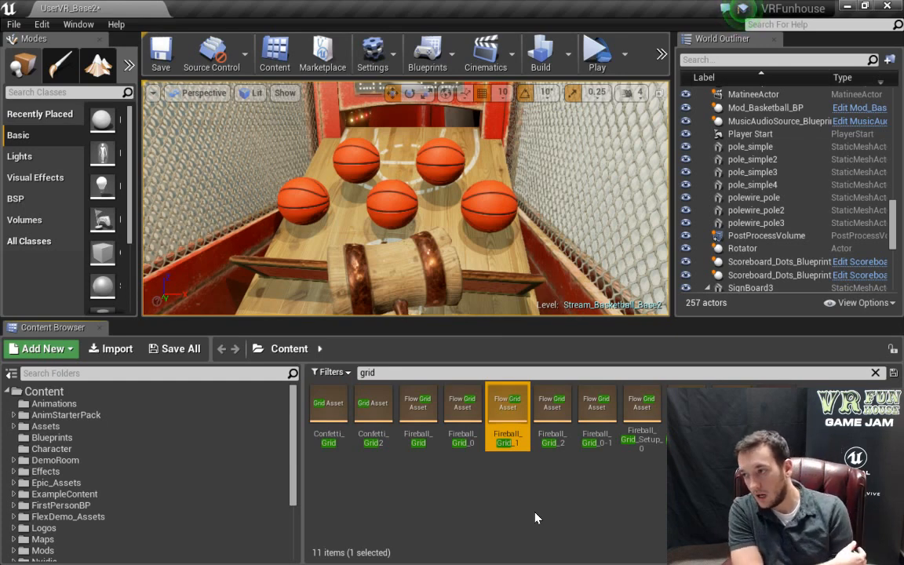
pyautogui.doubleClick(510, 407)
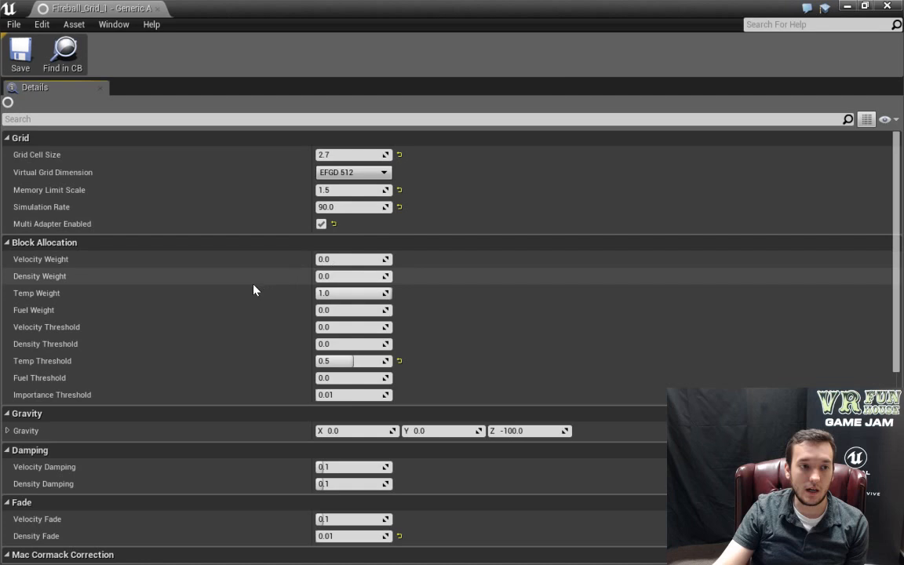
pyautogui.scroll(-3, 235, 290)
pyautogui.scroll(-6, 223, 305)
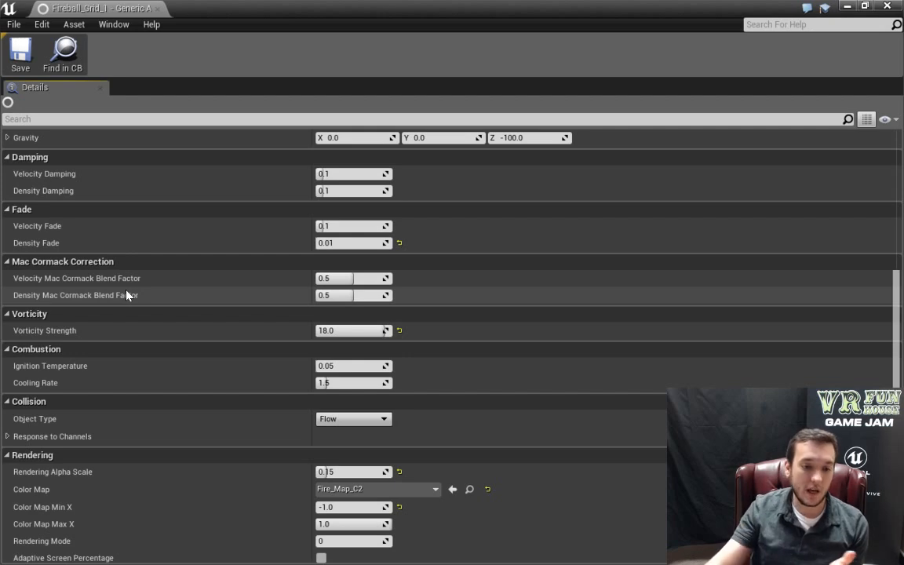
pyautogui.scroll(-3, 127, 295)
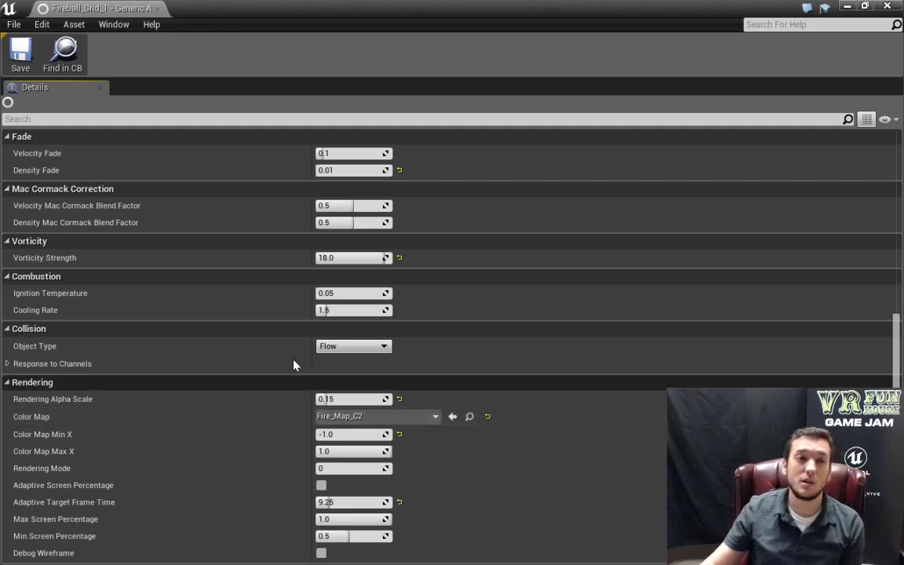
pyautogui.click(897, 4)
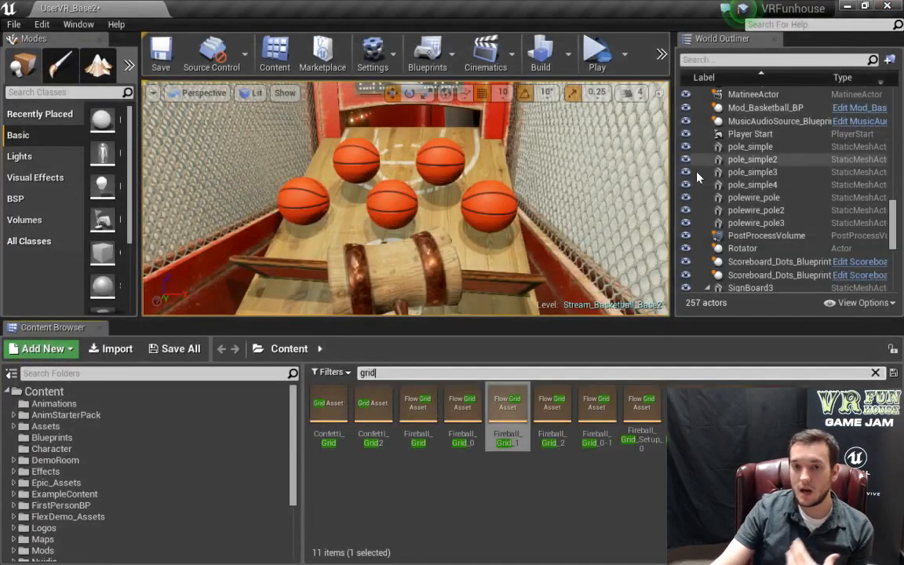
# Place the Fireball_Grid_1 flow grid asset in the middle of the basketball level and check its placement from above.
pyautogui.press('s')
pyautogui.moveTo(524, 271); pyautogui.dragTo(501, 274, button='right')
pyautogui.press('s')
pyautogui.moveTo(515, 400); pyautogui.dragTo(398, 242)
pyautogui.press('w')
pyautogui.moveTo(400, 241); pyautogui.dragTo(356, 292, button='right')
pyautogui.press('s')
pyautogui.moveTo(356, 292); pyautogui.dragTo(356, 273)
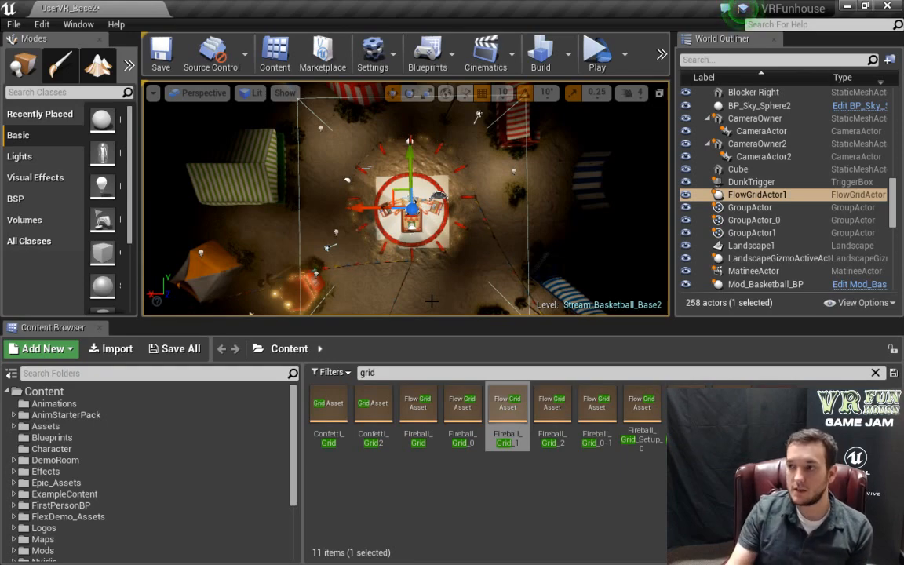
pyautogui.scroll(12, 356, 273)
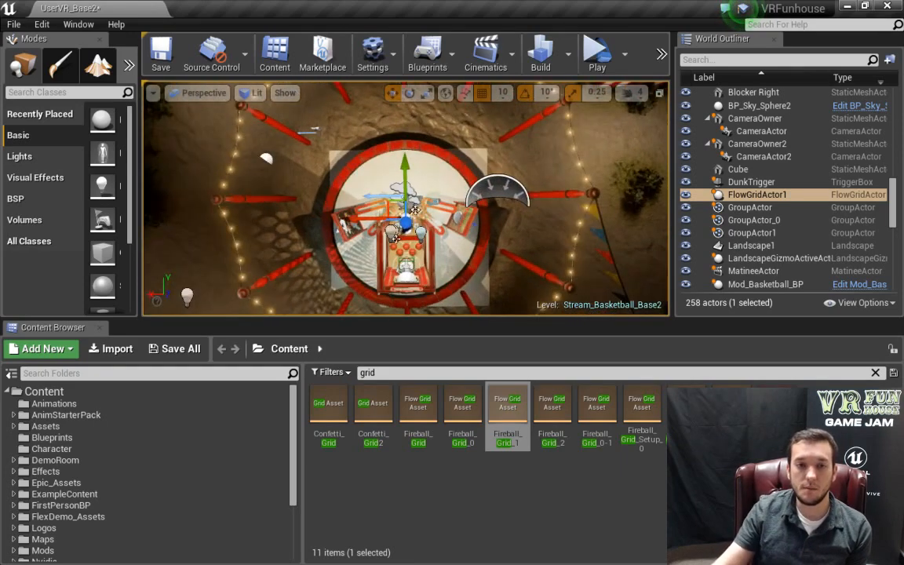
pyautogui.moveTo(356, 273); pyautogui.dragTo(231, 195, button='right')
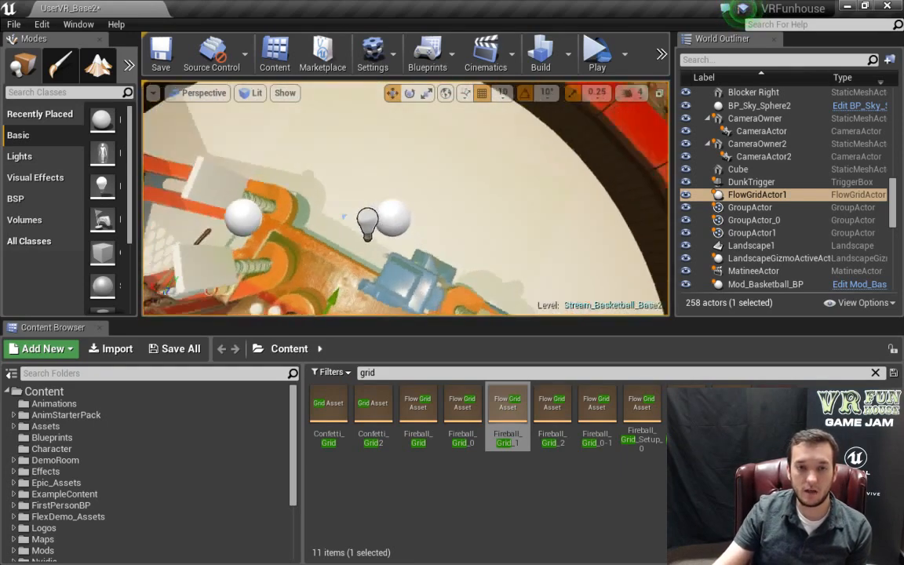
pyautogui.press('s')
pyautogui.press('w')
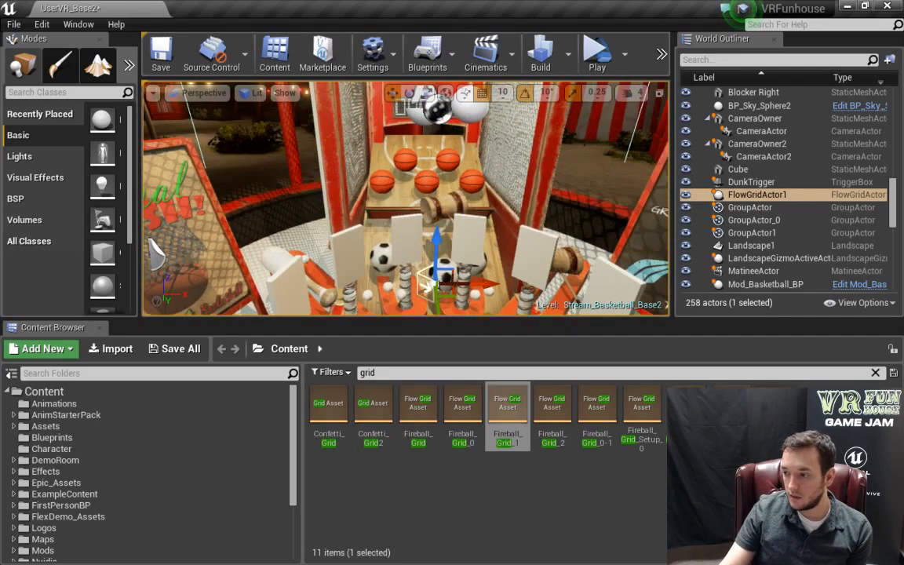
# Switch to the browser to check the FLOW asset setup steps, and return to the Unreal Editor.
pyautogui.hotkey('alt', 'Tab')
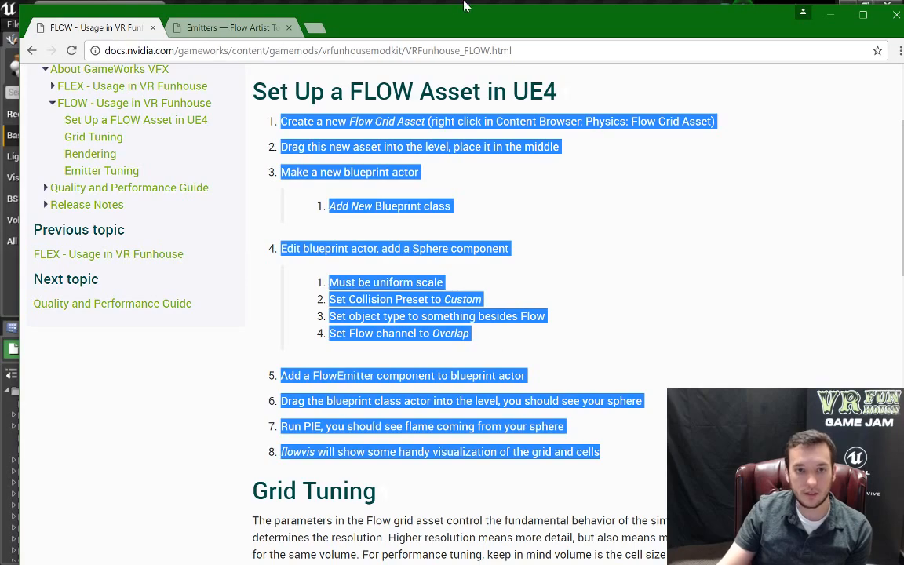
pyautogui.hotkey('alt', 'Tab')
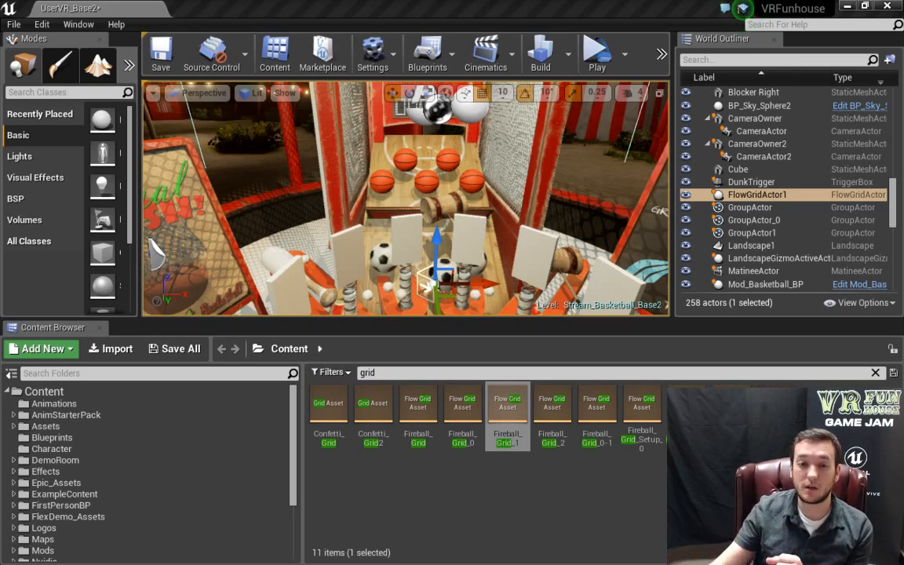
# Create a new folder named FlowSimTests in the Content folder.
pyautogui.click(110, 391)
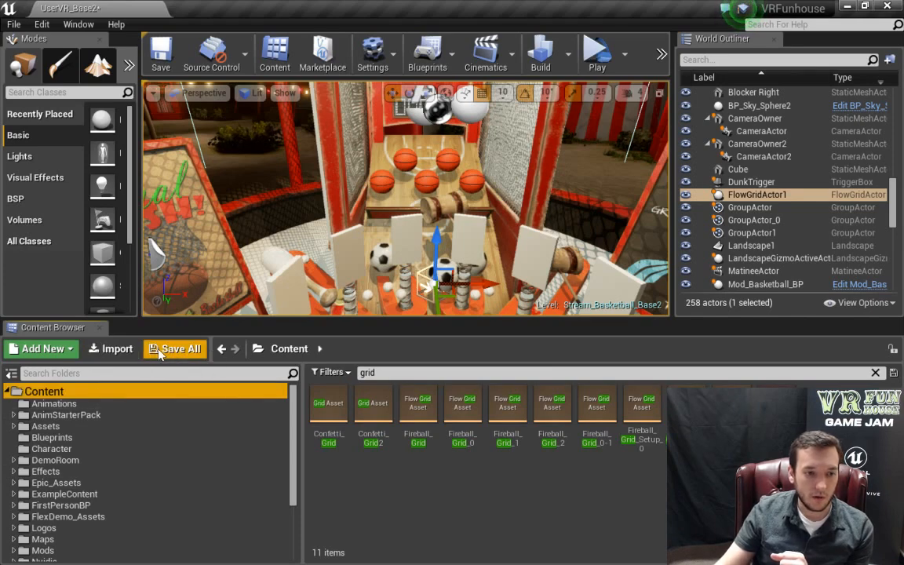
pyautogui.click(79, 346)
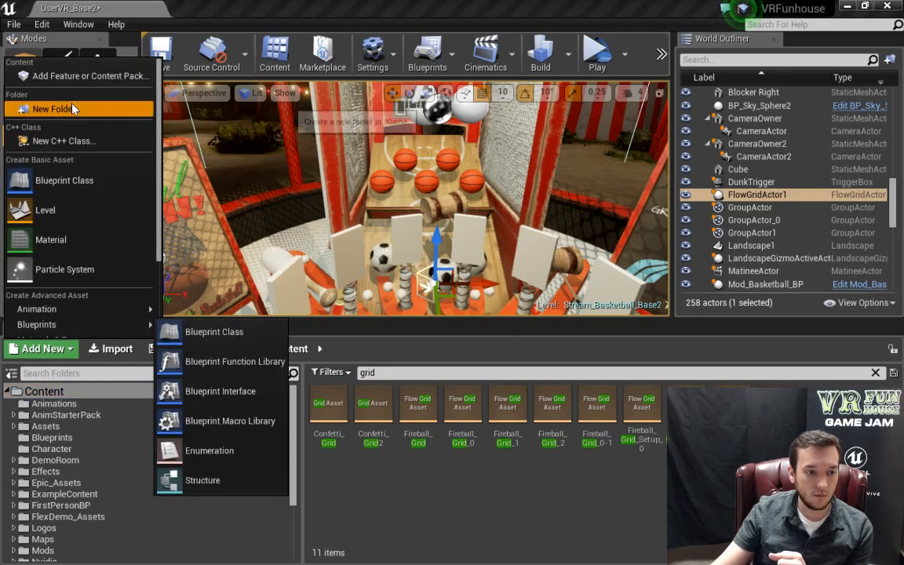
pyautogui.click(53, 107)
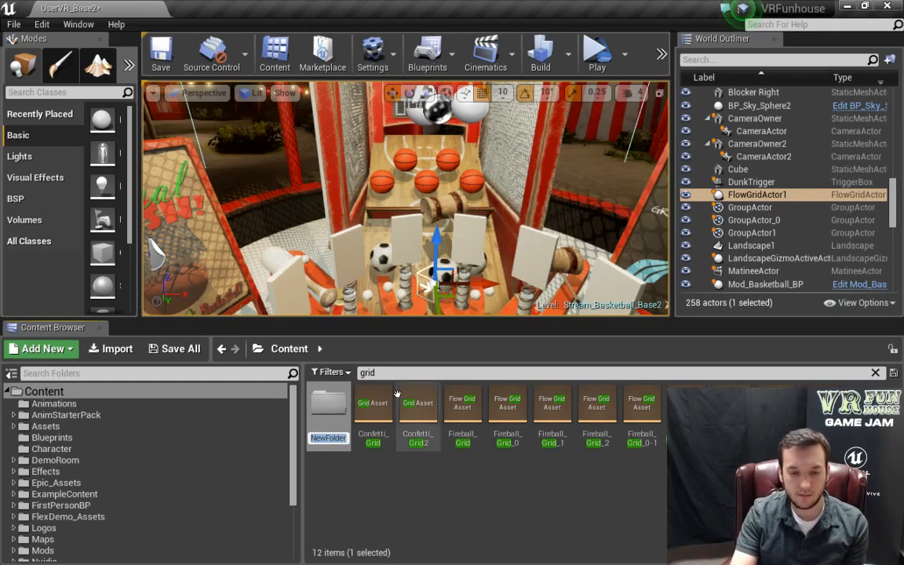
pyautogui.write('Flow')
pyautogui.press('BackSpace')
pyautogui.press('BackSpace')
pyautogui.press('BackSpace')
pyautogui.press('BackSpace')
pyautogui.write('SimTest')
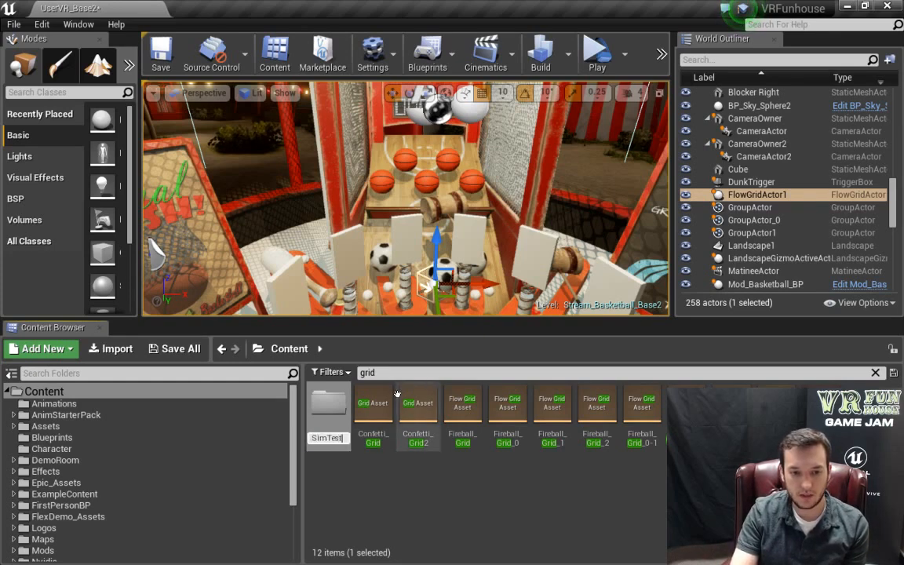
pyautogui.press('Return')
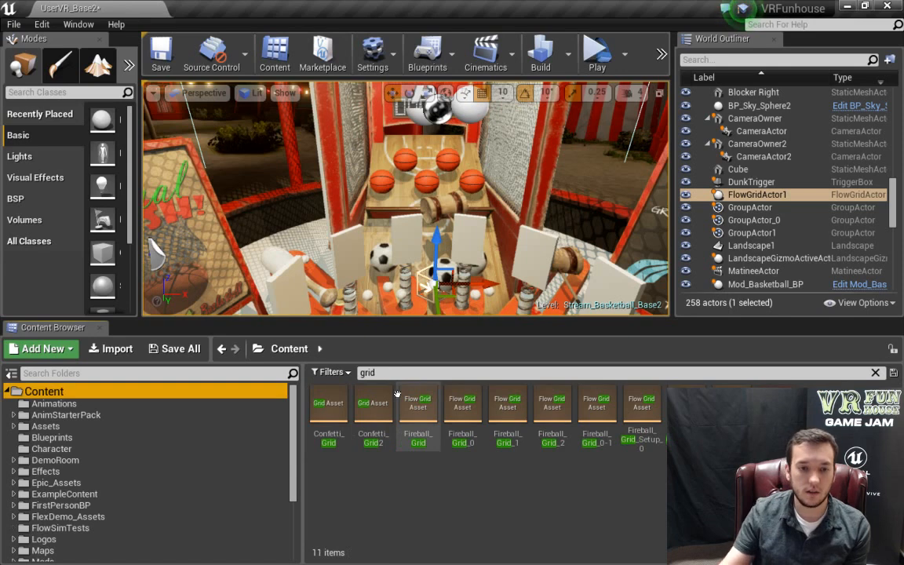
# Create a Blueprint Class with Actor as its parent in the FlowSimTests folder and name it BasicEmitterTest.
pyautogui.click(875, 373)
pyautogui.click(63, 528)
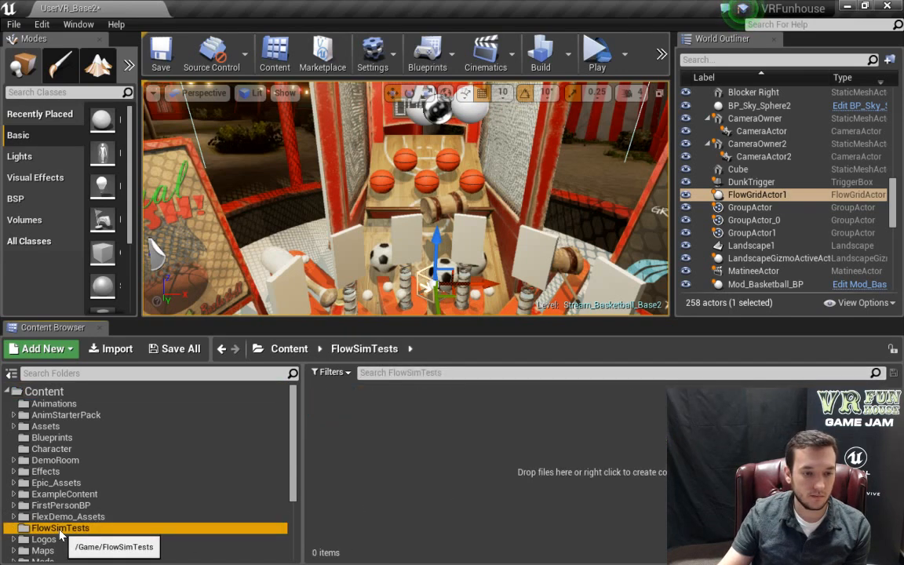
pyautogui.click(365, 447)
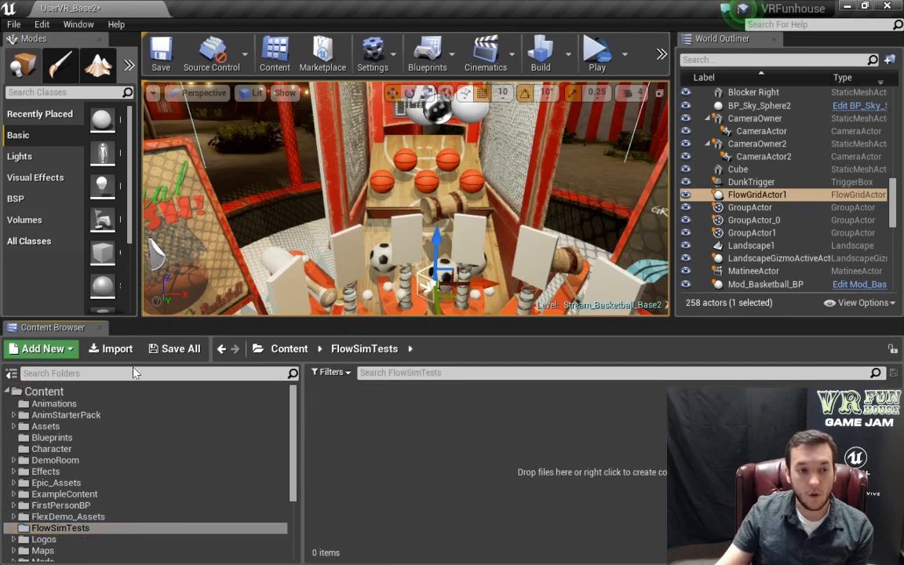
pyautogui.click(43, 348)
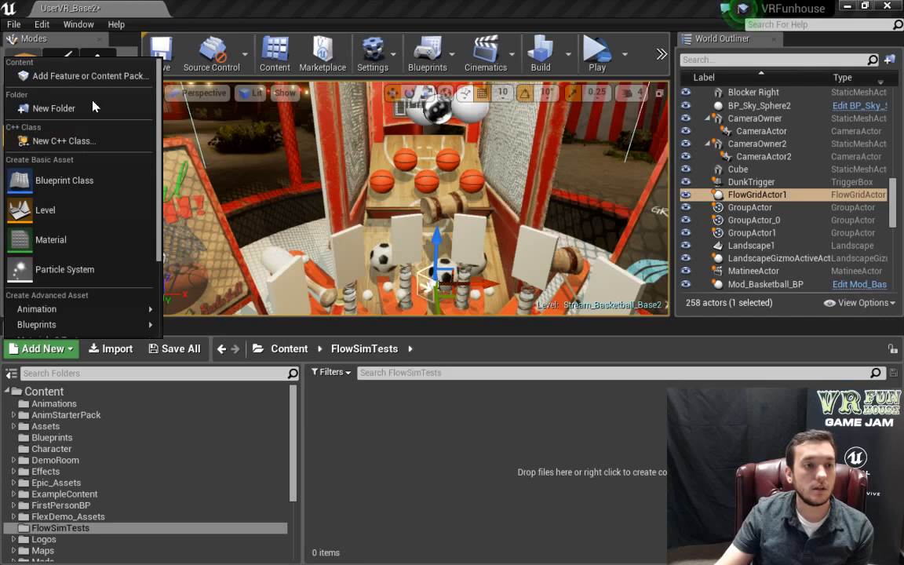
pyautogui.click(94, 181)
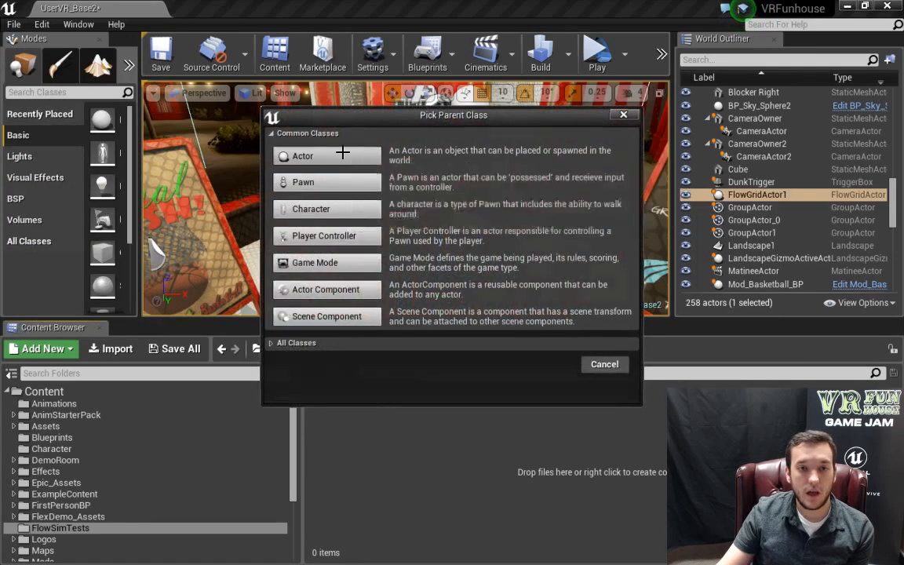
pyautogui.click(343, 155)
pyautogui.write('Ba')
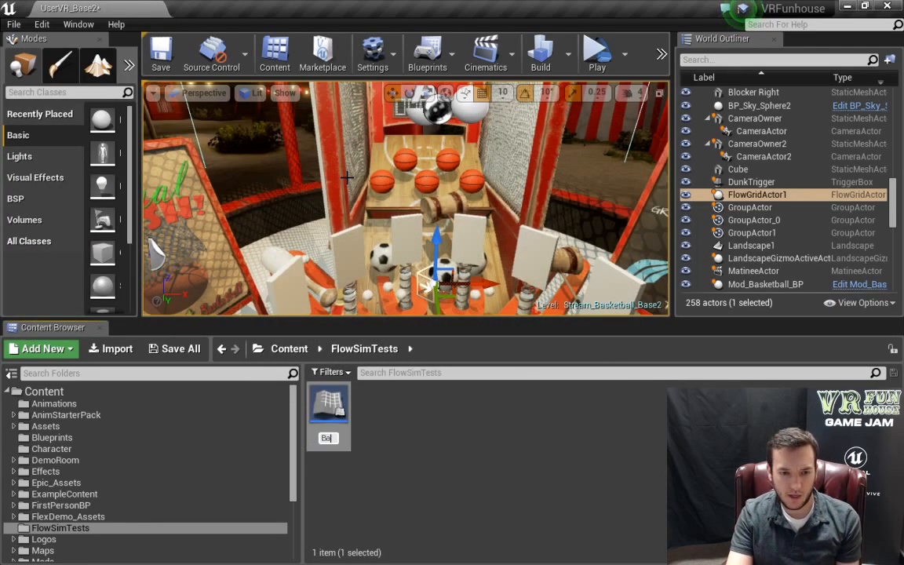
pyautogui.write('sicEmitterTest')
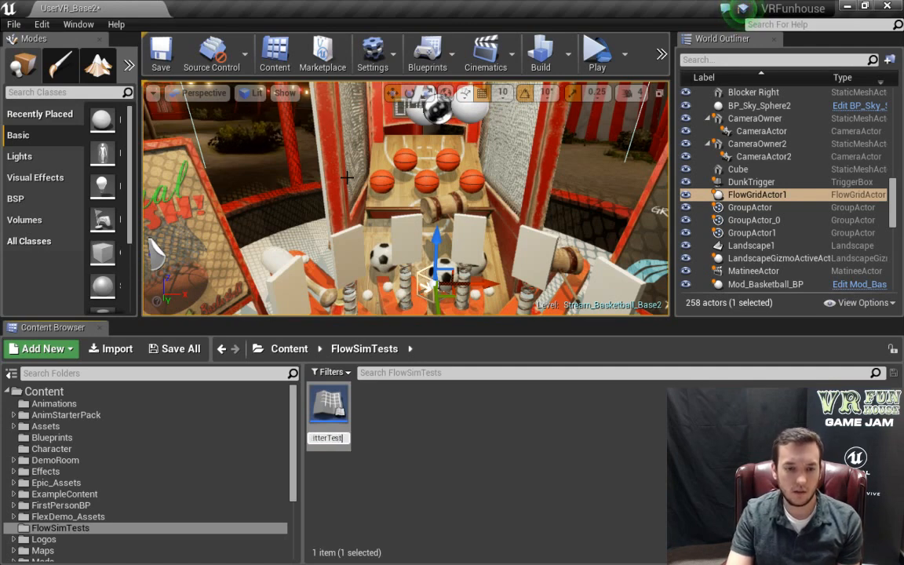
pyautogui.press('Return')
# Open the BasicEmitterTest blueprint, add a Sphere component, and make it the root in place of DefaultSceneRoot.
pyautogui.doubleClick(328, 406)
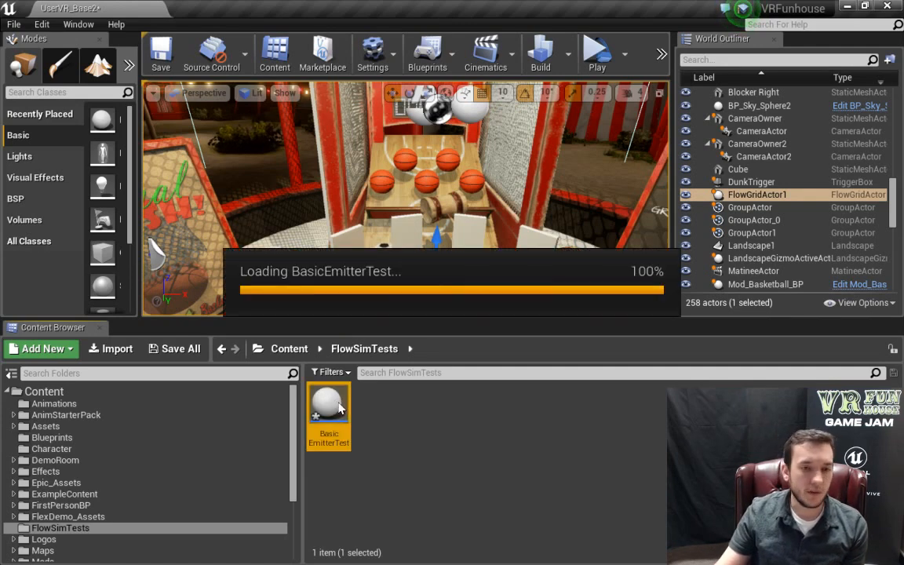
pyautogui.moveTo(384, 347)
pyautogui.mouseDown(button='middle')
pyautogui.moveTo(384, 302)
pyautogui.moveTo(385, 347)
pyautogui.mouseUp(button='middle')
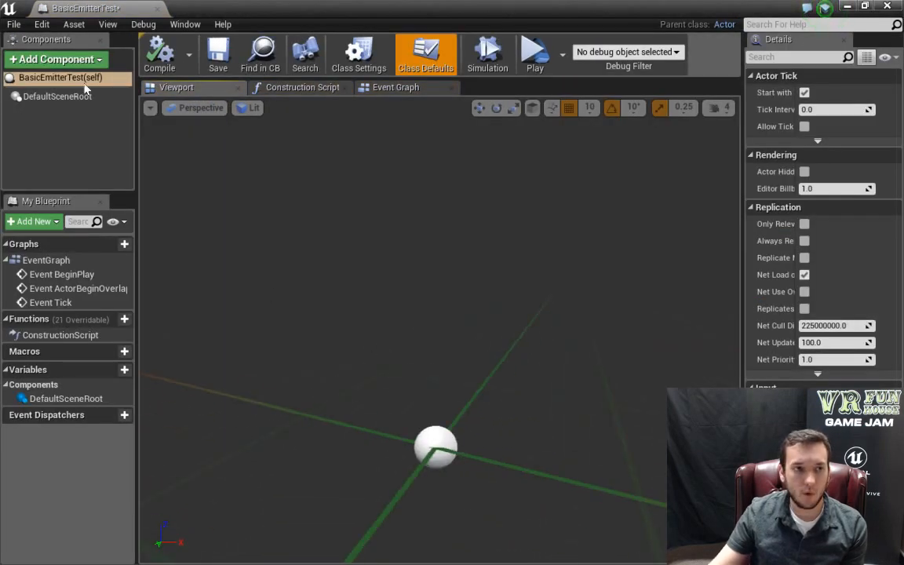
pyautogui.click(55, 59)
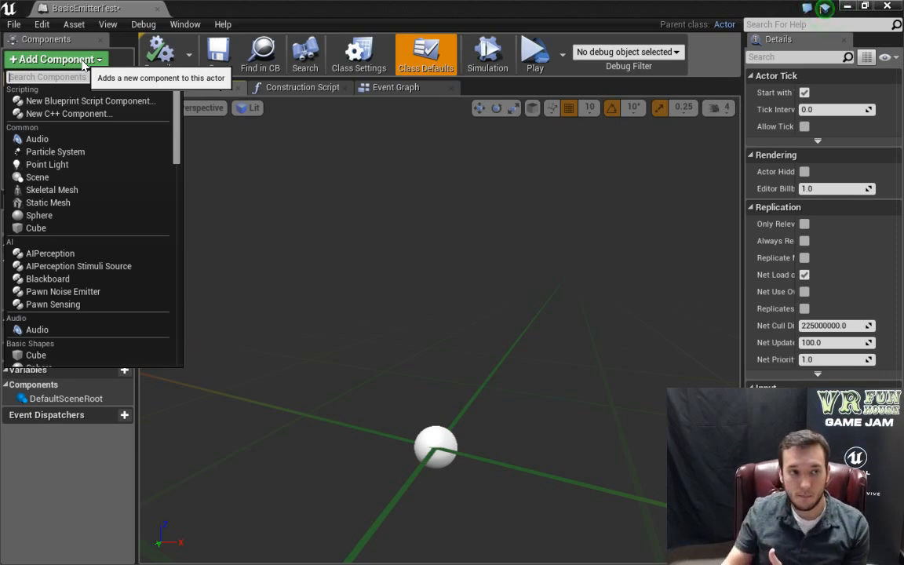
pyautogui.click(48, 215)
pyautogui.click(75, 150)
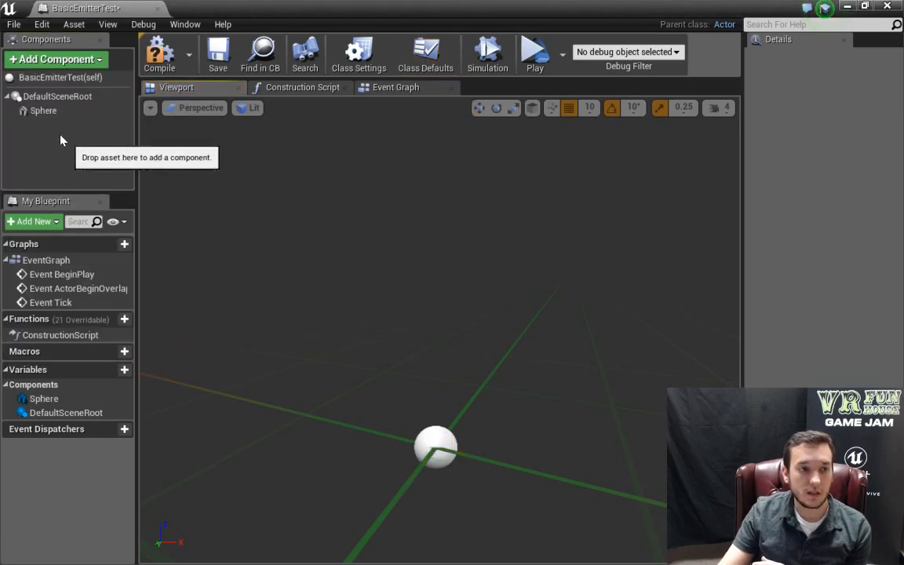
pyautogui.moveTo(43, 111); pyautogui.dragTo(47, 97)
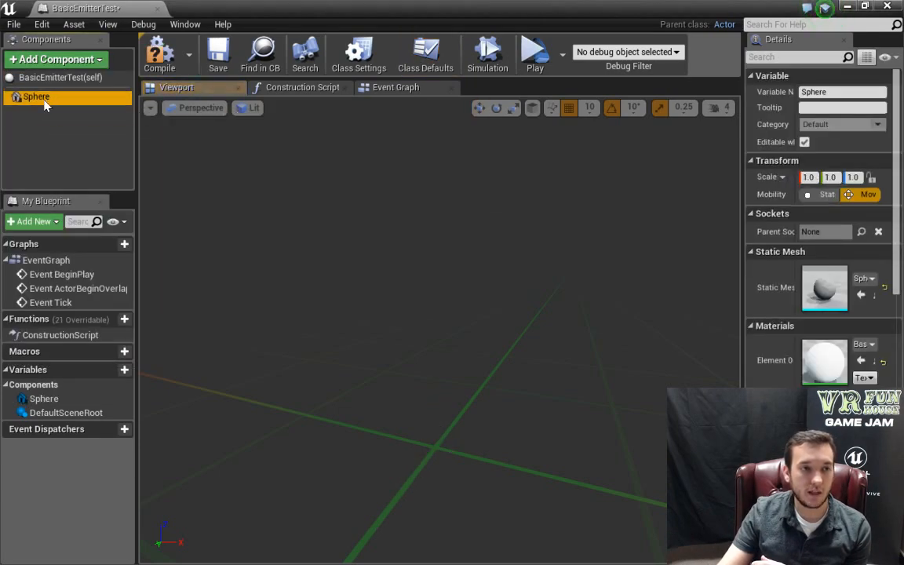
pyautogui.moveTo(200, 196)
pyautogui.mouseDown(button='right')
pyautogui.moveTo(205, 201)
pyautogui.moveTo(204, 184)
pyautogui.moveTo(204, 193)
pyautogui.mouseUp(button='right')
pyautogui.press('w')
pyautogui.moveTo(358, 238); pyautogui.dragTo(362, 240, button='right')
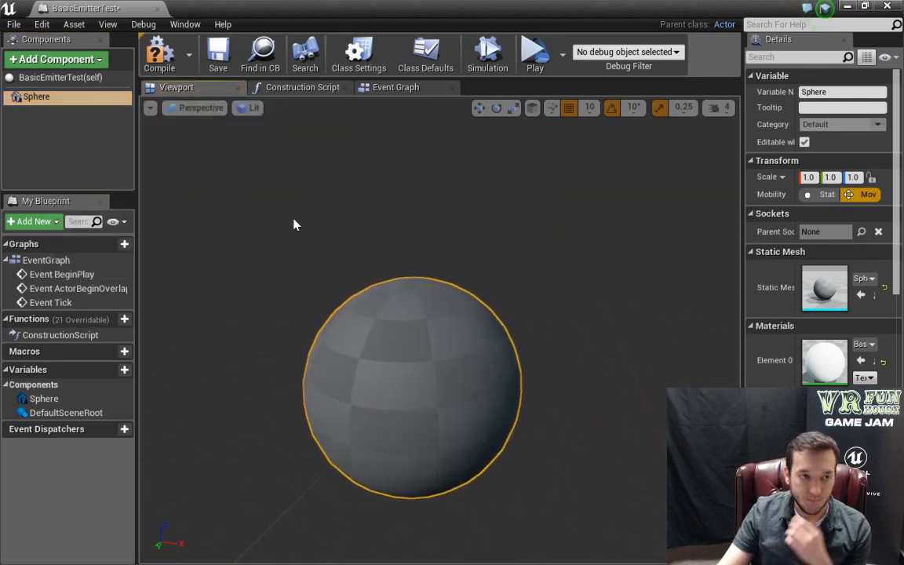
# Set the sphere's collision preset to Custom, with Flow set to Overlap and all other responses set to Ignore.
pyautogui.click(794, 57)
pyautogui.write('cu')
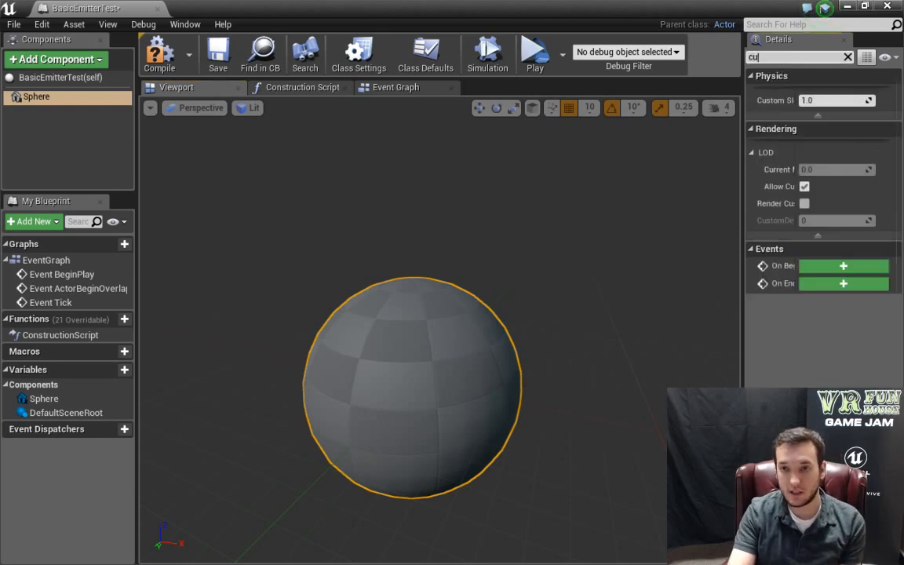
pyautogui.press('BackSpace')
pyautogui.write('oll')
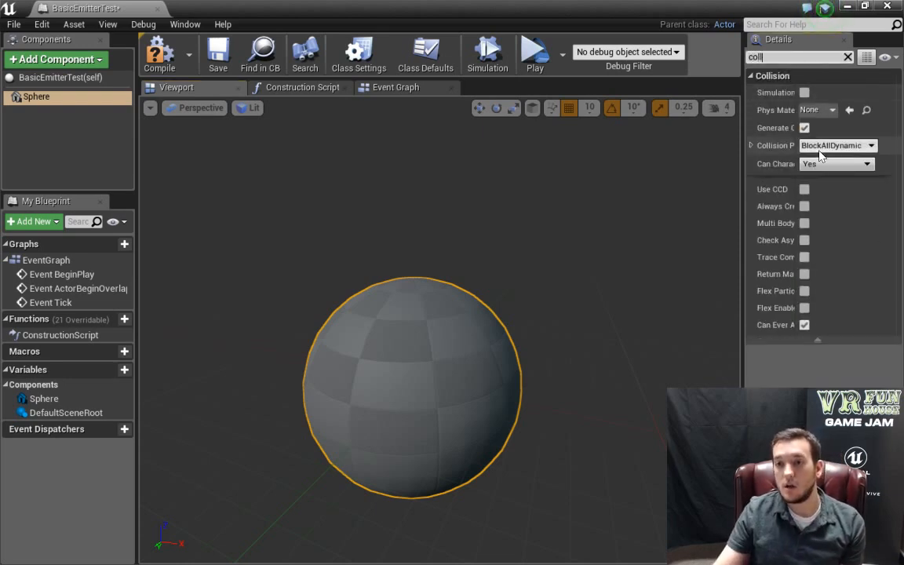
pyautogui.moveTo(742, 146); pyautogui.dragTo(526, 146)
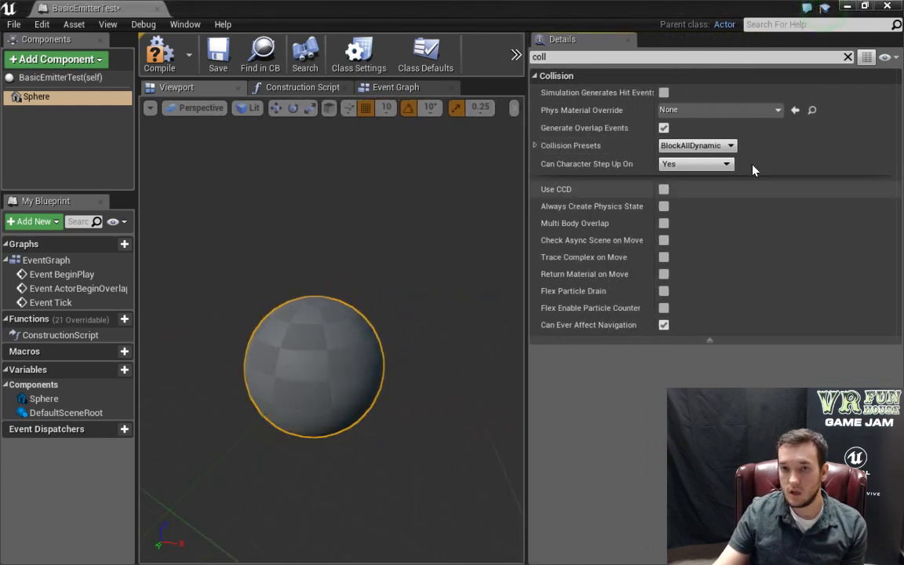
pyautogui.click(695, 146)
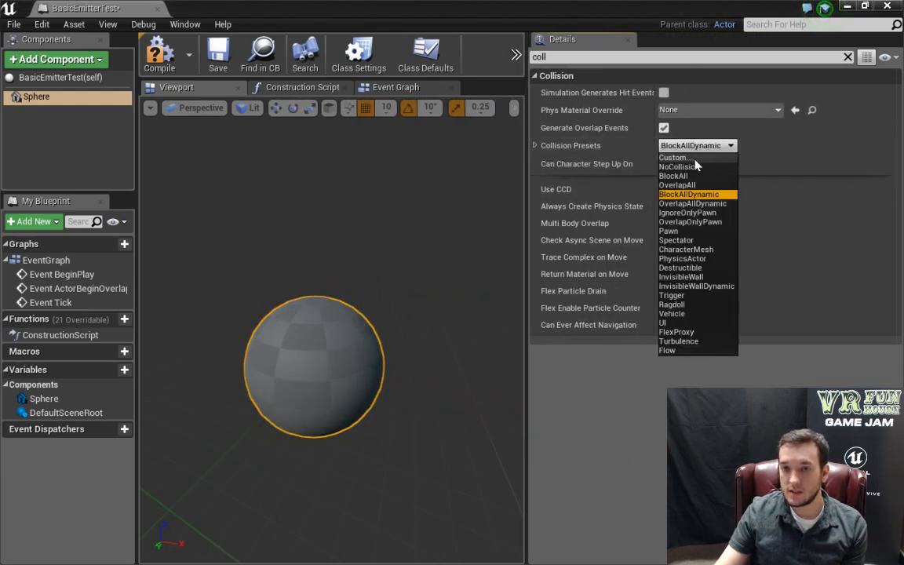
pyautogui.click(694, 159)
pyautogui.scroll(-1, 818, 293)
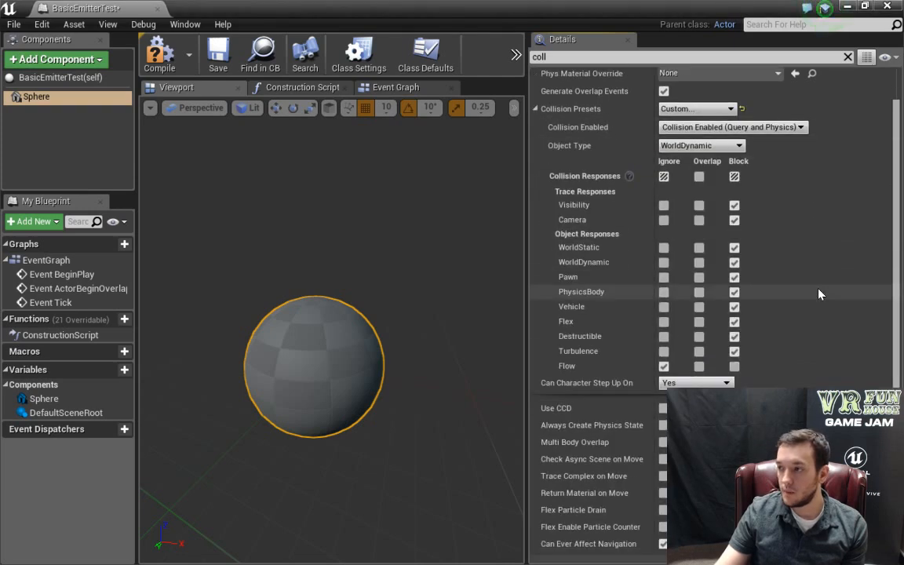
pyautogui.click(664, 176)
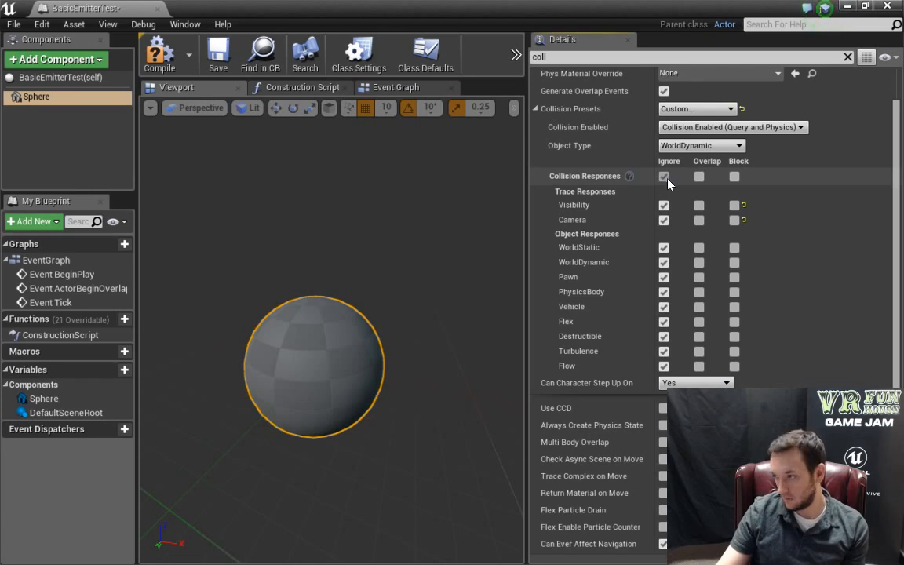
pyautogui.click(699, 367)
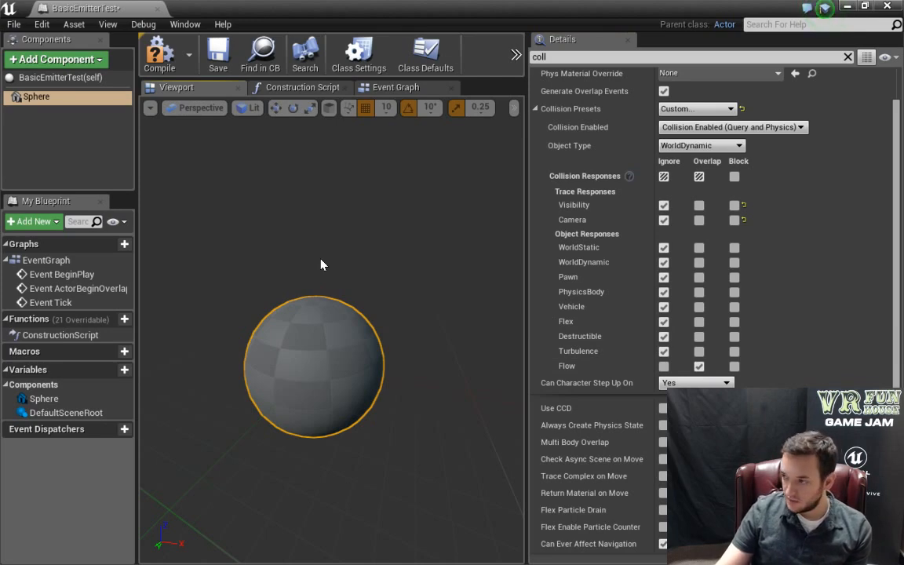
# Add a Flow Emitter component to the BasicEmitterTest blueprint.
pyautogui.click(25, 136)
pyautogui.click(55, 60)
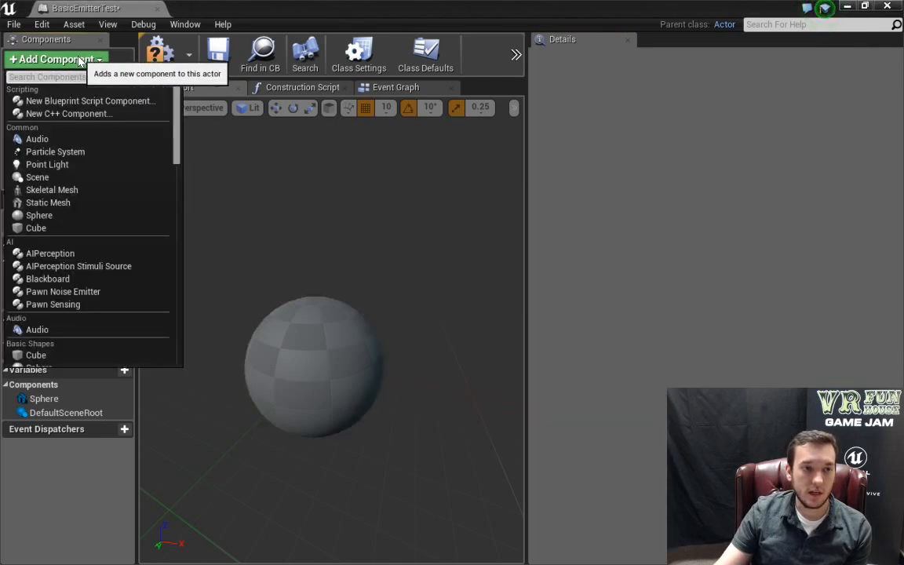
pyautogui.scroll(-15, 71, 201)
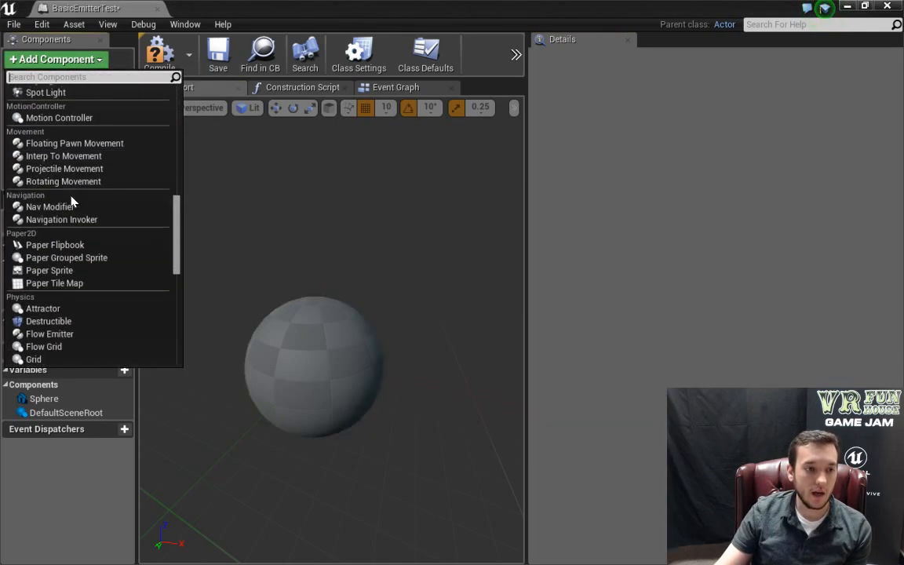
pyautogui.scroll(-3, 75, 298)
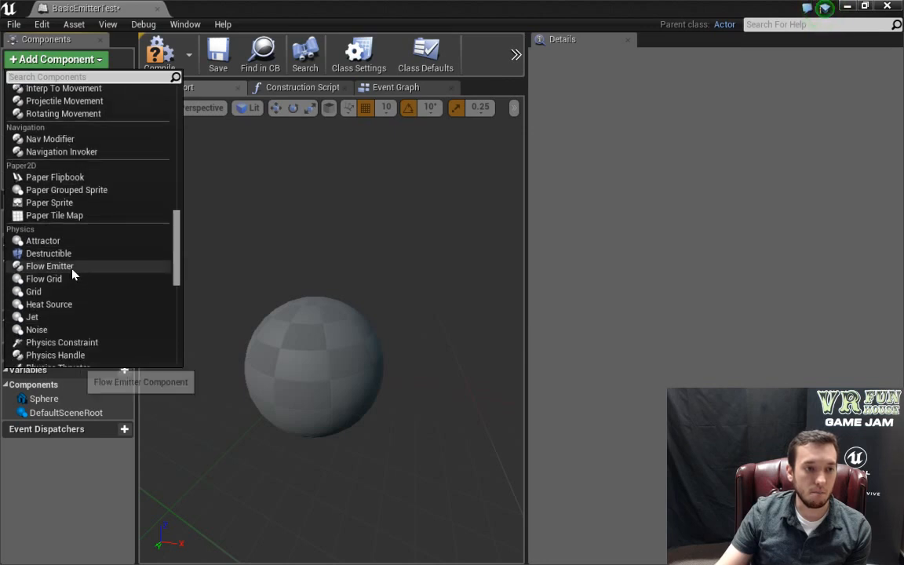
pyautogui.click(73, 267)
pyautogui.click(47, 110)
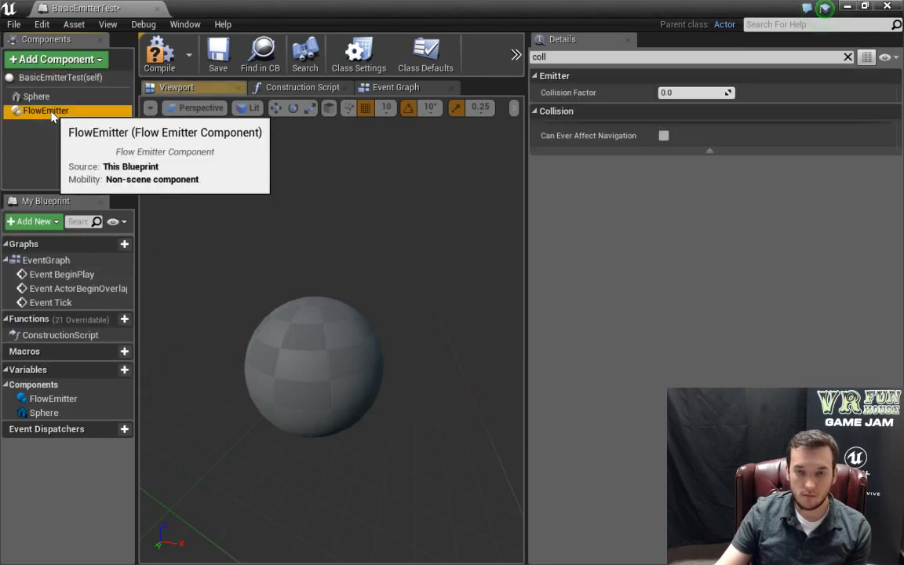
# Compile and save the BasicEmitterTest blueprint, and close its editor.
pyautogui.click(62, 149)
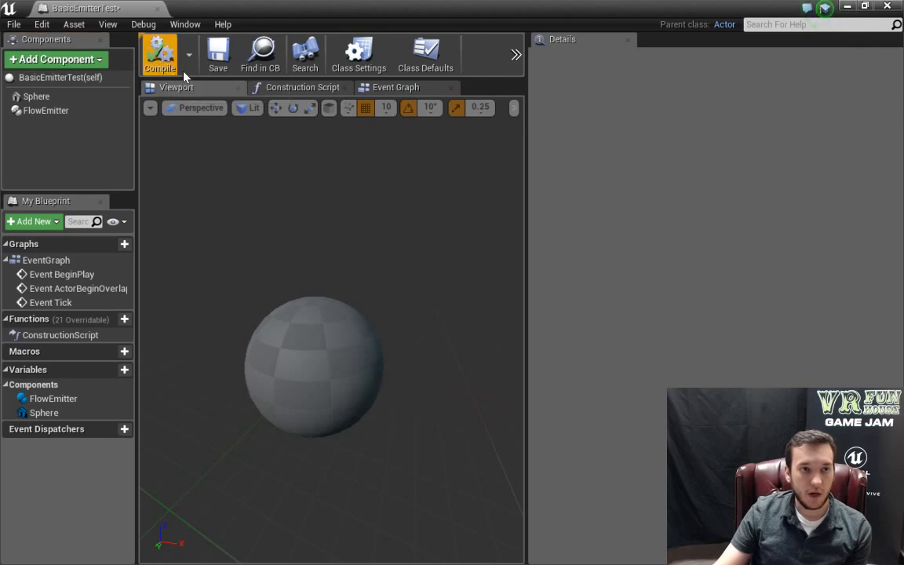
pyautogui.click(219, 59)
pyautogui.click(158, 8)
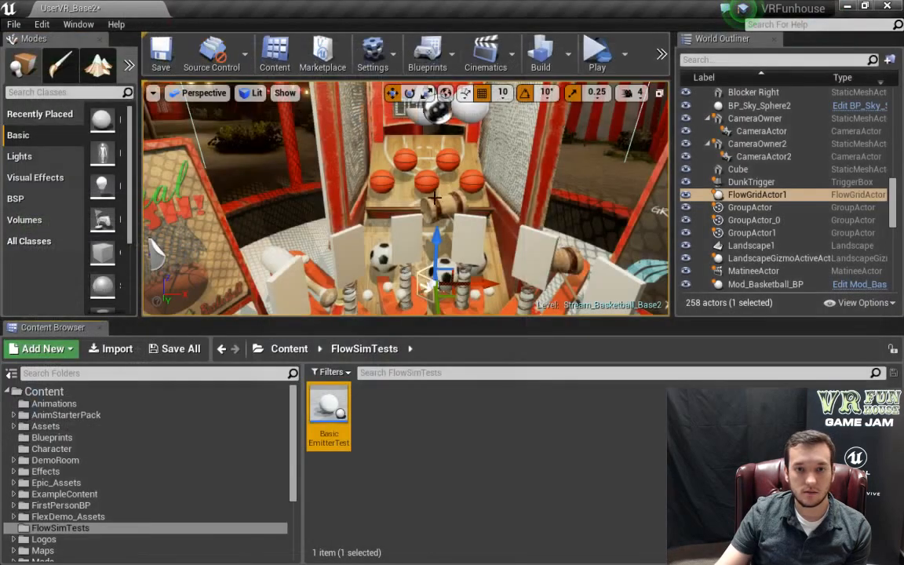
# Place BasicEmitterTest in the middle of the basketball booth and play the level to test the flow emitter.
pyautogui.moveTo(335, 396); pyautogui.dragTo(435, 158)
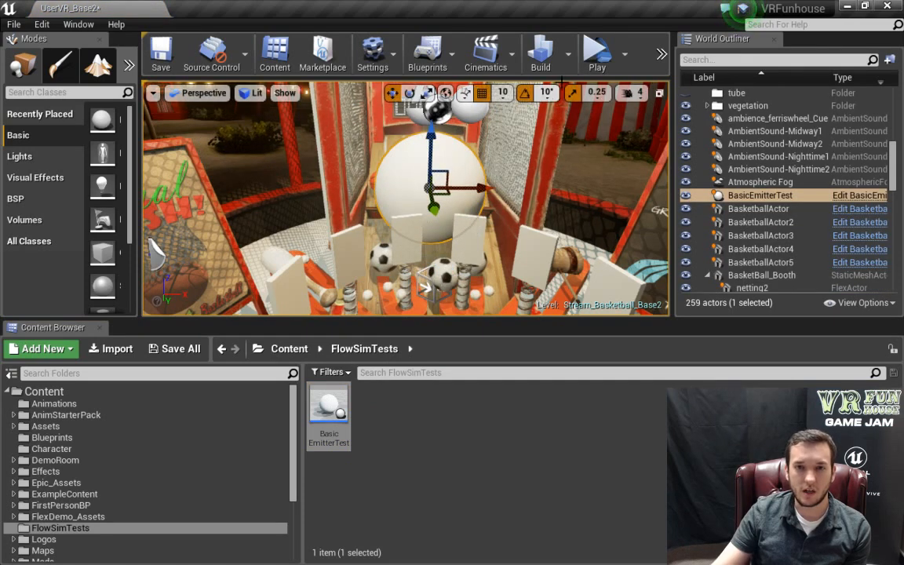
pyautogui.click(601, 53)
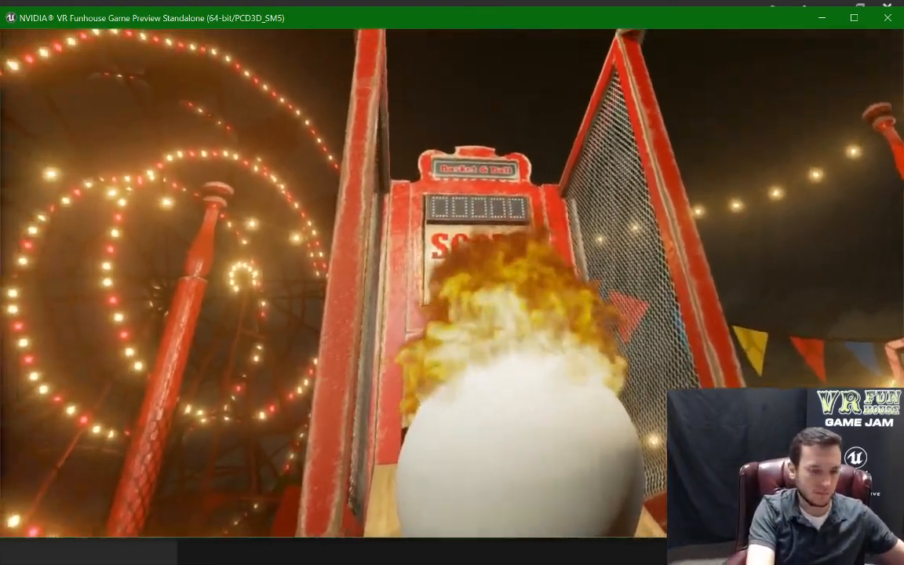
pyautogui.press('Escape')
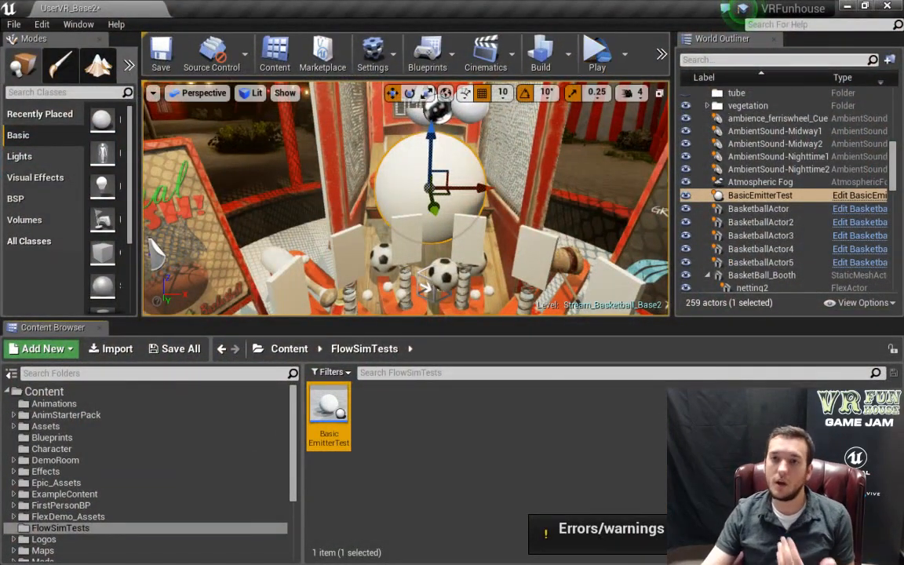
# Show a Details panel for the level editor, dock it beside the viewport, and enlarge it downward.
pyautogui.click(89, 26)
pyautogui.moveTo(118, 48)
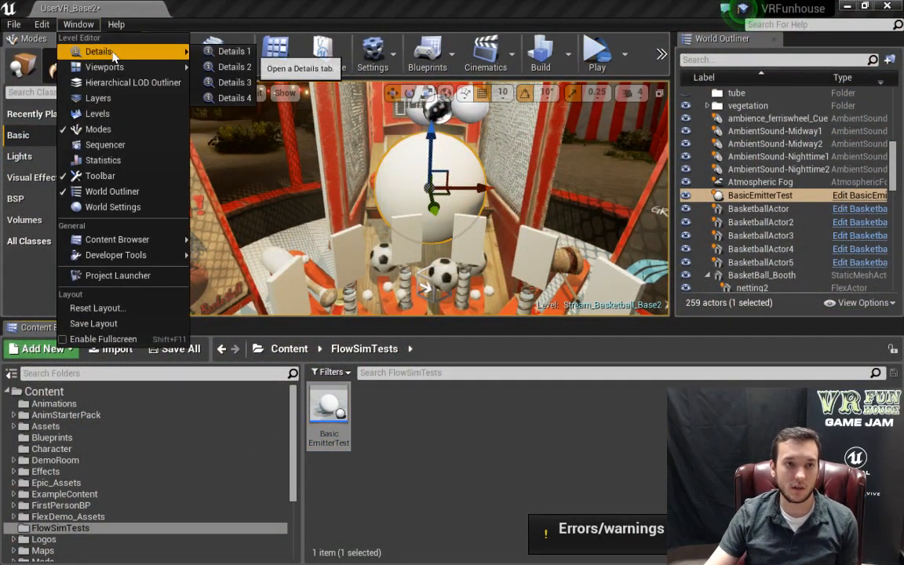
pyautogui.click(227, 50)
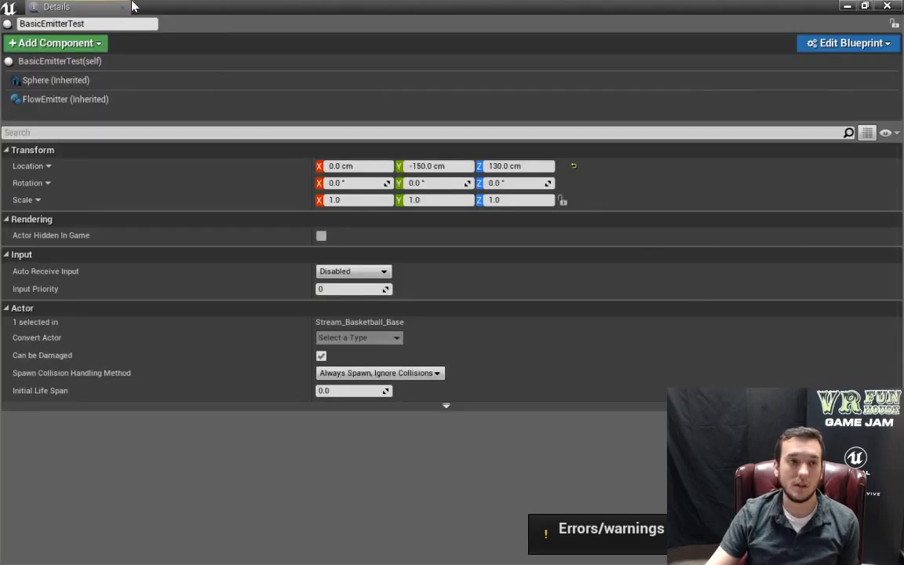
pyautogui.moveTo(100, 8); pyautogui.dragTo(552, 146)
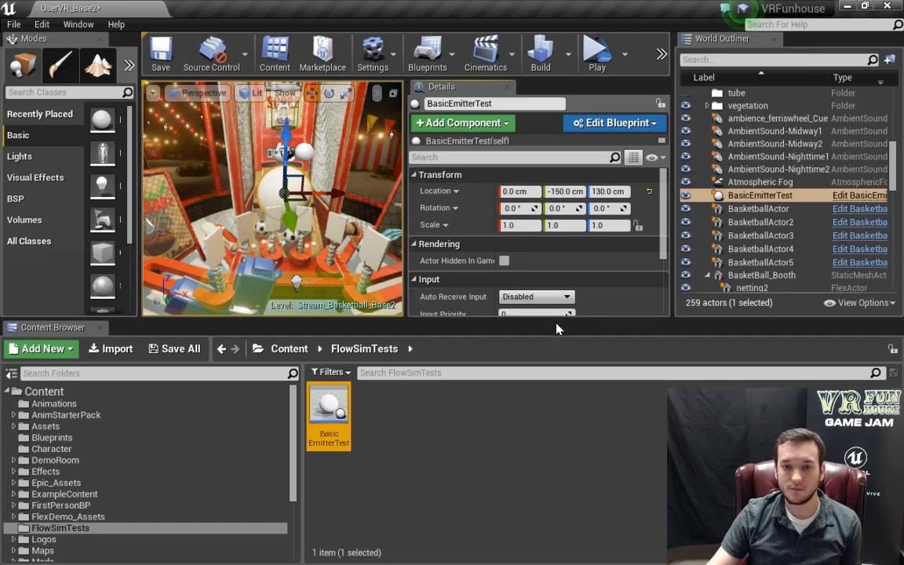
pyautogui.moveTo(558, 320); pyautogui.dragTo(558, 454)
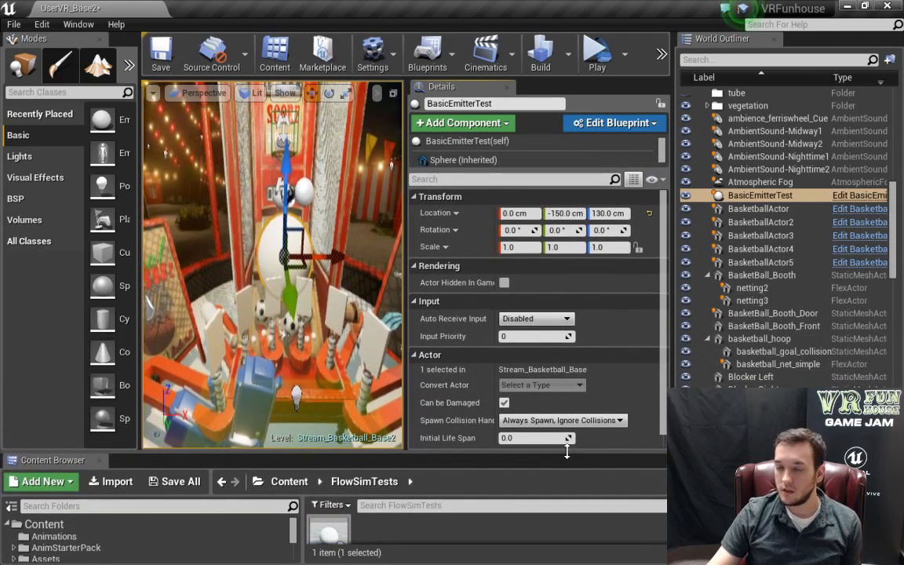
# Set the scale of the placed BasicEmitterTest actor to 0.2 on X, Y and Z.
pyautogui.click(461, 142)
pyautogui.click(445, 160)
pyautogui.click(456, 142)
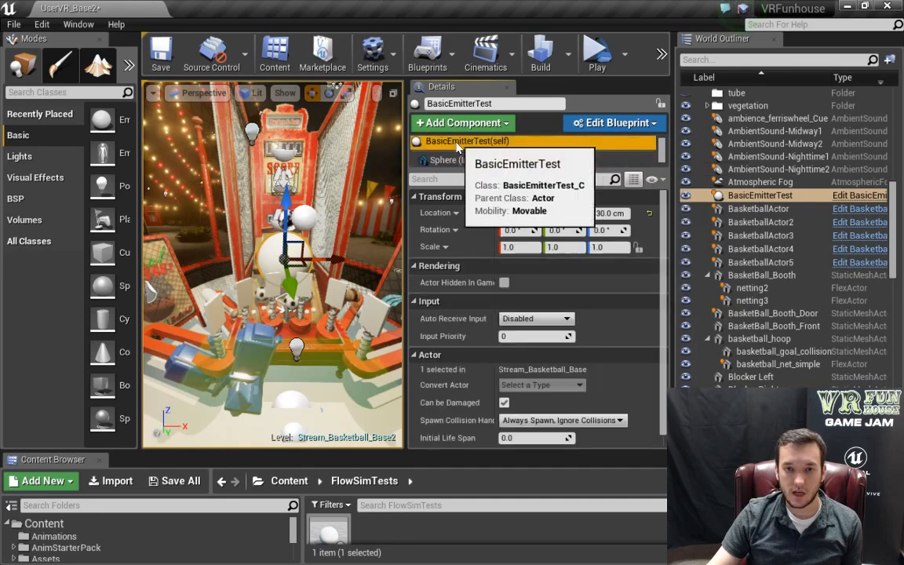
pyautogui.click(517, 247)
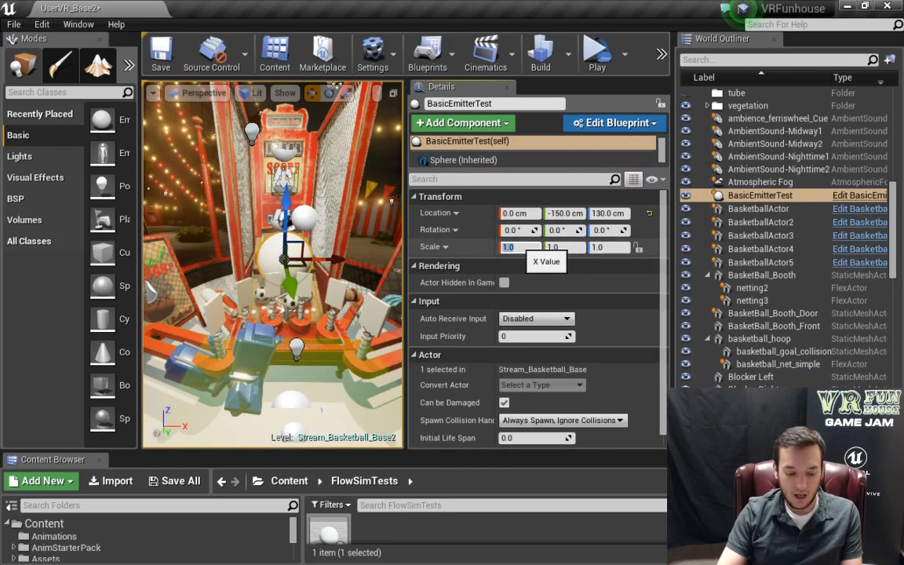
pyautogui.write('.2')
pyautogui.press('Tab')
pyautogui.write('.2')
pyautogui.press('Tab')
pyautogui.press('Return')
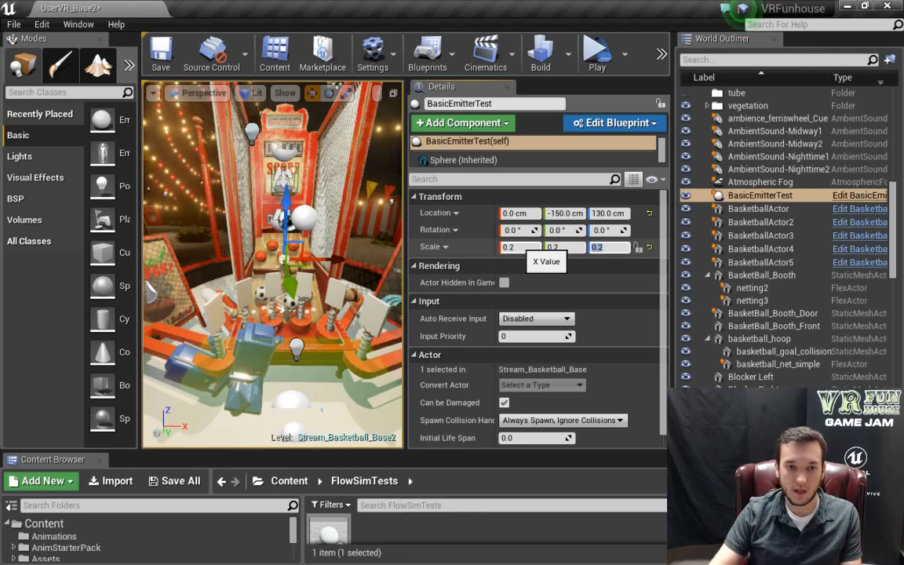
# Play-test the level twice while repositioning BasicEmitterTest to -80 cm on Y and 70 cm on Z.
pyautogui.click(594, 55)
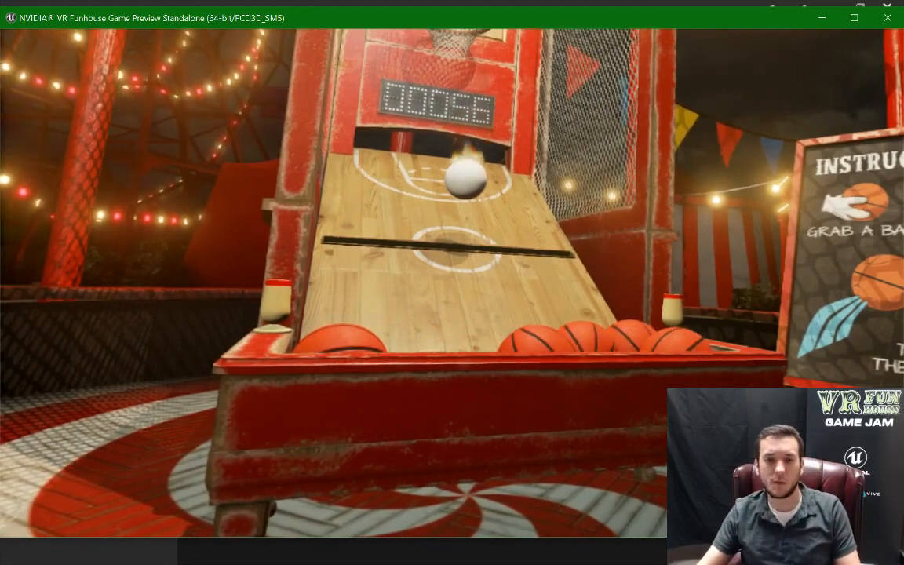
pyautogui.press('Escape')
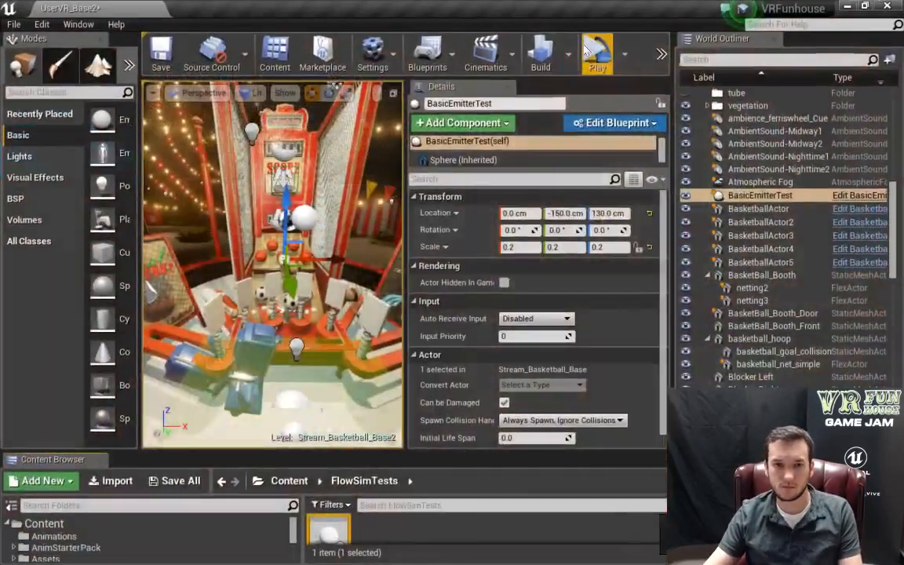
pyautogui.moveTo(290, 287); pyautogui.dragTo(293, 316)
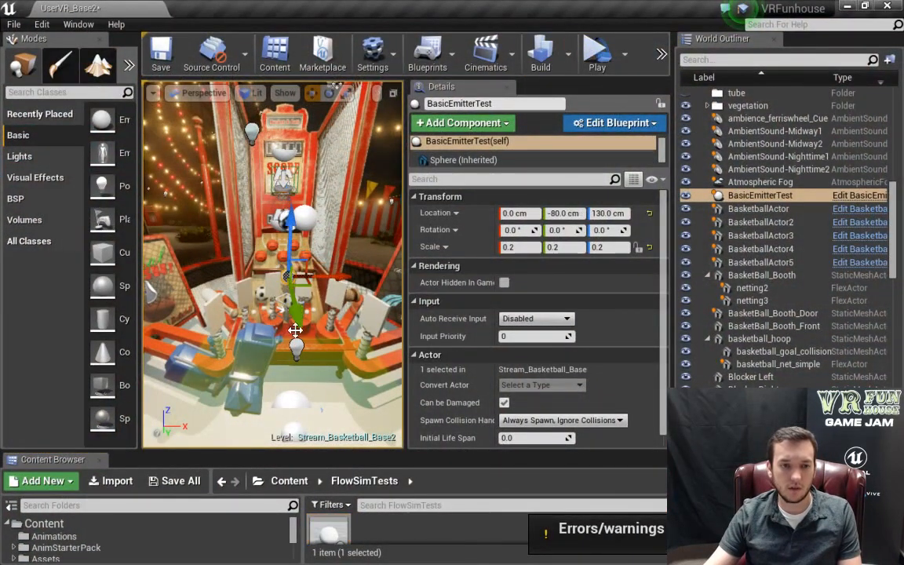
pyautogui.click(596, 55)
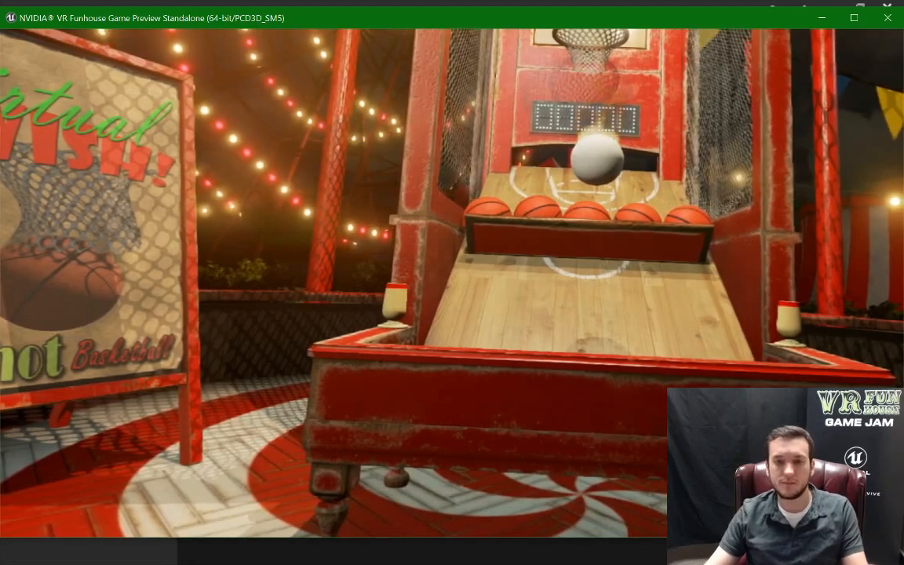
pyautogui.press('Escape')
pyautogui.moveTo(289, 223); pyautogui.dragTo(287, 267)
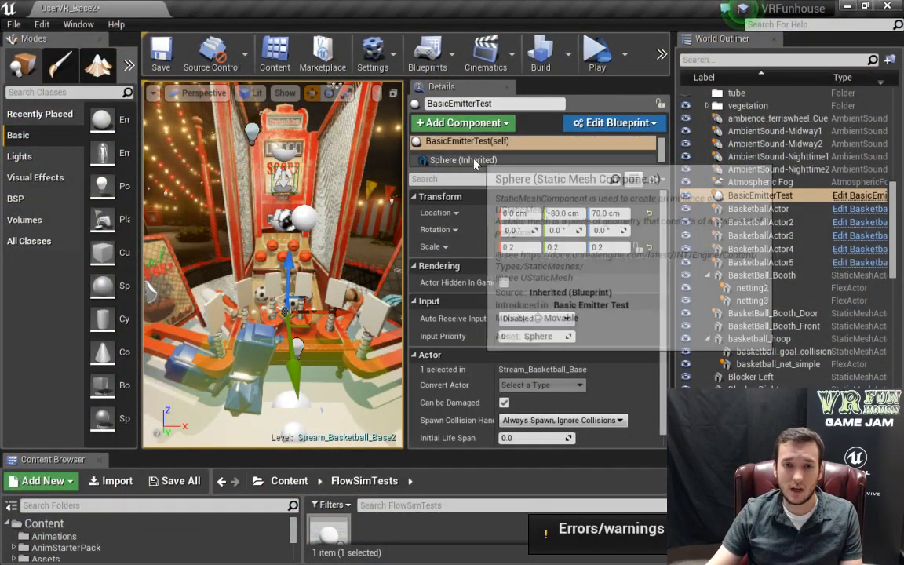
# Review the properties of BasicEmitterTest's FlowEmitter component, root actor and Sphere component.
pyautogui.scroll(-1, 478, 157)
pyautogui.click(484, 158)
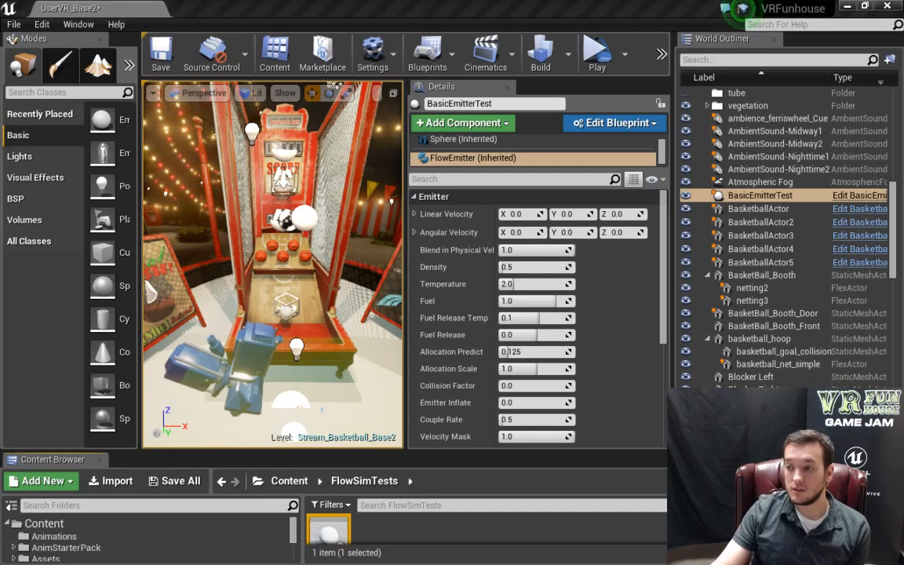
pyautogui.scroll(1, 560, 147)
pyautogui.click(478, 142)
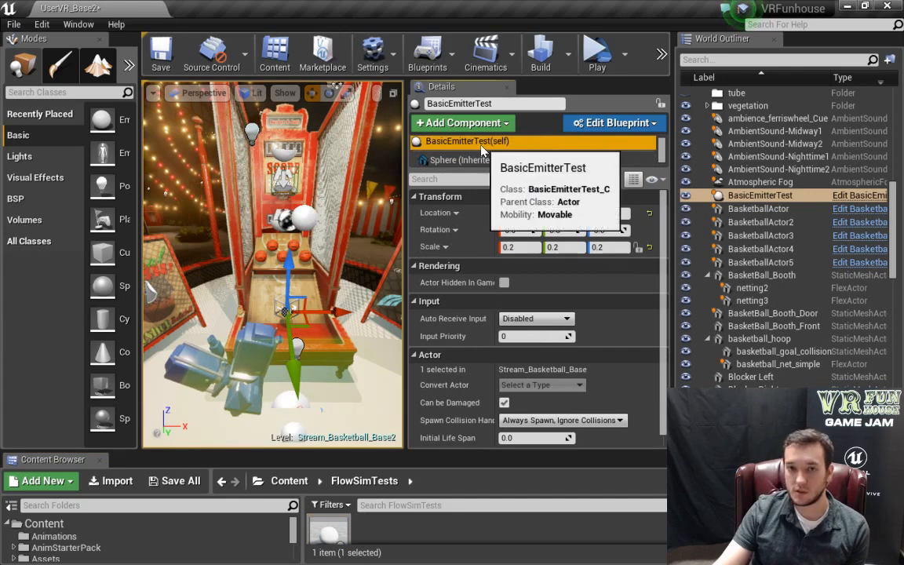
pyautogui.click(482, 159)
pyautogui.scroll(-1, 487, 162)
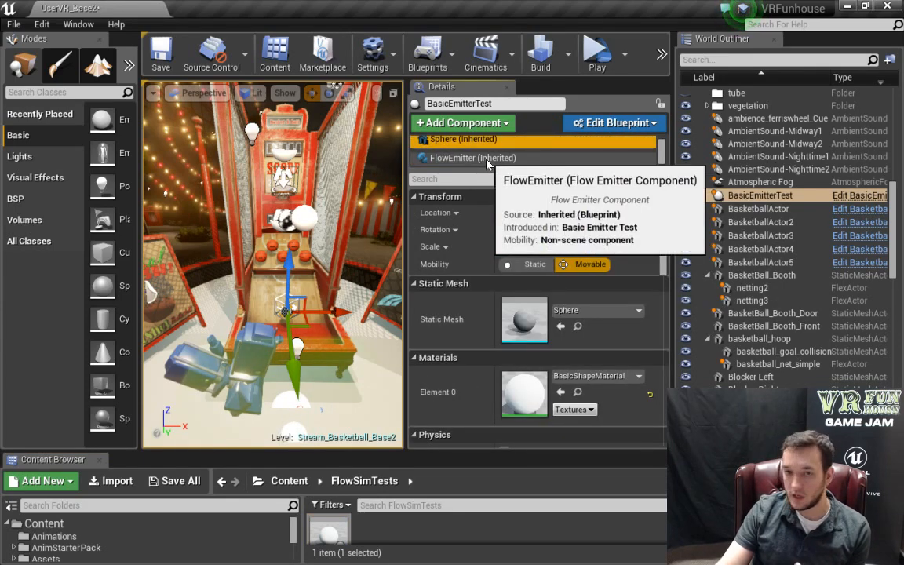
# Set the FlowEmitter component's Fuel to 10 and play the level to test the flame.
pyautogui.click(487, 160)
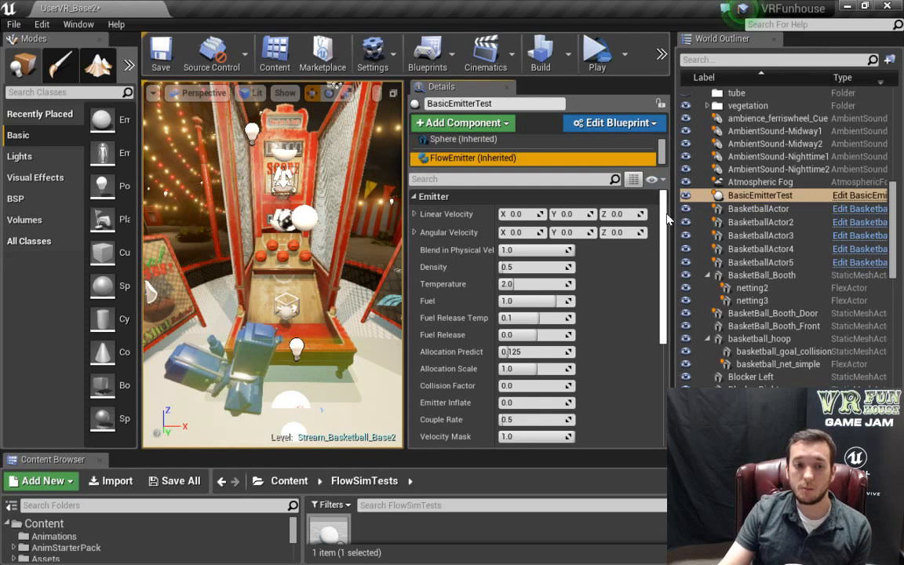
pyautogui.scroll(-2, 665, 222)
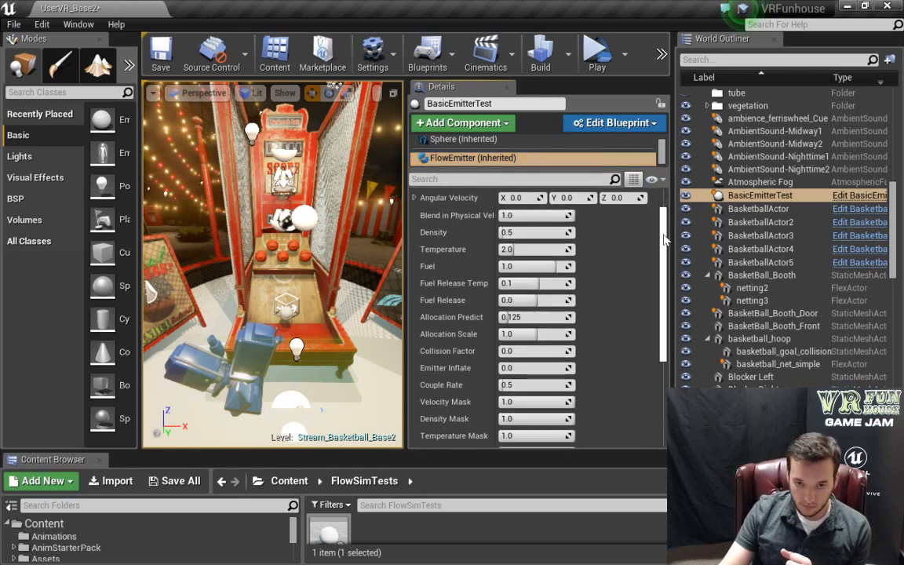
pyautogui.click(531, 267)
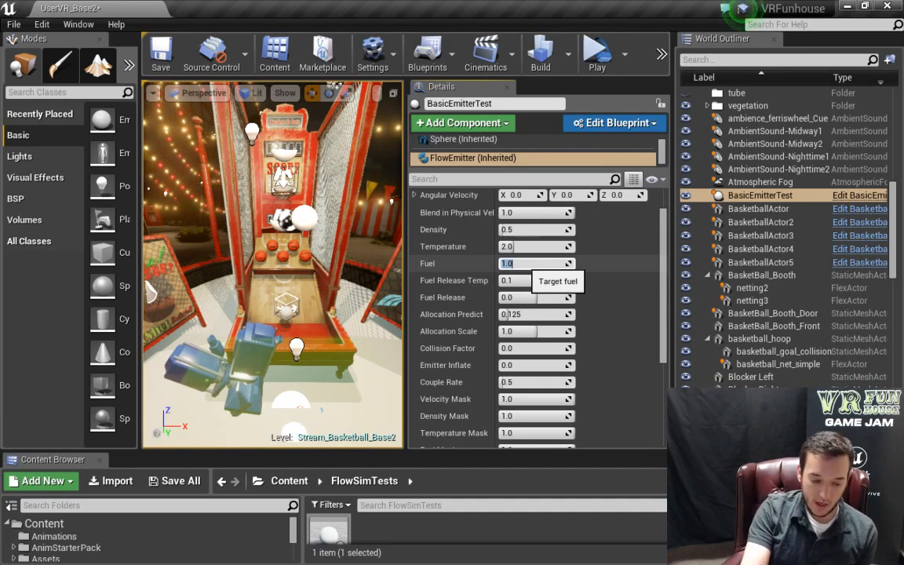
pyautogui.press('Return')
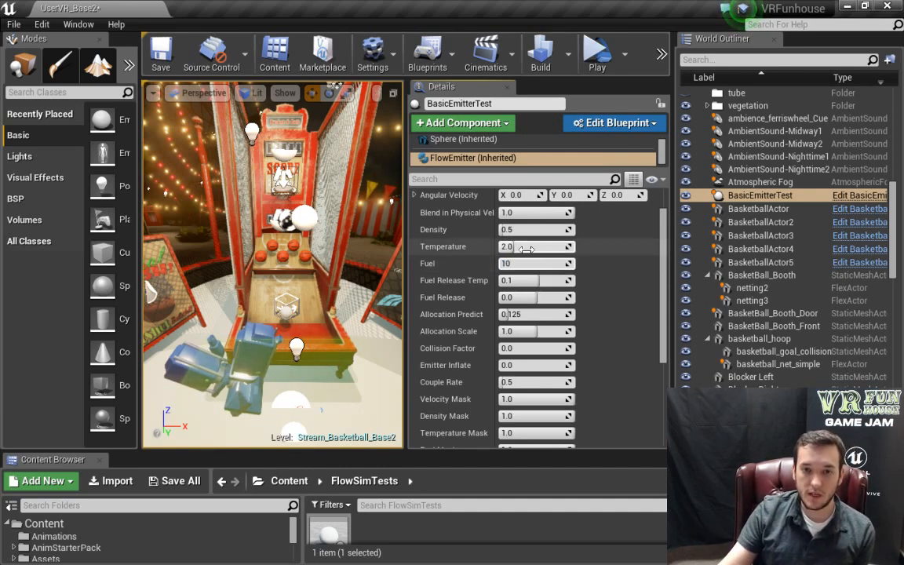
pyautogui.click(595, 55)
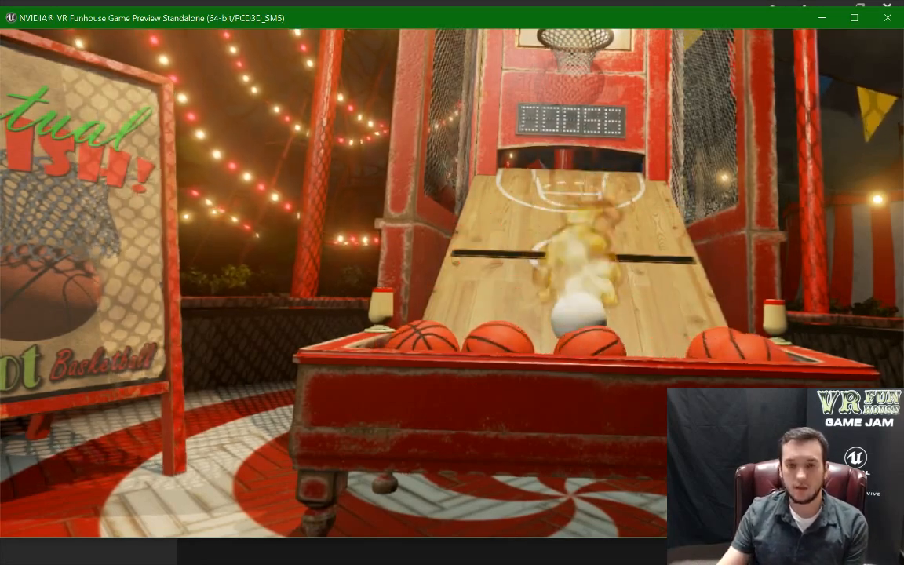
pyautogui.press('Escape')
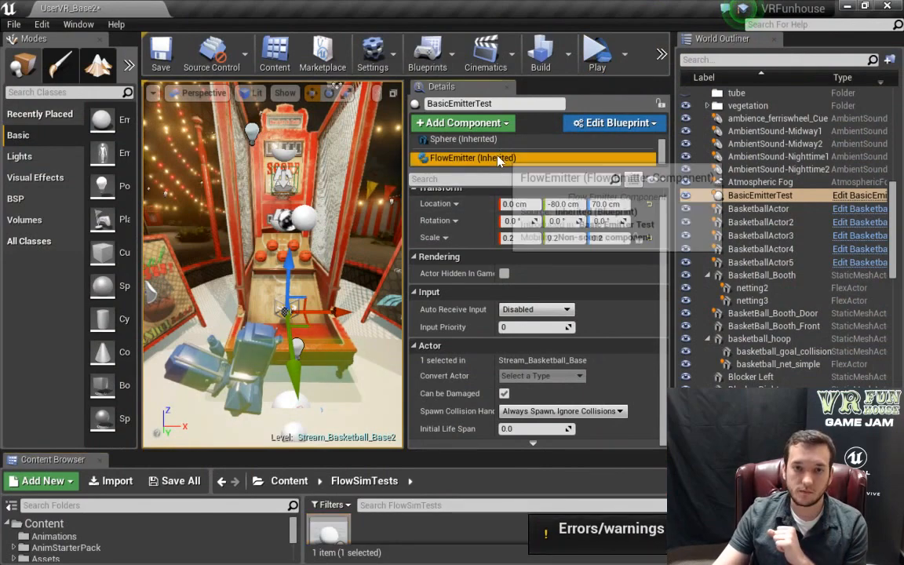
# Look over the FlowEmitter component's settings, then undock the Details panel and move it away from the level editor.
pyautogui.click(466, 157)
pyautogui.moveTo(661, 317); pyautogui.dragTo(666, 346)
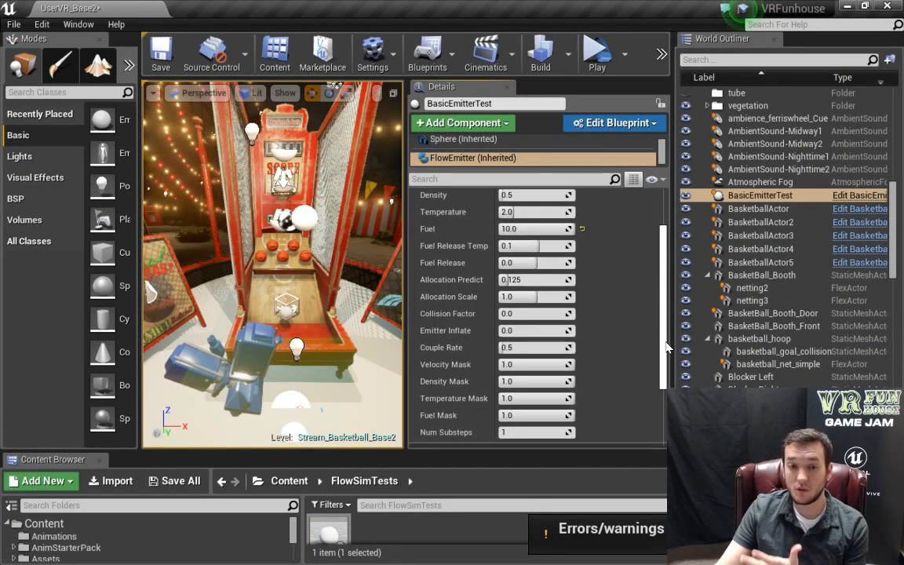
pyautogui.click(521, 347)
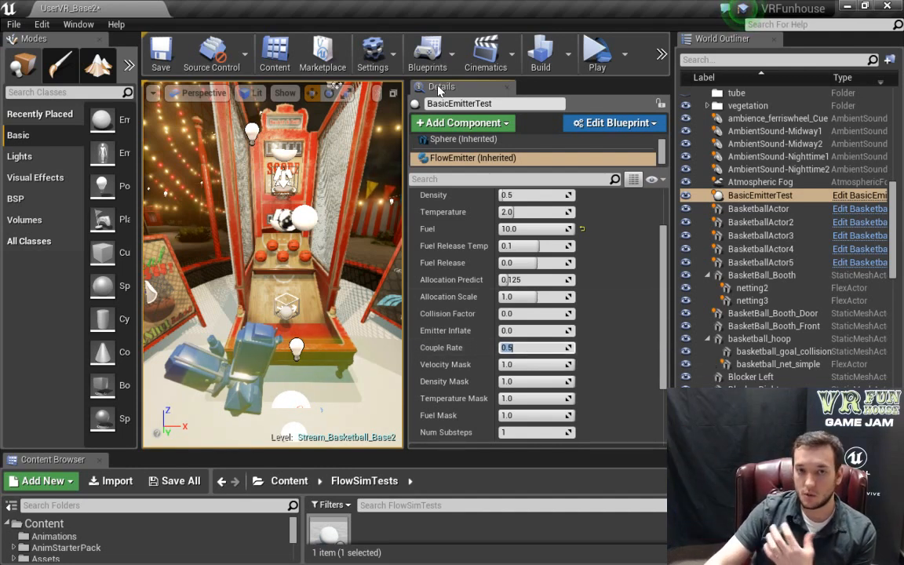
pyautogui.moveTo(442, 91); pyautogui.dragTo(902, 63)
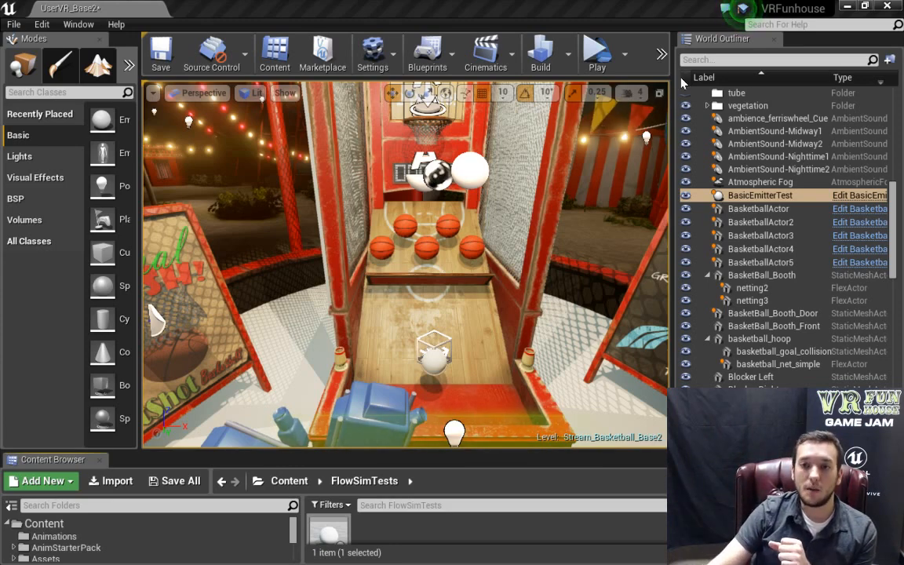
# Play the level and, while it runs, select BasicEmitterTest's FlowEmitter component in the floating Details window.
pyautogui.click(604, 55)
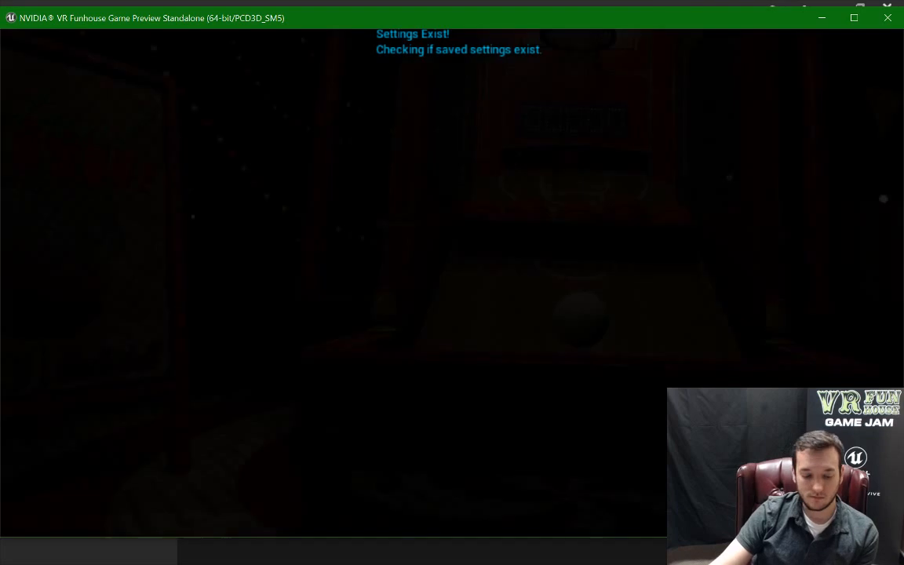
pyautogui.hotkey('alt', 'Tab')
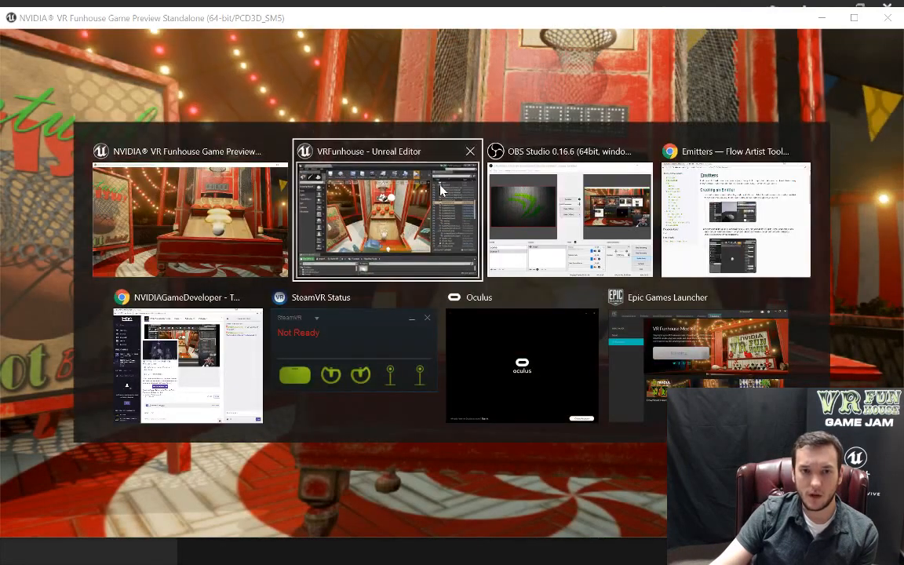
pyautogui.click(440, 189)
pyautogui.click(758, 171)
pyautogui.click(752, 145)
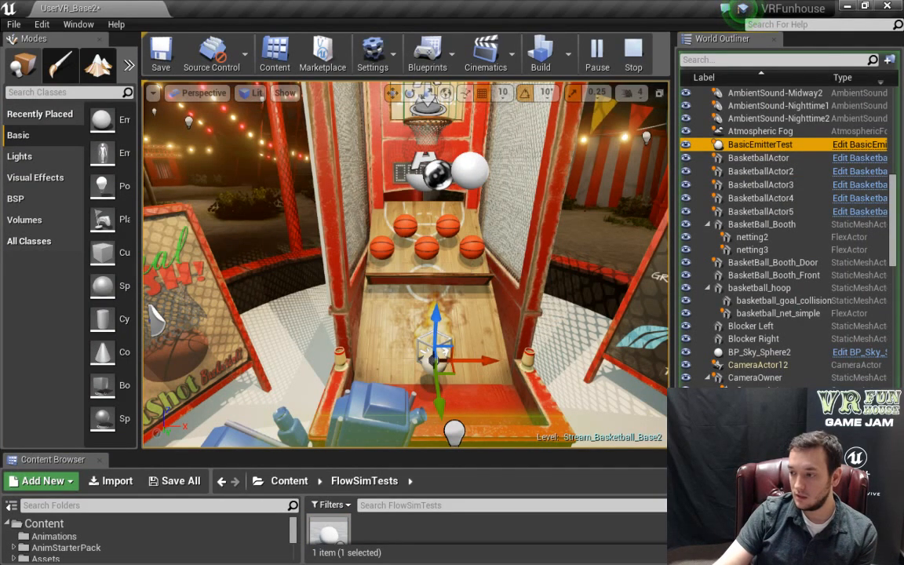
pyautogui.hotkey('alt', 'Tab')
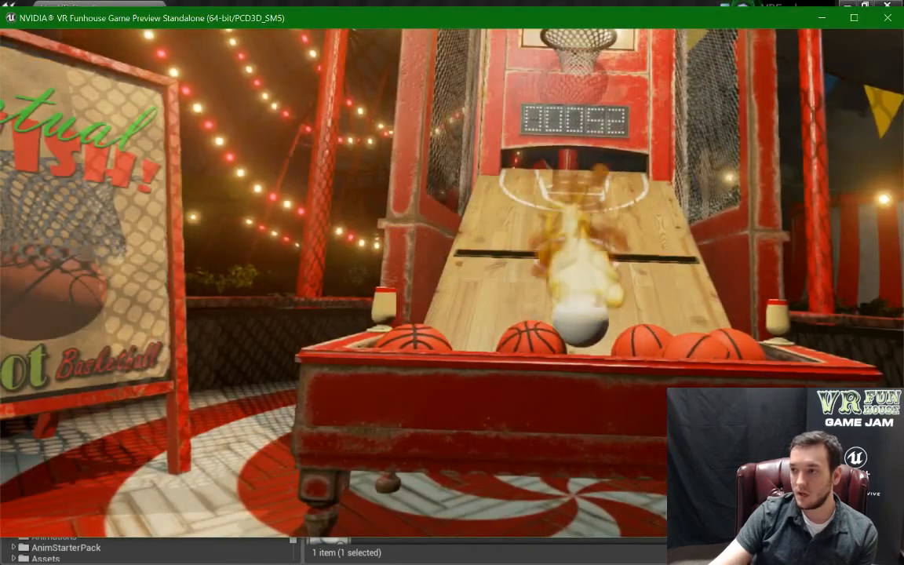
pyautogui.moveTo(903, 62); pyautogui.dragTo(720, 59)
pyautogui.click(456, 149)
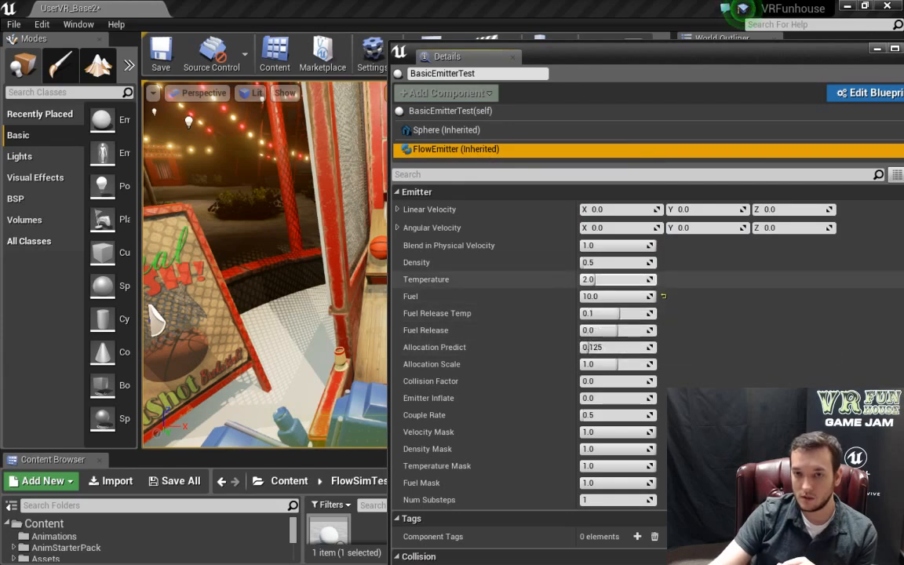
# Try Fuel values of 50 and -2 on the FlowEmitter in the running game, and set Fuel to 4.
pyautogui.moveTo(632, 55); pyautogui.dragTo(866, 229)
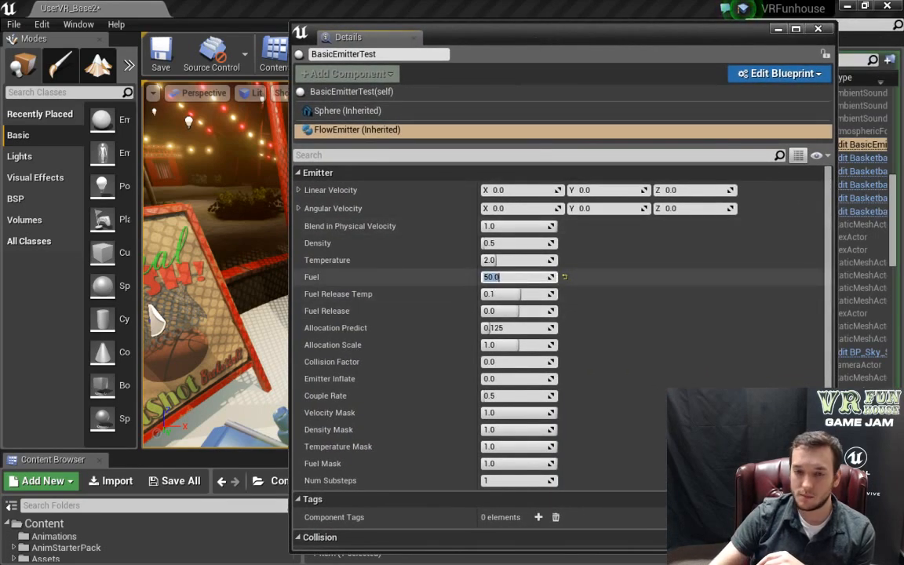
pyautogui.hotkey('alt', 'Tab')
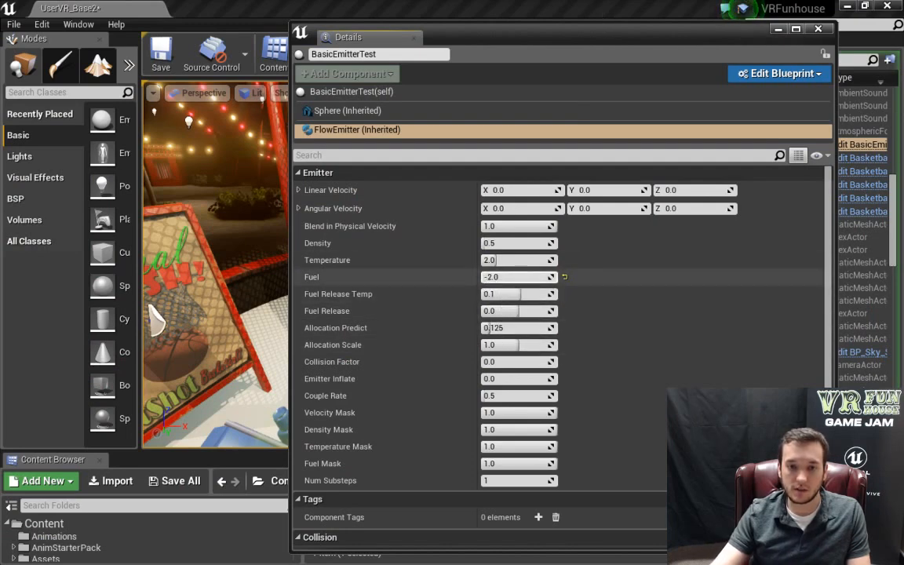
pyautogui.moveTo(514, 277); pyautogui.dragTo(555, 277)
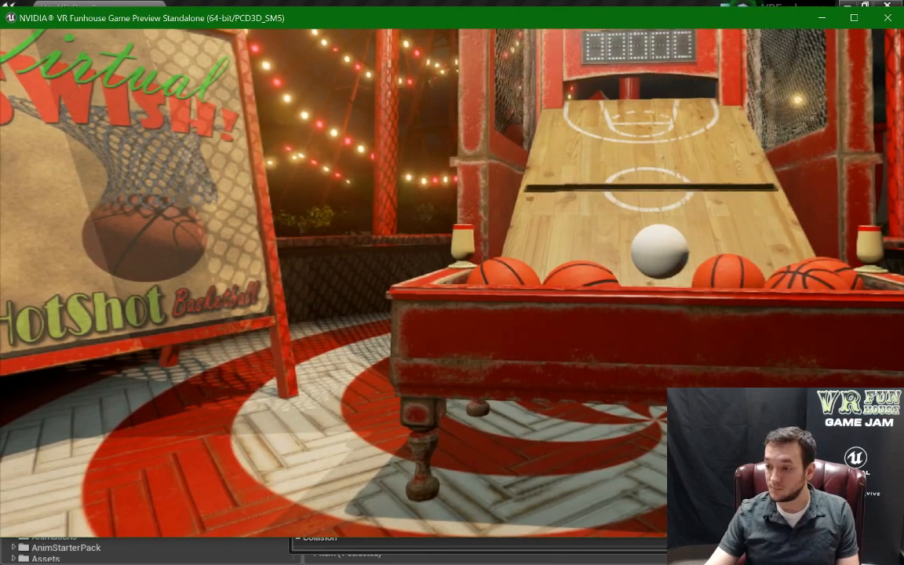
pyautogui.press('Escape')
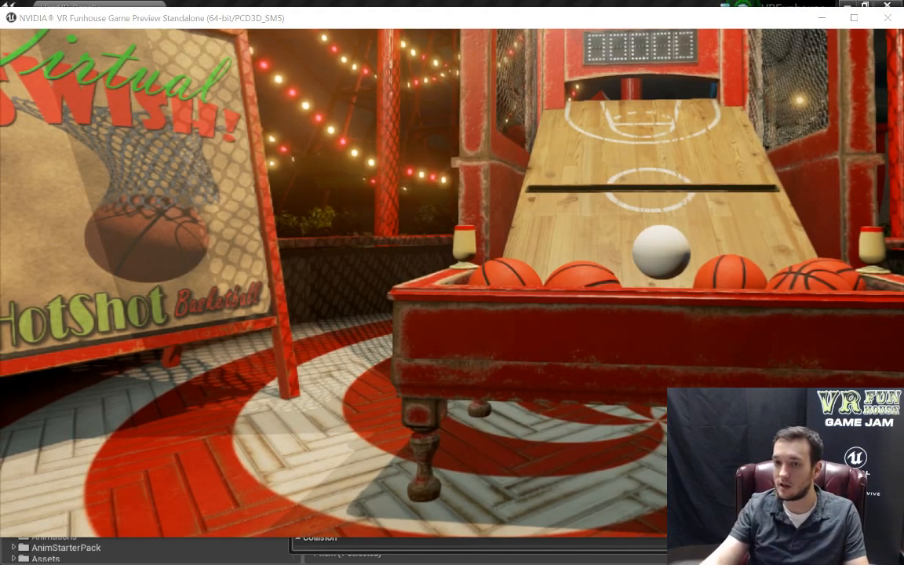
pyautogui.press('Escape')
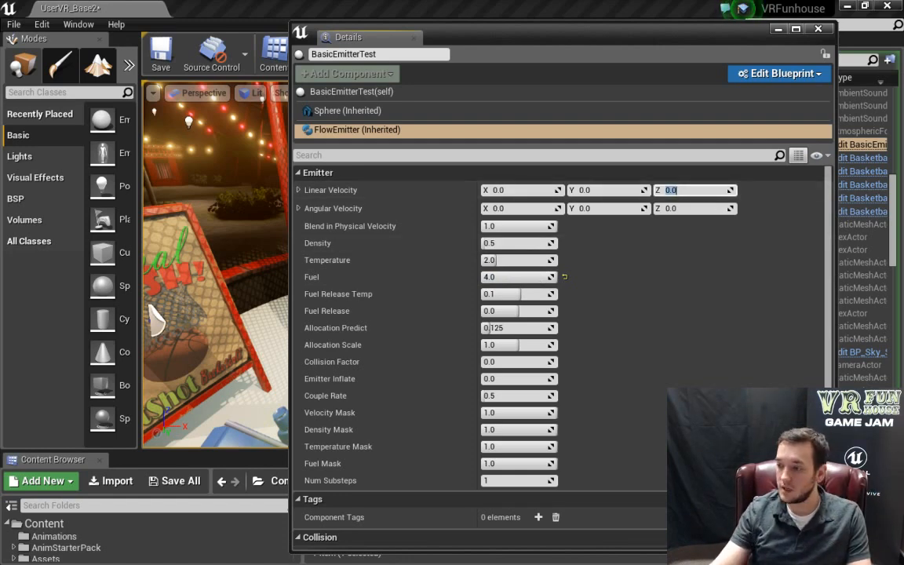
# Clear the main editor window out of the way and place the floating Details window beside the running game preview.
pyautogui.hotkey('alt', 'Tab')
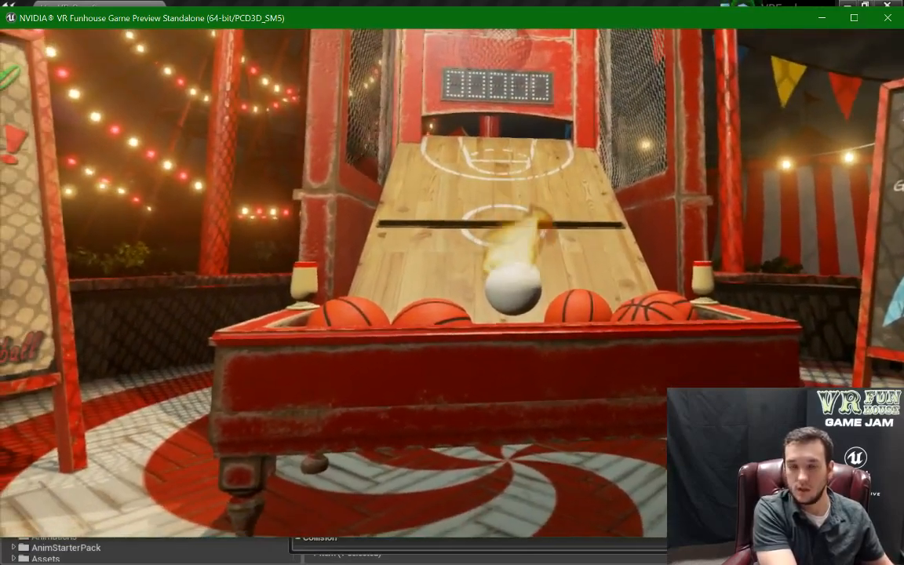
pyautogui.hotkey('alt', 'Tab')
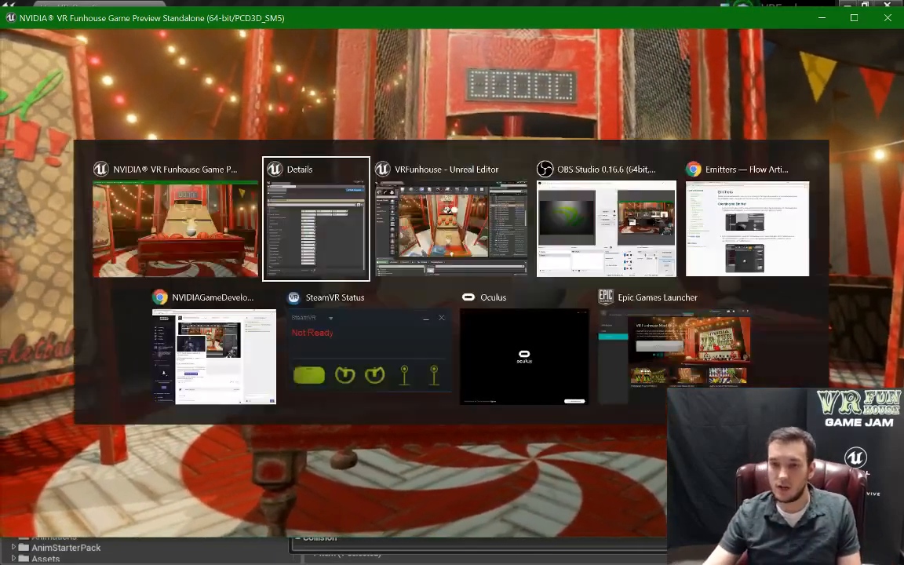
pyautogui.click(777, 29)
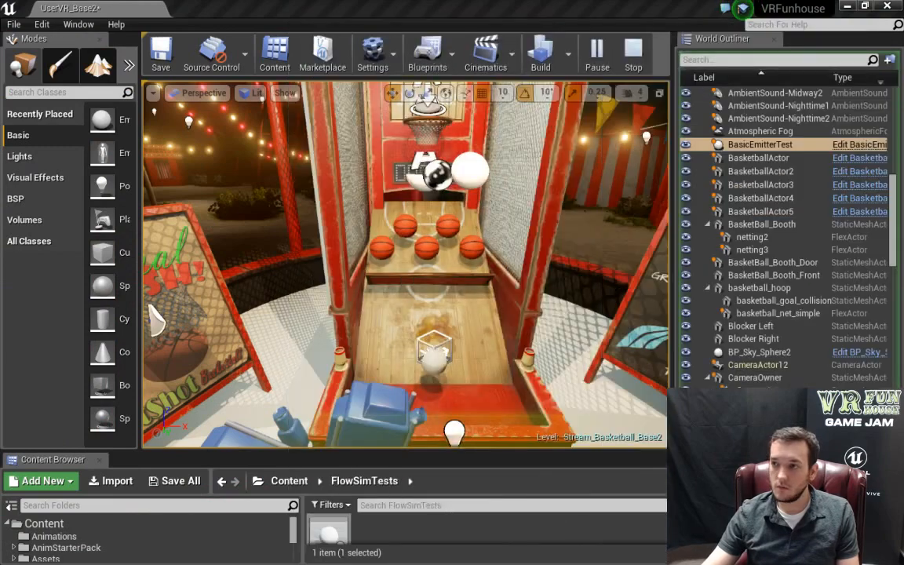
pyautogui.moveTo(401, 16); pyautogui.dragTo(903, 318)
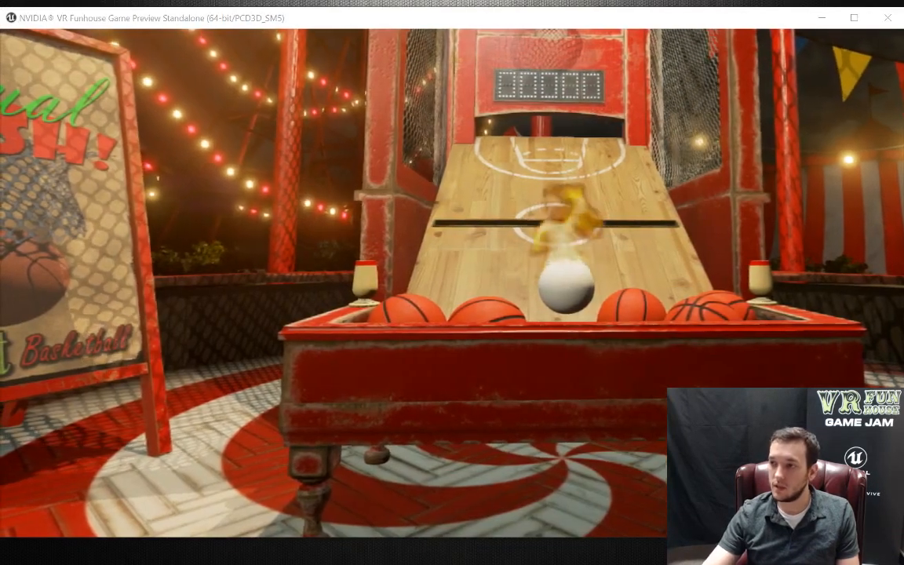
pyautogui.moveTo(903, 23); pyautogui.dragTo(644, 22)
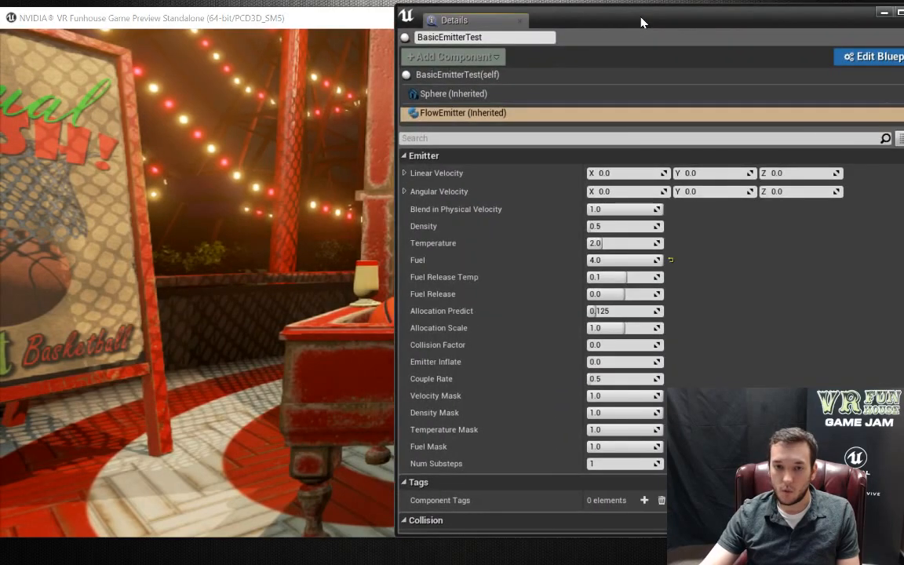
pyautogui.moveTo(664, 21); pyautogui.dragTo(178, 22)
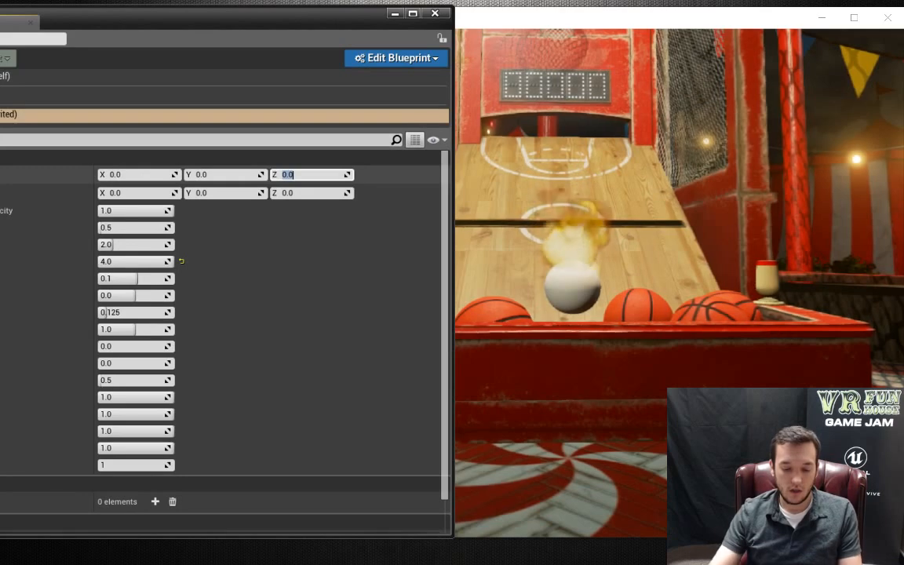
# Try Linear Velocity Z values of 200 and 5000 on the FlowEmitter in the running game.
pyautogui.write('200')
pyautogui.press('Return')
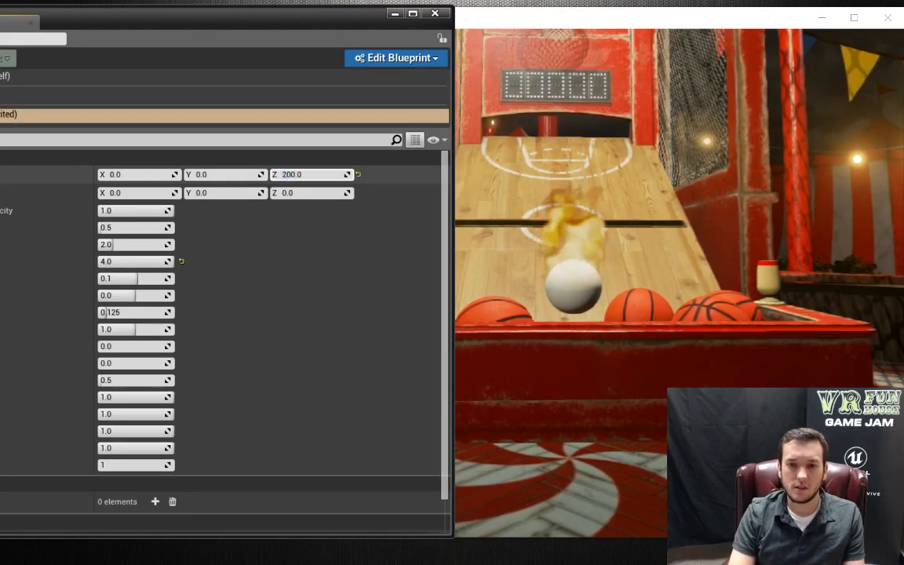
pyautogui.click(325, 174)
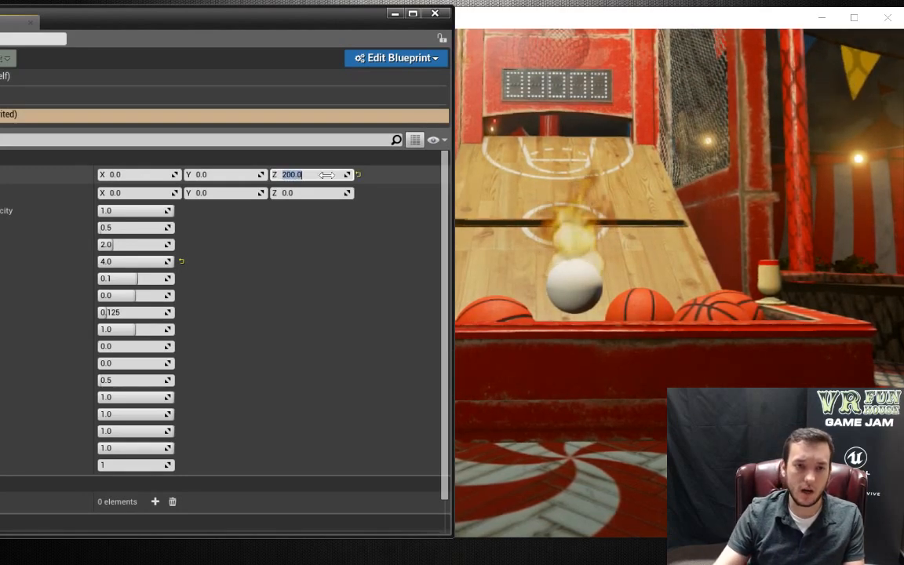
pyautogui.write('5000')
pyautogui.press('Return')
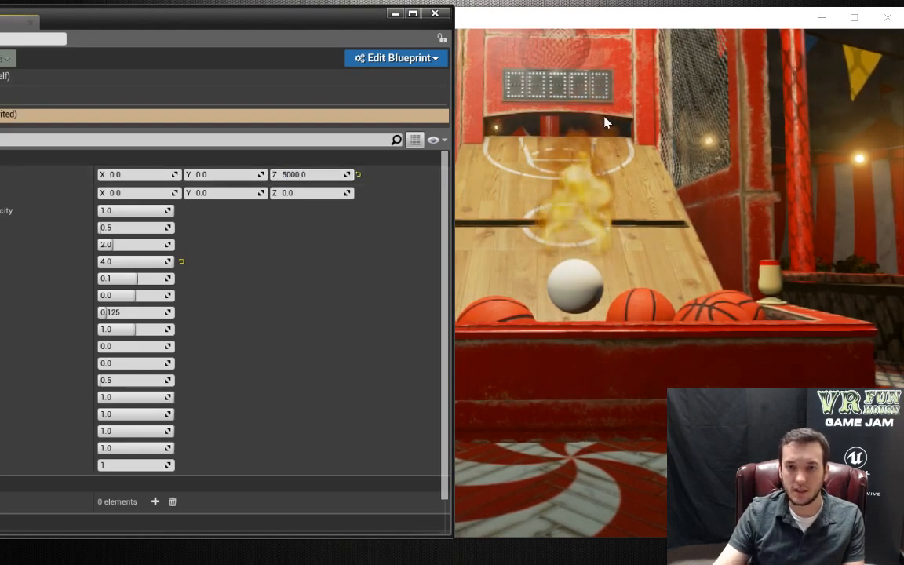
# Try a Fuel value of 6 on the FlowEmitter, and set Fuel to 20.
pyautogui.click(118, 261)
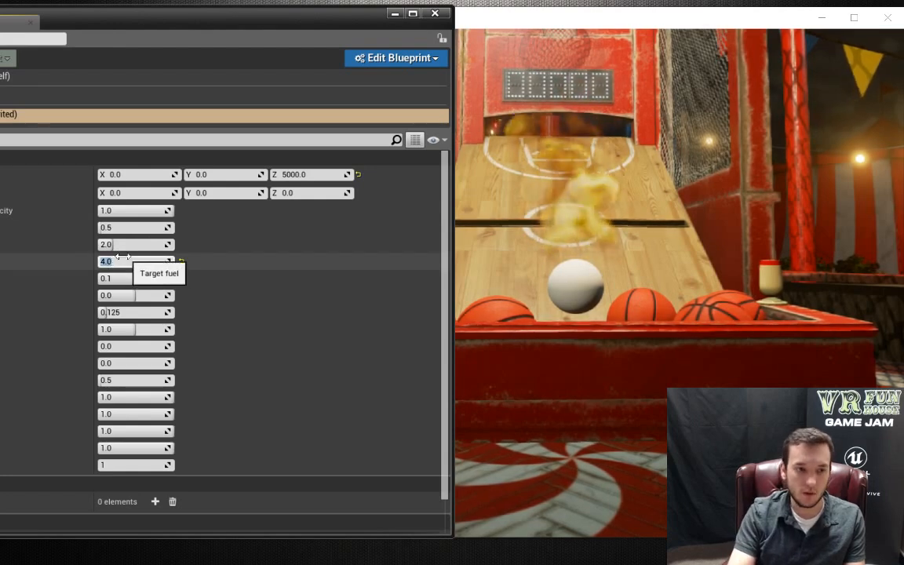
pyautogui.write('6')
pyautogui.press('Return')
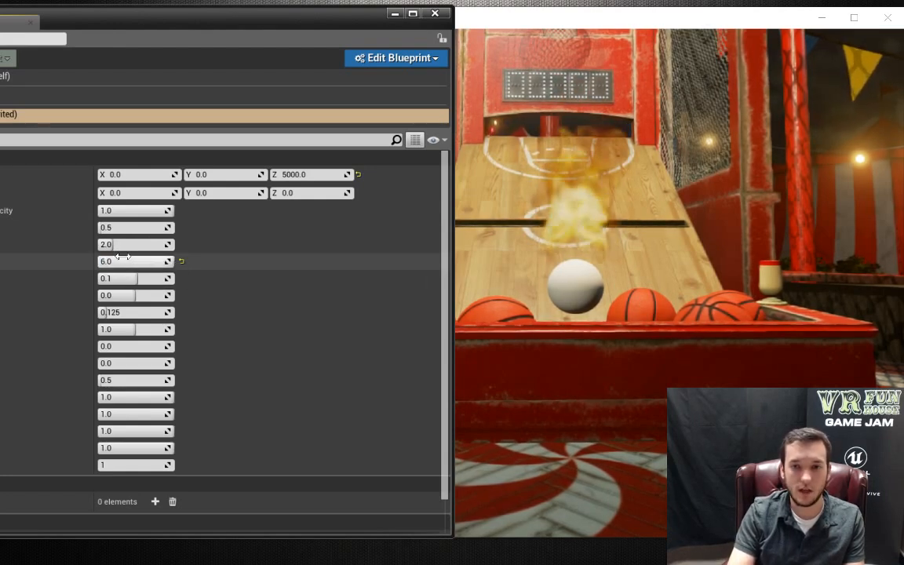
pyautogui.click(122, 261)
pyautogui.write('20')
pyautogui.press('Return')
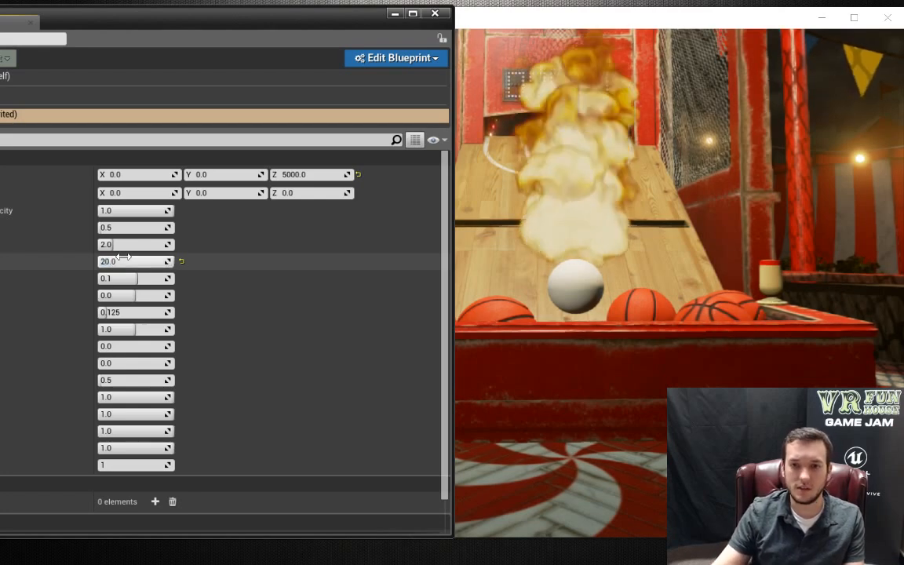
# Compare the flame with Linear Velocity Z at 0 and at 5000, and set Z back to 0.
pyautogui.click(308, 174)
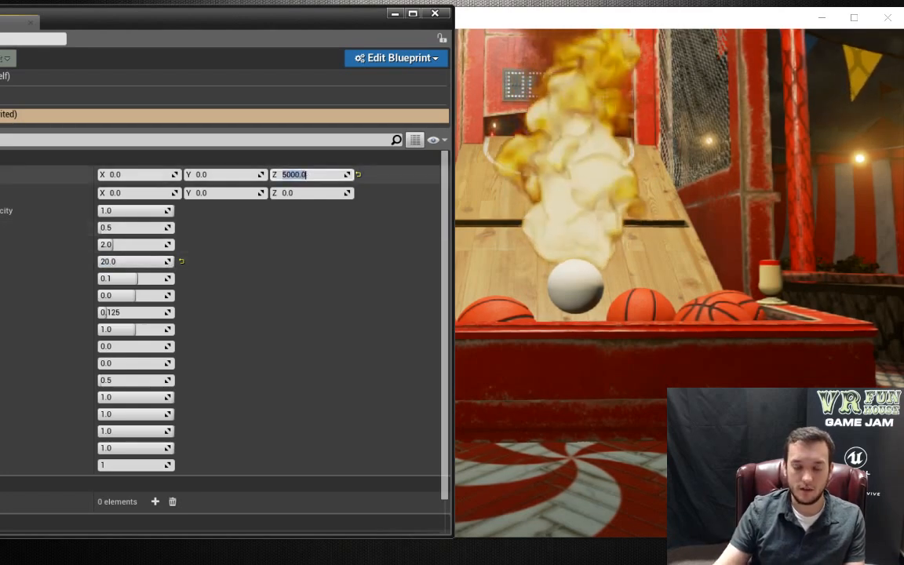
pyautogui.write('0')
pyautogui.press('Return')
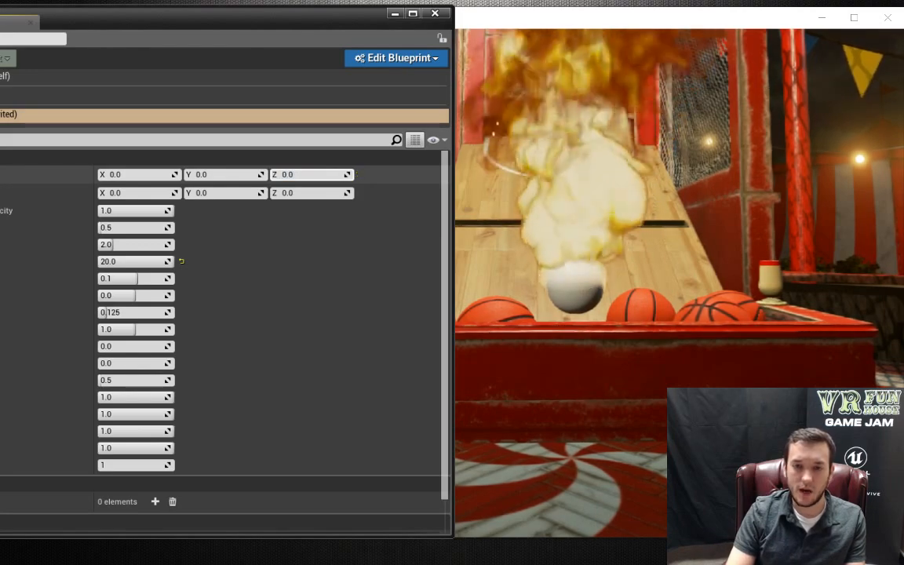
pyautogui.click(303, 174)
pyautogui.write('5000')
pyautogui.press('Return')
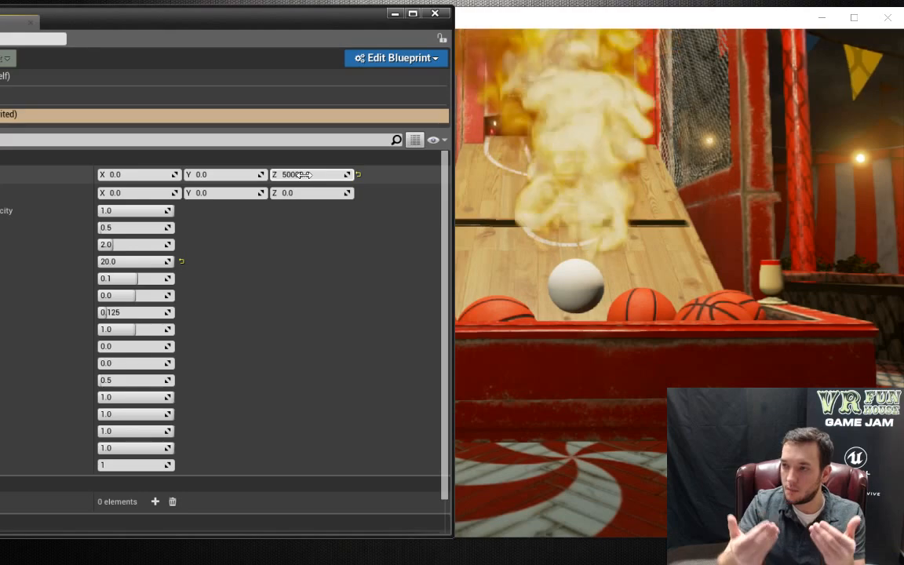
pyautogui.click(303, 175)
pyautogui.write('0')
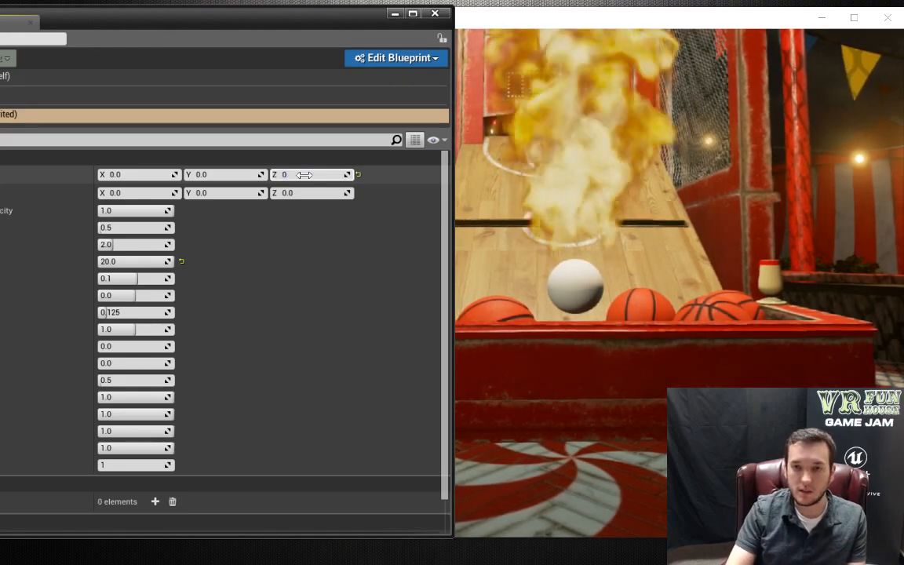
pyautogui.press('Return')
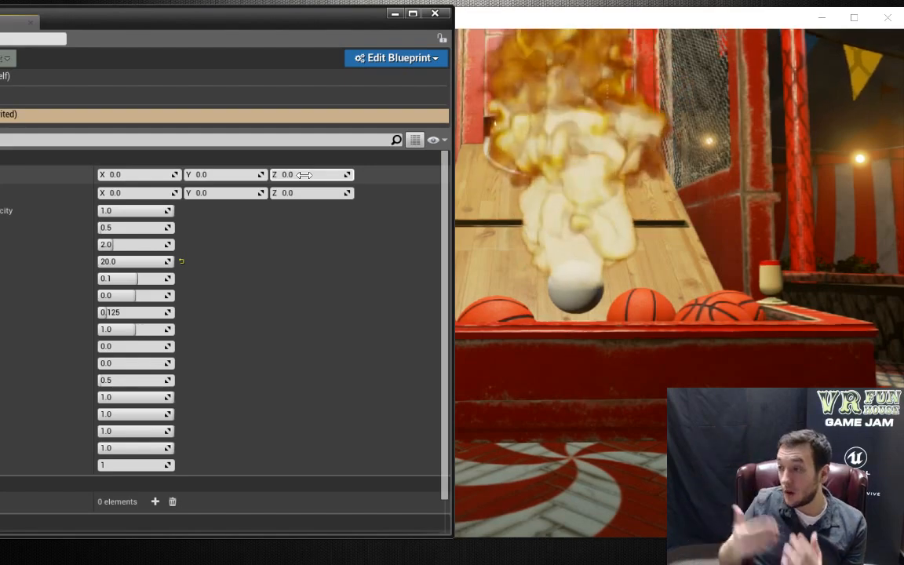
# Try much higher Linear Velocity Z values on the FlowEmitter, including 100000, and reset Z to 0.
pyautogui.click(305, 175)
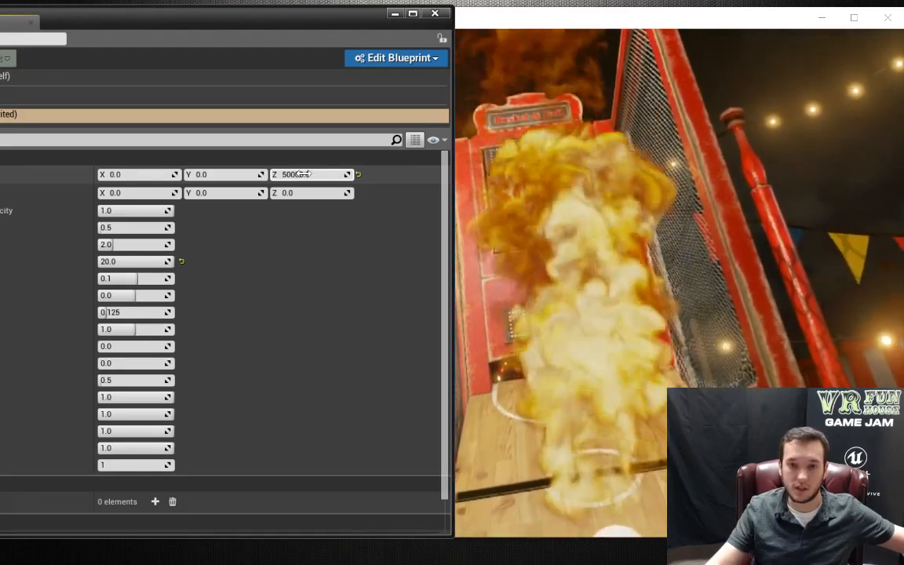
pyautogui.click(304, 174)
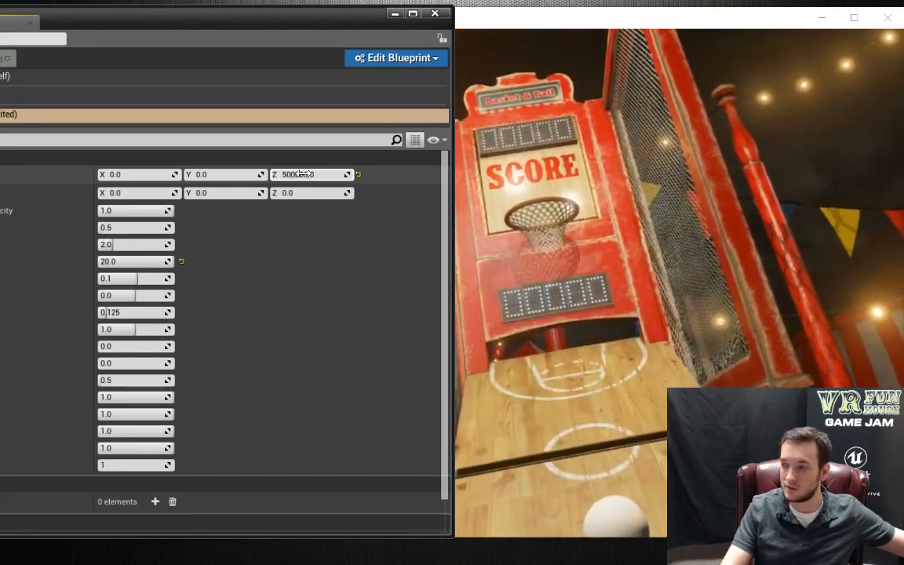
pyautogui.click(303, 174)
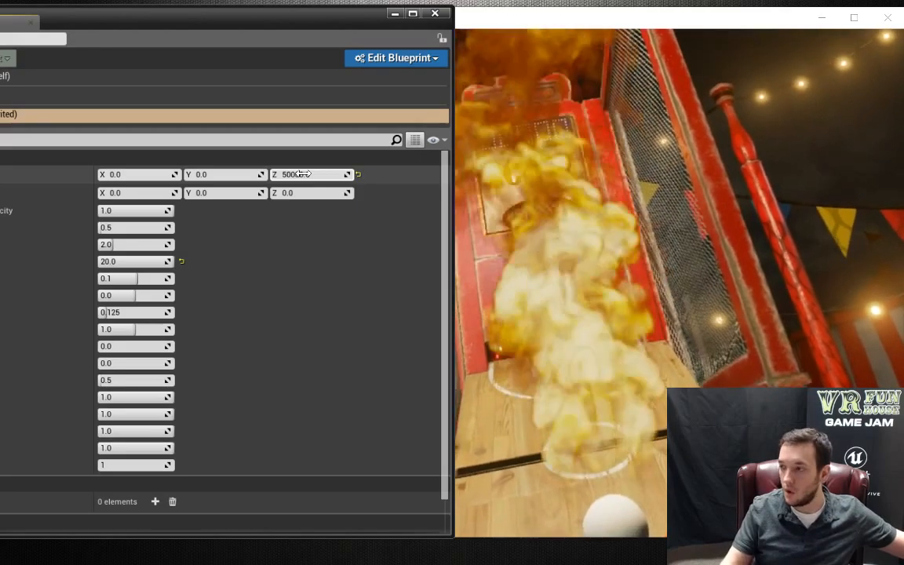
pyautogui.click(304, 174)
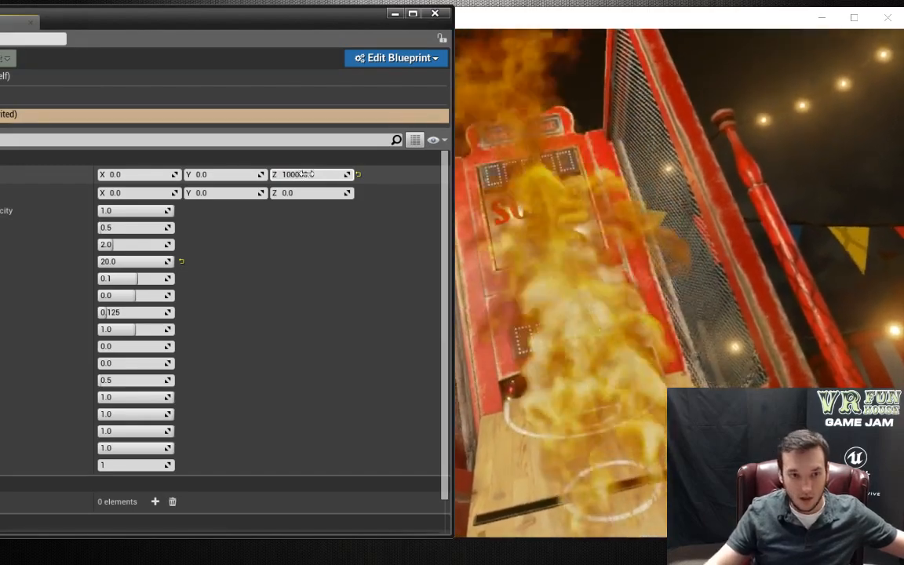
pyautogui.press('Return')
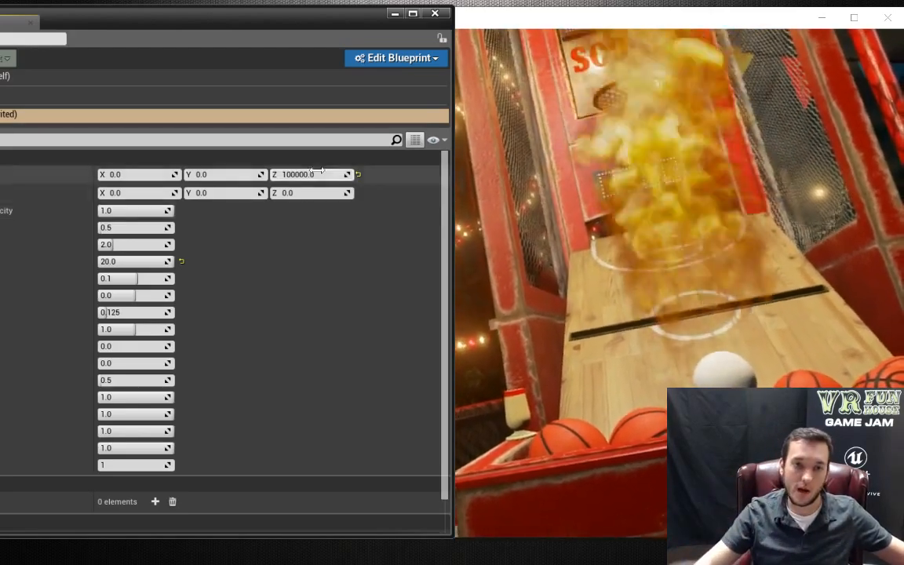
pyautogui.click(314, 174)
pyautogui.write('0')
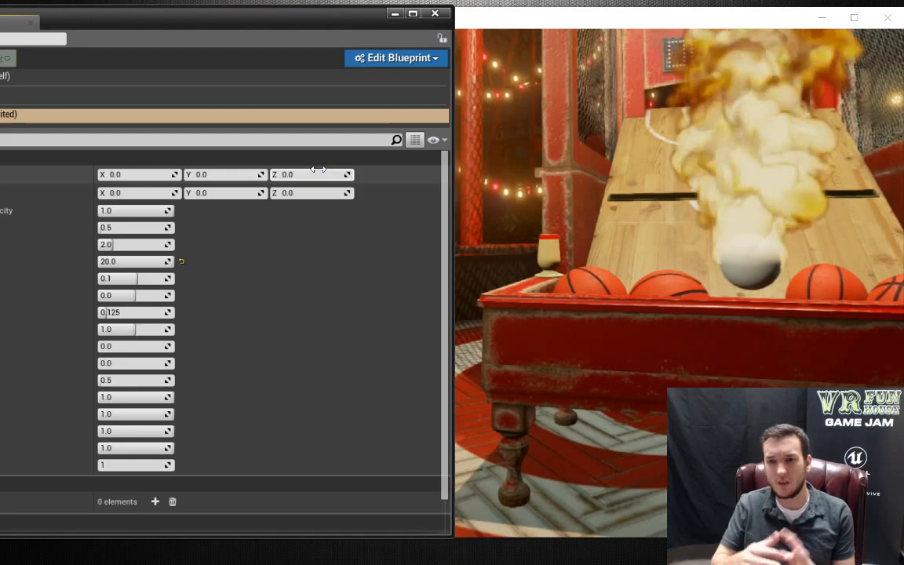
# Move the floating Details window so the parameter names show, and view the flame from different angles in the game preview.
pyautogui.moveTo(228, 22); pyautogui.dragTo(333, 22)
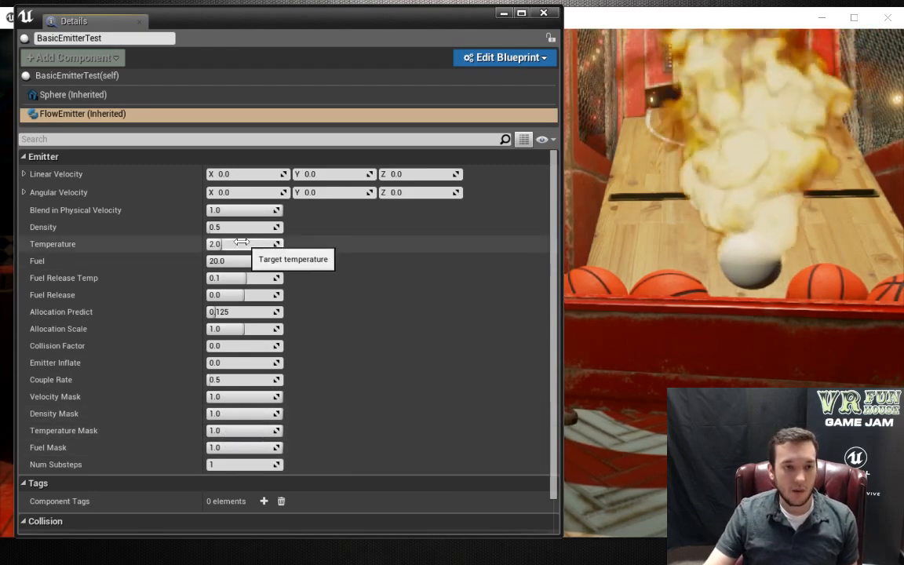
pyautogui.click(241, 243)
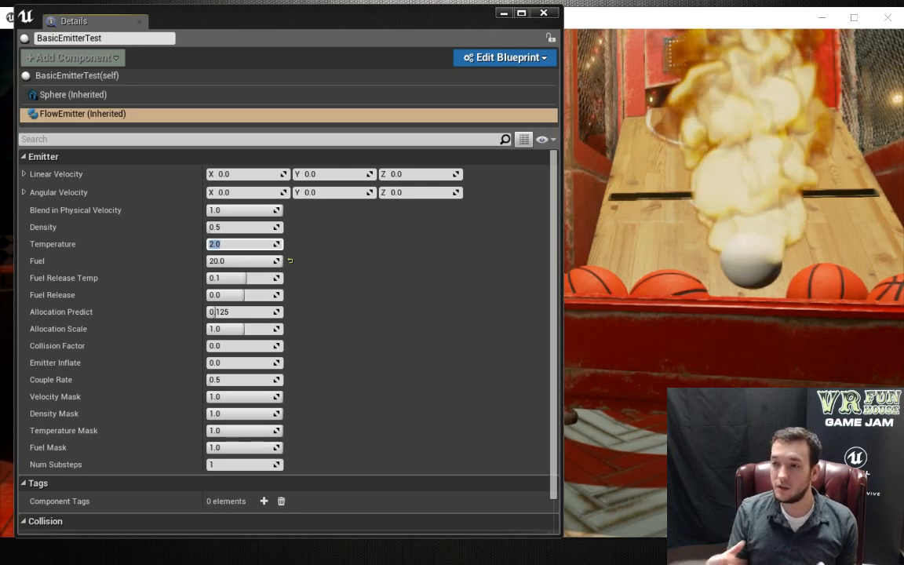
pyautogui.click(867, 117)
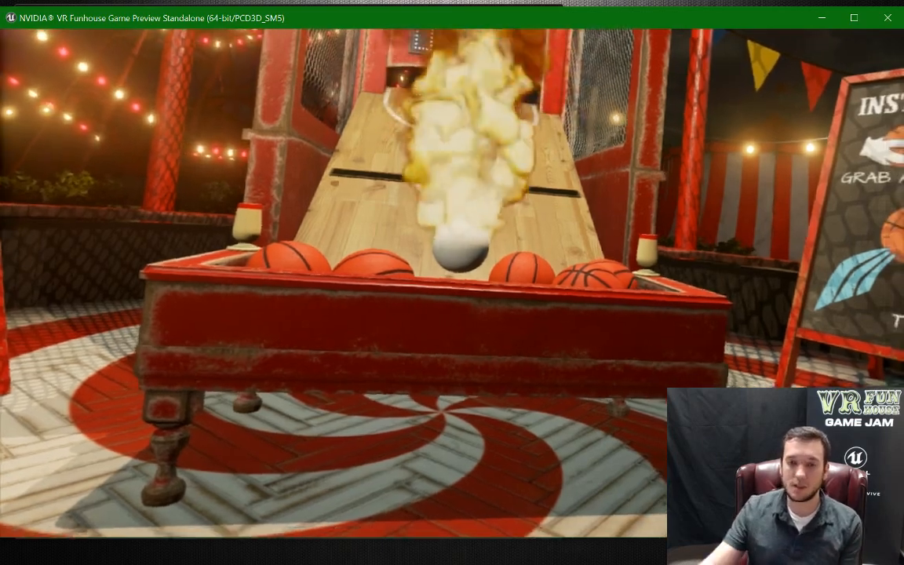
pyautogui.hotkey('alt', 'Tab')
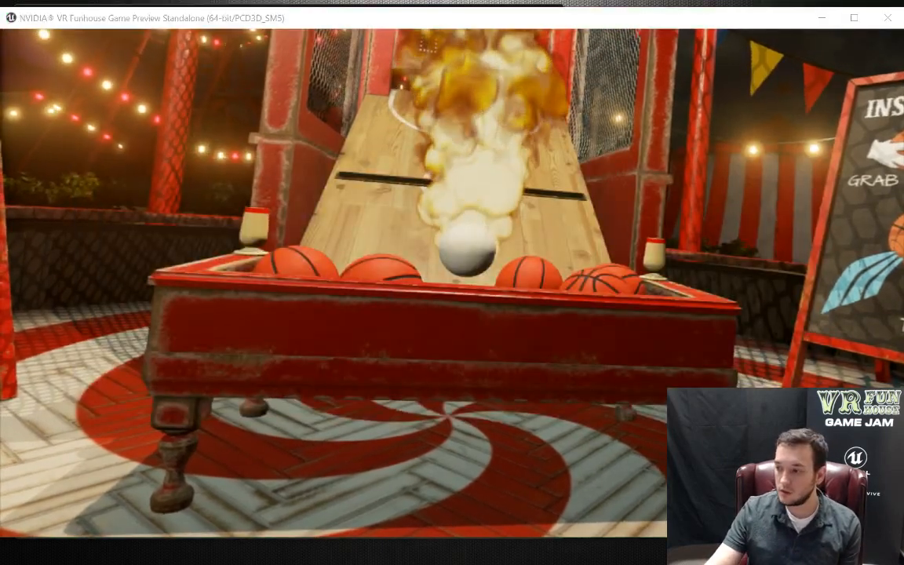
pyautogui.hotkey('alt', 'Tab')
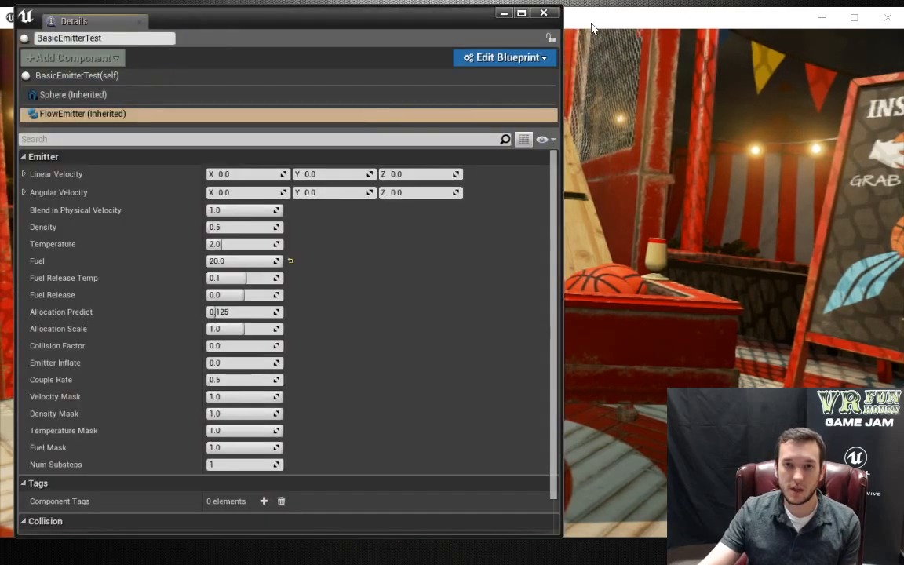
pyautogui.click(592, 28)
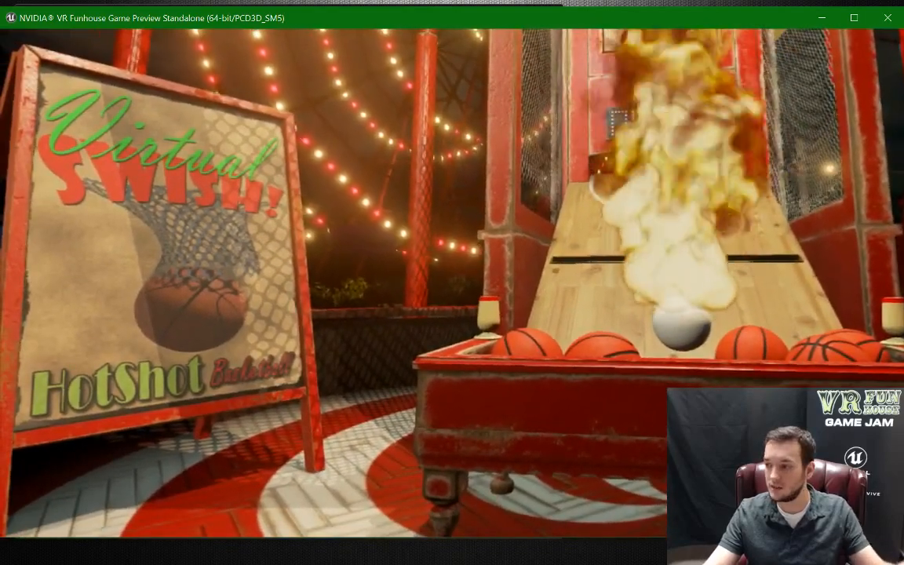
pyautogui.hotkey('alt', 'Tab')
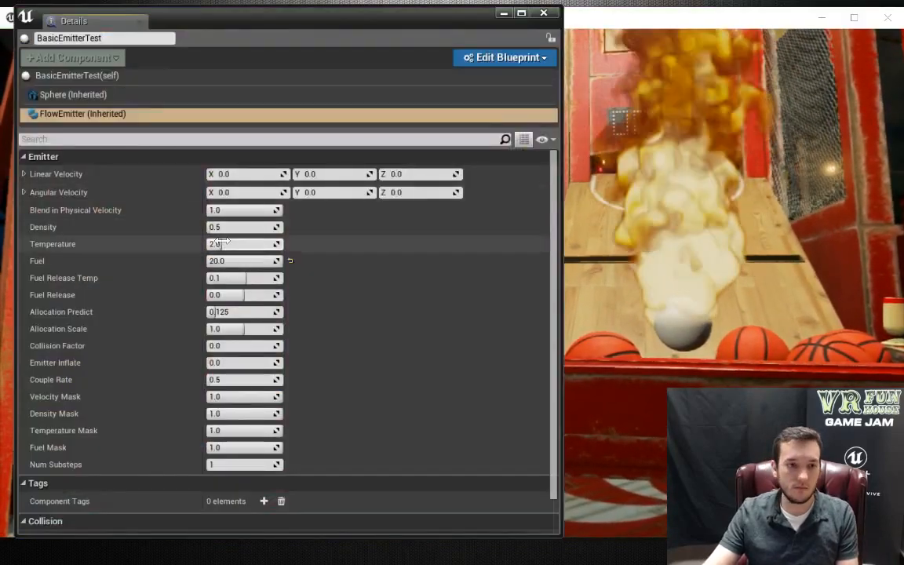
# Try Temperature values of 5, 0.2 and 50 on the FlowEmitter, and set Temperature to 5.
pyautogui.moveTo(224, 243); pyautogui.dragTo(243, 243)
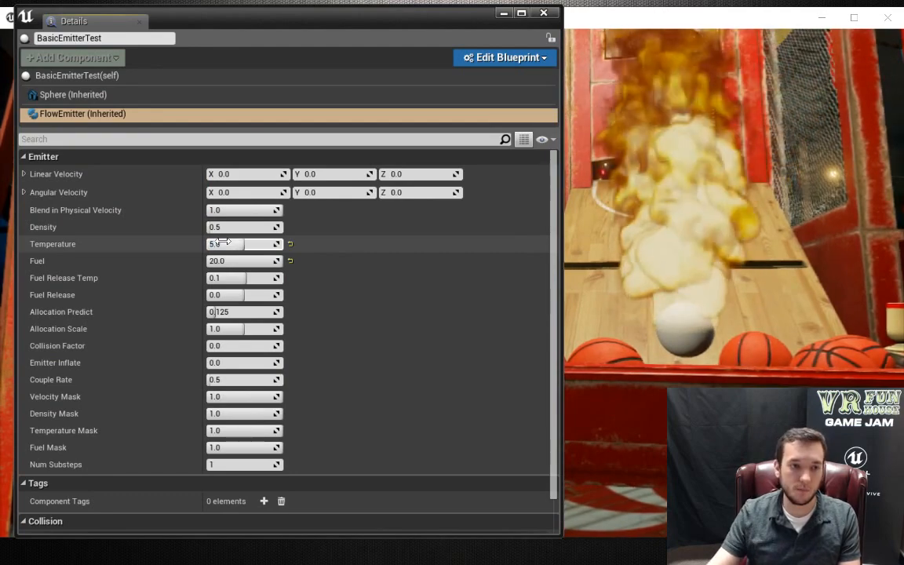
pyautogui.click(223, 243)
pyautogui.write('0.')
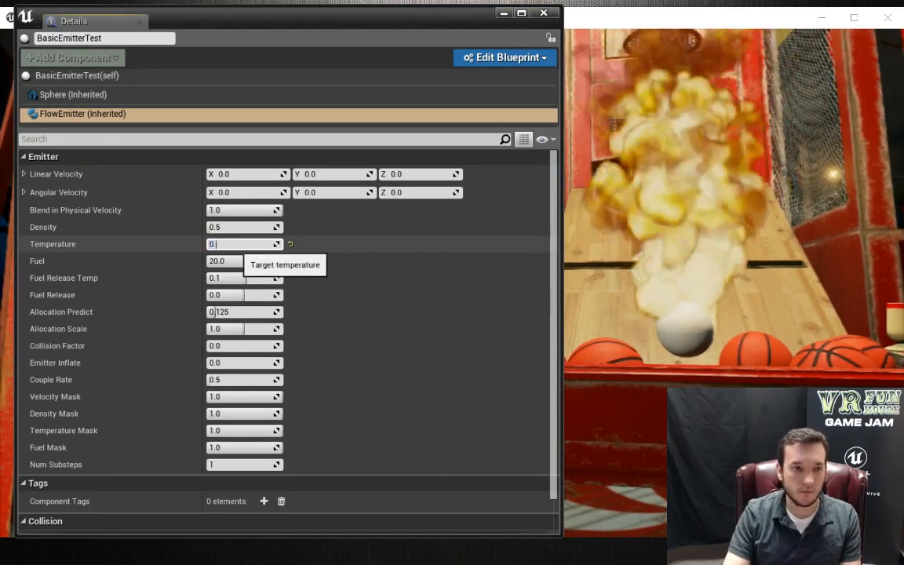
pyautogui.write('2')
pyautogui.press('Return')
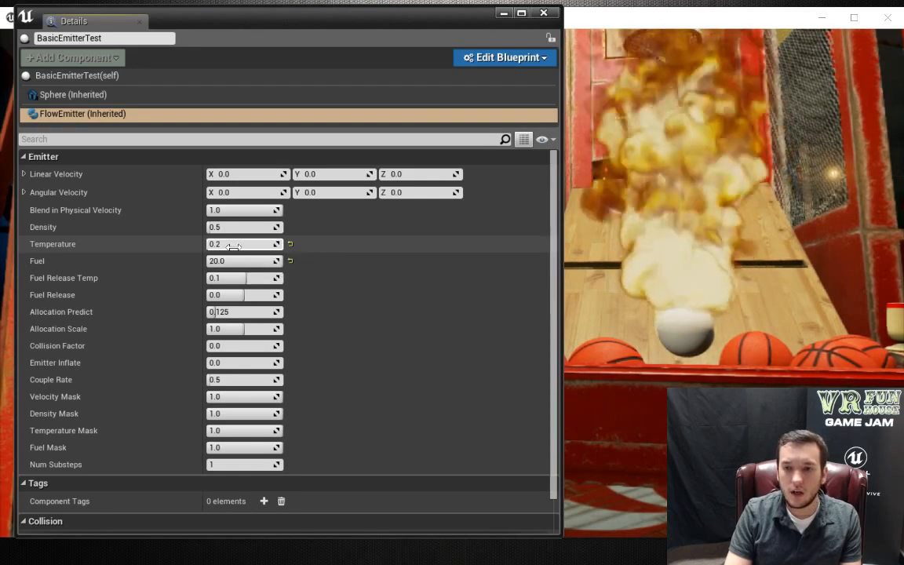
pyautogui.click(232, 246)
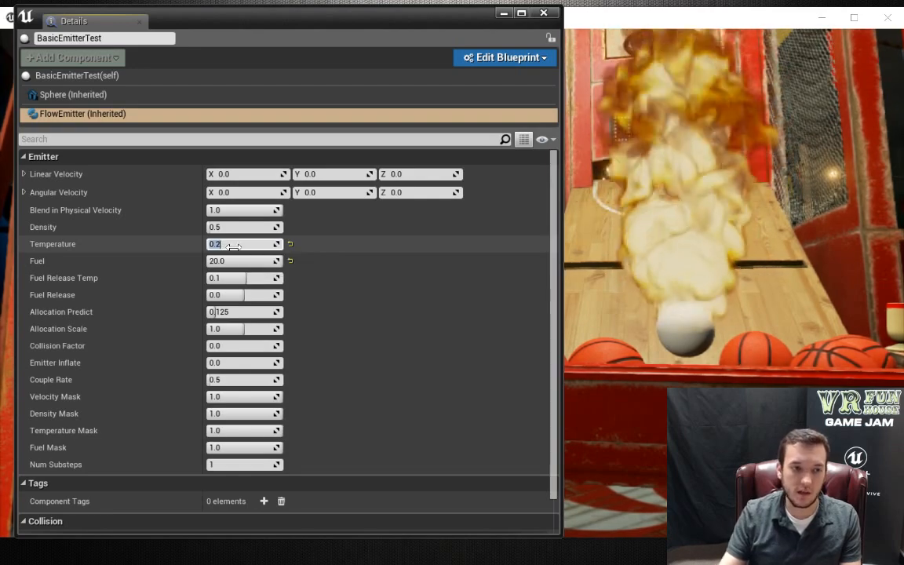
pyautogui.write('50')
pyautogui.press('Return')
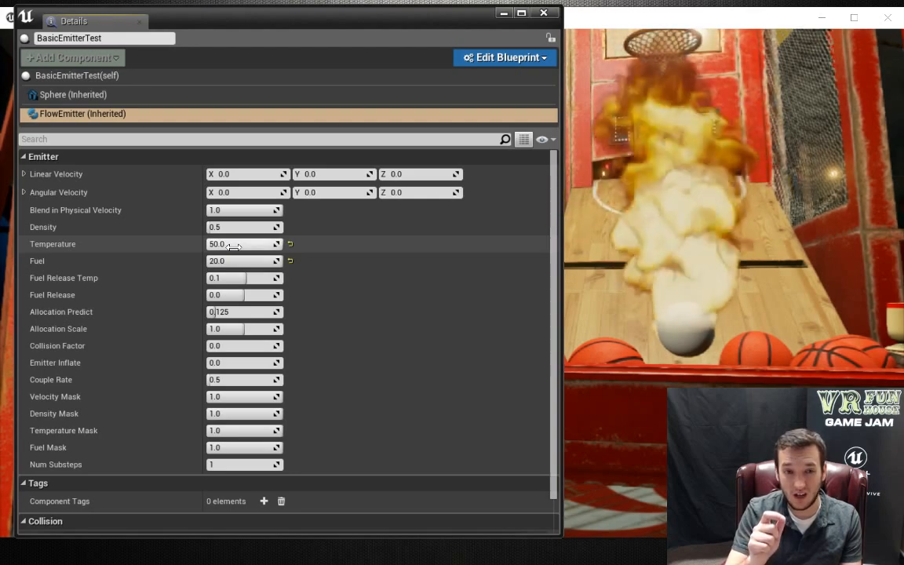
pyautogui.click(233, 247)
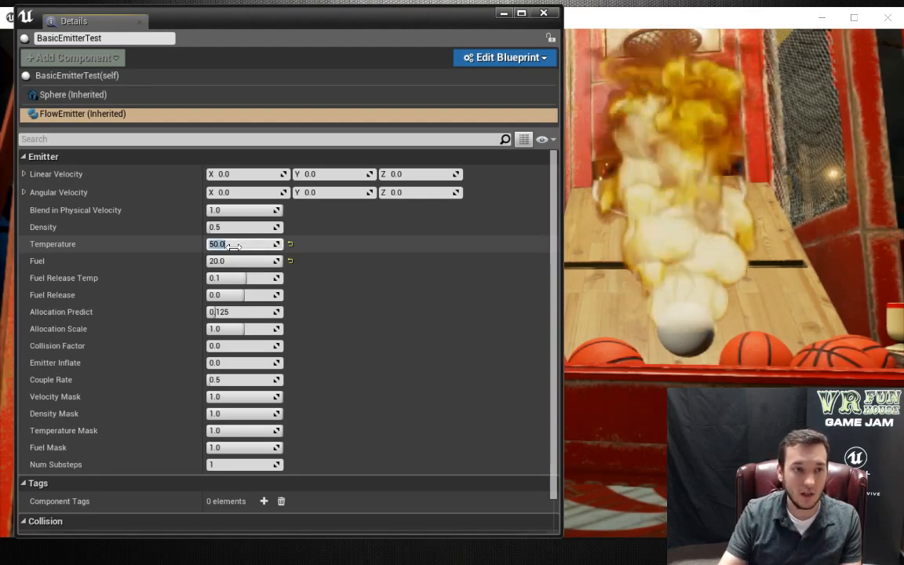
pyautogui.write('5')
pyautogui.press('Return')
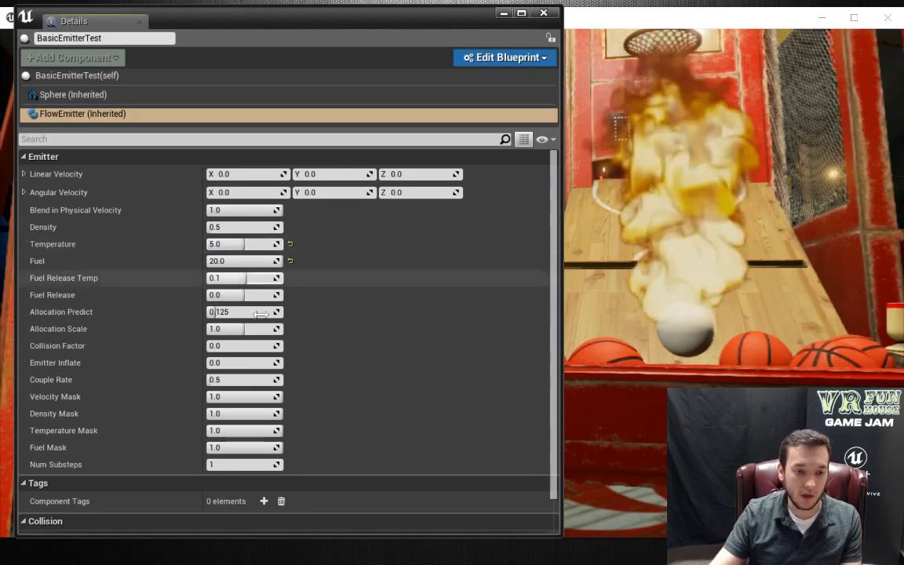
# End the game preview, move the floating Details window out of the way, and maximize the main level editor.
pyautogui.click(635, 19)
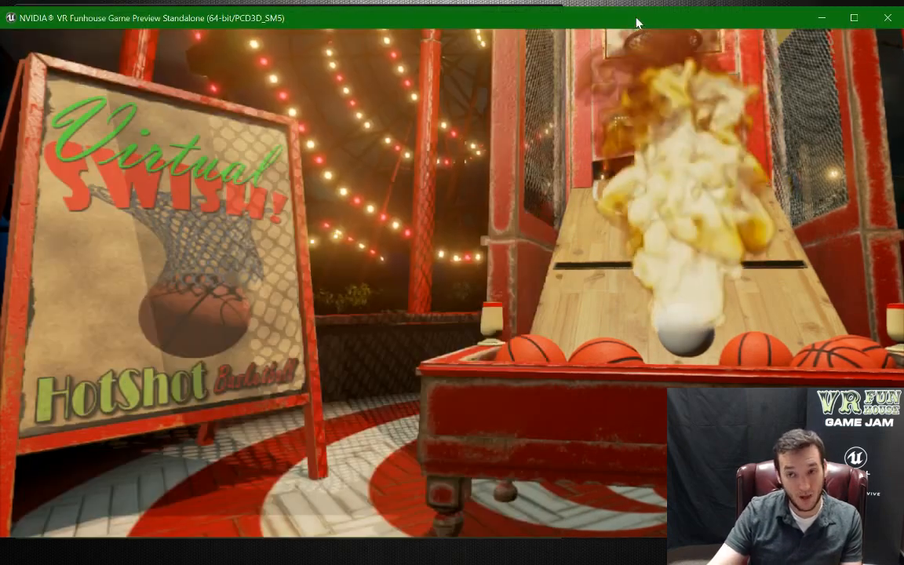
pyautogui.press('Escape')
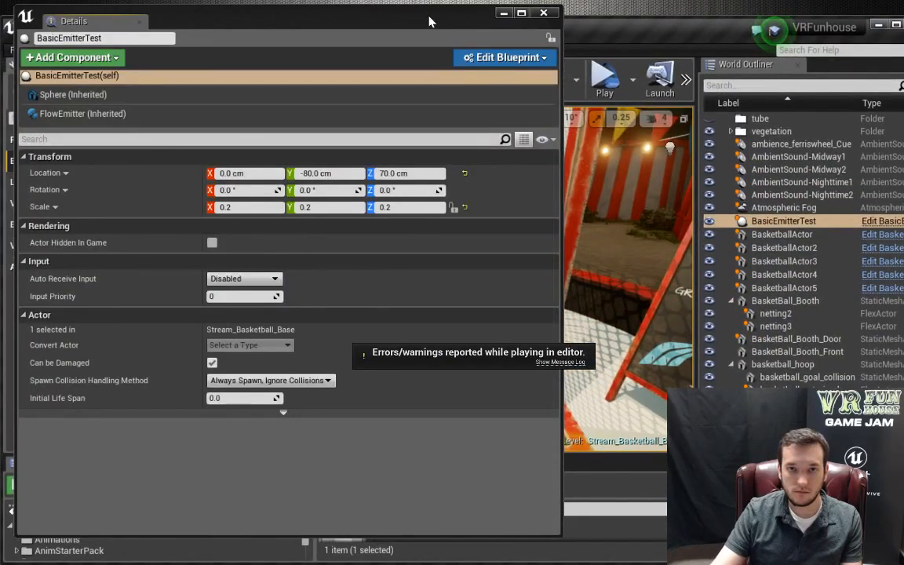
pyautogui.moveTo(429, 17); pyautogui.dragTo(903, 106)
pyautogui.doubleClick(580, 26)
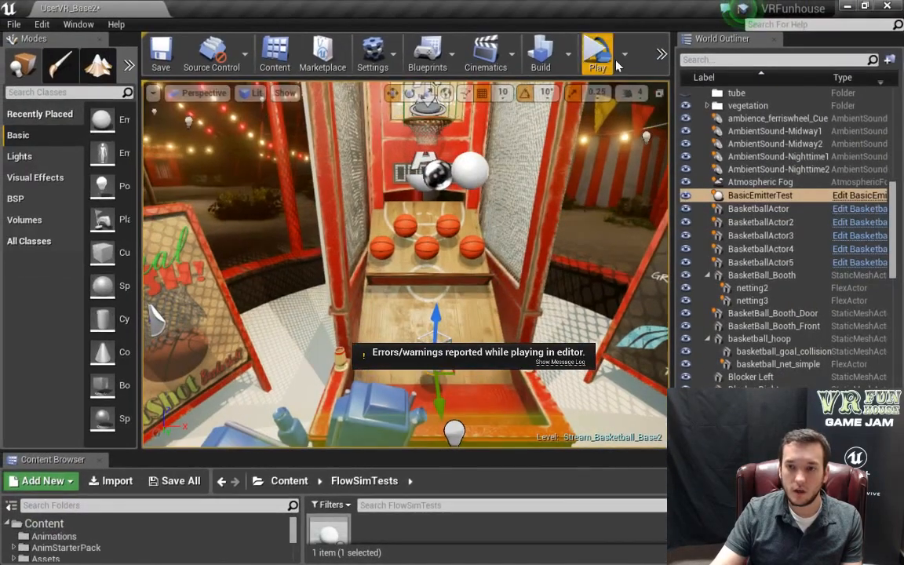
# Select FlowGridActor1, enlarge the Content Browser, and locate the actor's Fireball_Grid_1 flow grid asset in it.
pyautogui.click(429, 335)
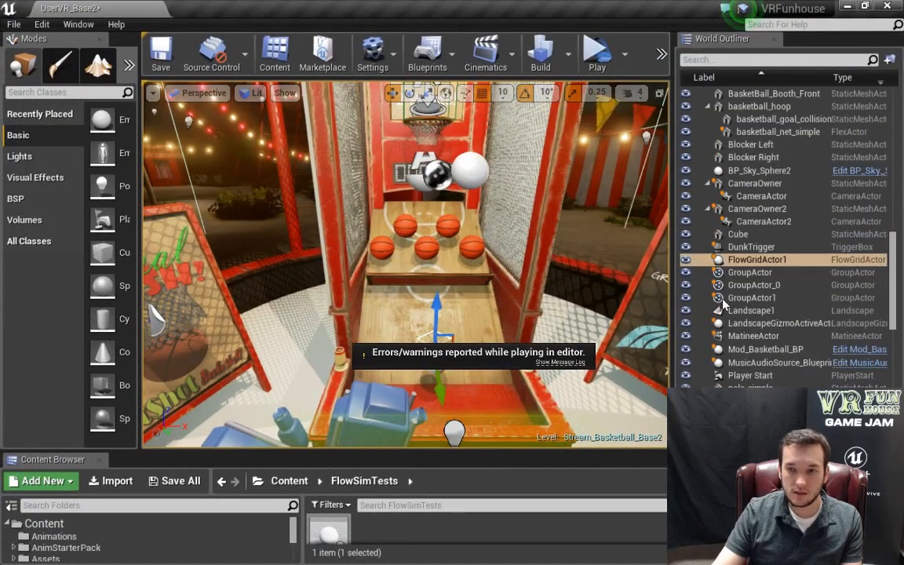
pyautogui.rightClick(731, 262)
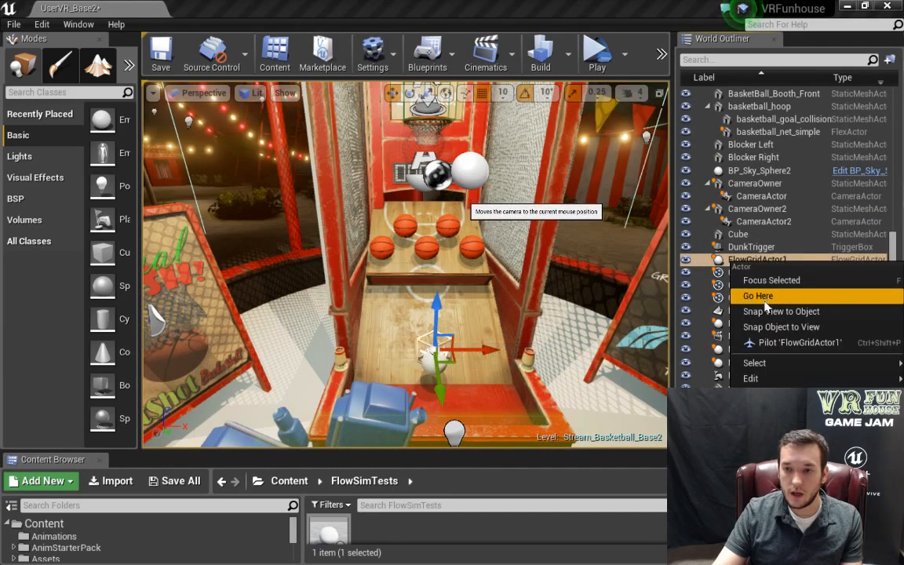
pyautogui.moveTo(549, 451); pyautogui.dragTo(558, 201)
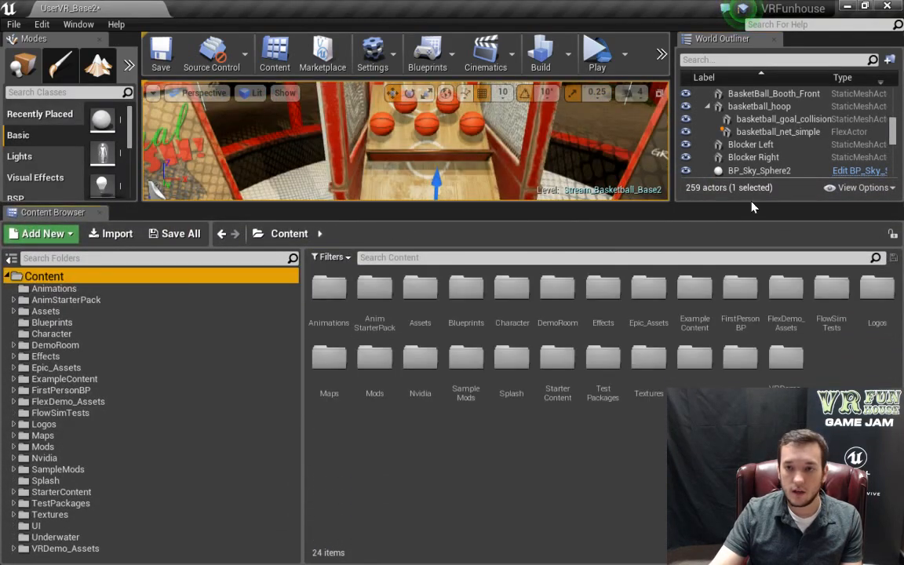
pyautogui.moveTo(746, 206); pyautogui.dragTo(752, 326)
pyautogui.click(755, 262)
pyautogui.moveTo(903, 118); pyautogui.dragTo(488, 49)
pyautogui.click(539, 271)
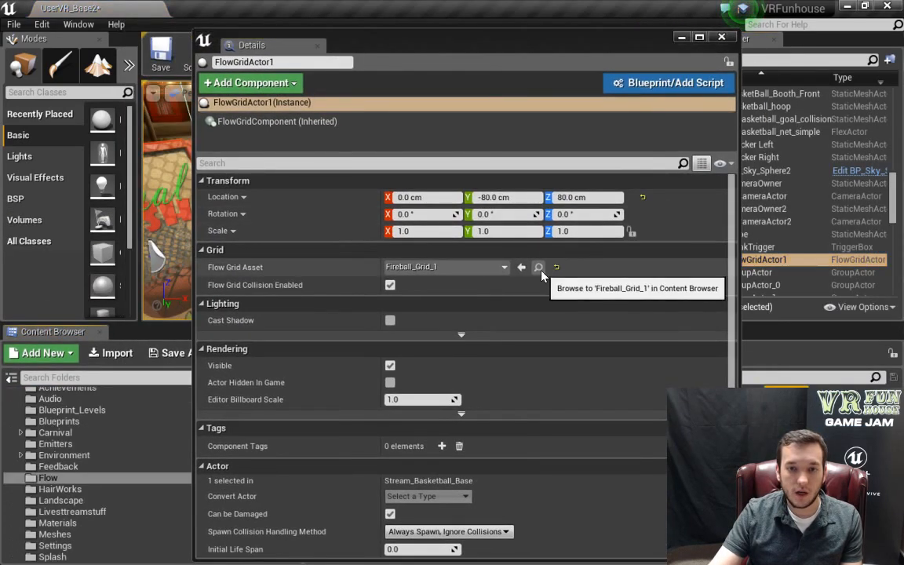
pyautogui.click(722, 39)
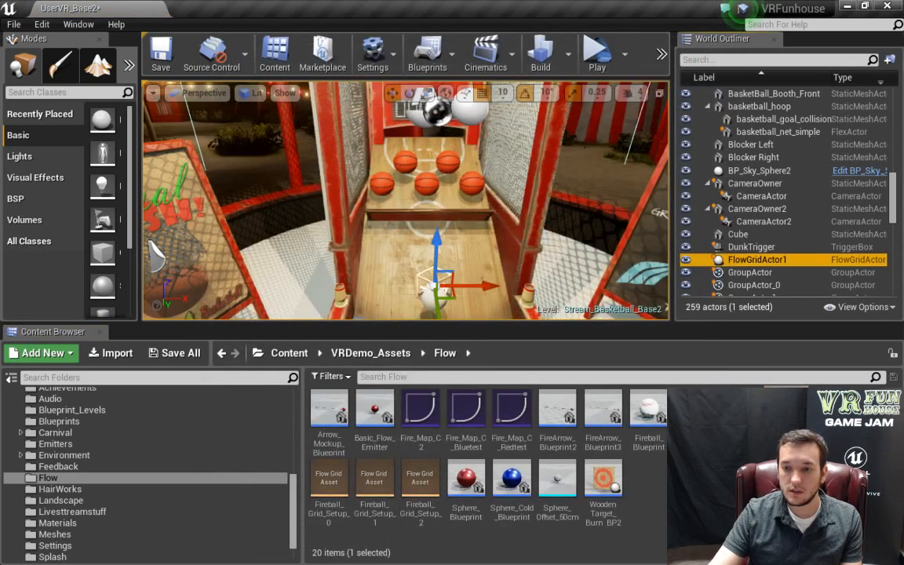
# Open the Fireball_Grid_1 asset, examine its settings down to the Rendering section with the Color Map, and close it.
pyautogui.doubleClick(785, 408)
pyautogui.scroll(-5, 451, 359)
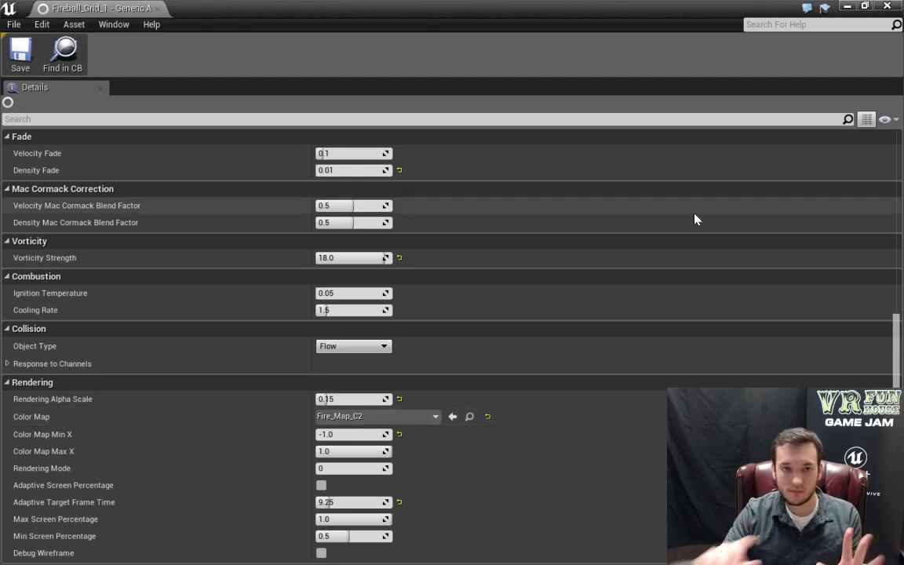
pyautogui.click(899, 6)
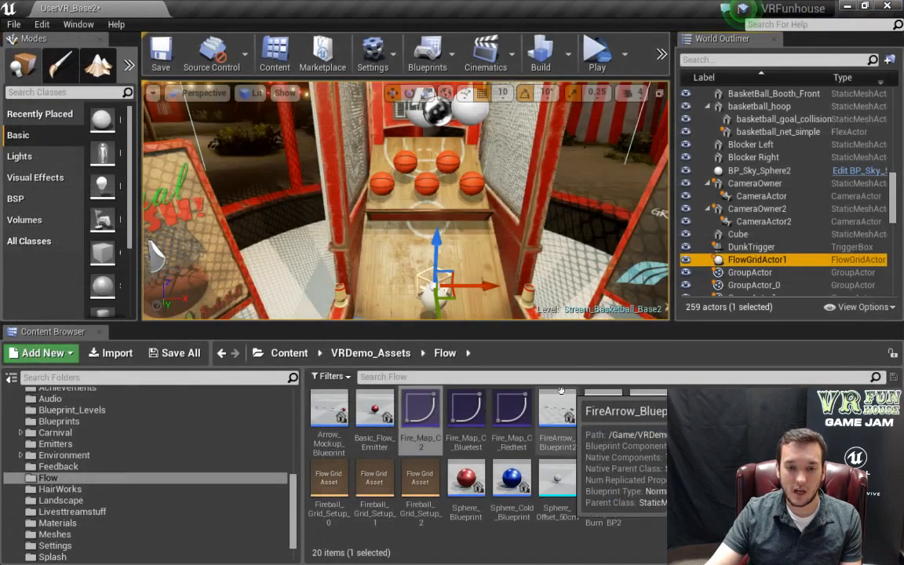
# Open the Fire_Map_C2 color curve, zoom out to show all its keys, and float its window clear of the level editor's playback controls.
pyautogui.doubleClick(422, 407)
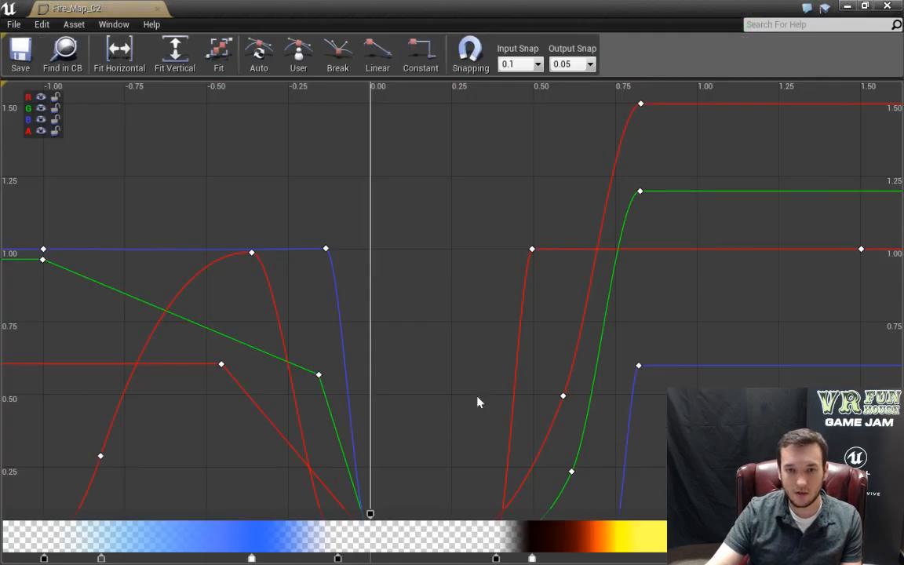
pyautogui.scroll(-6, 439, 157)
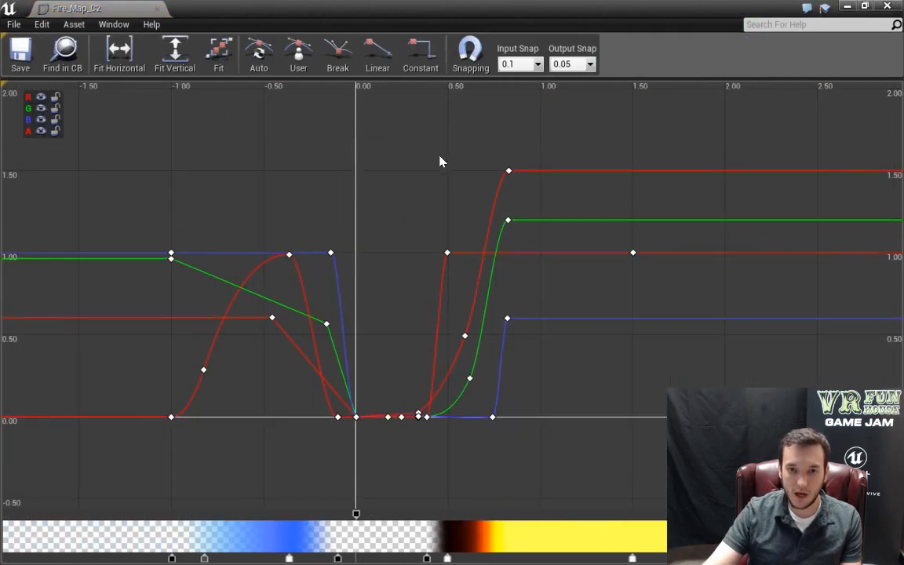
pyautogui.scroll(-3, 418, 166)
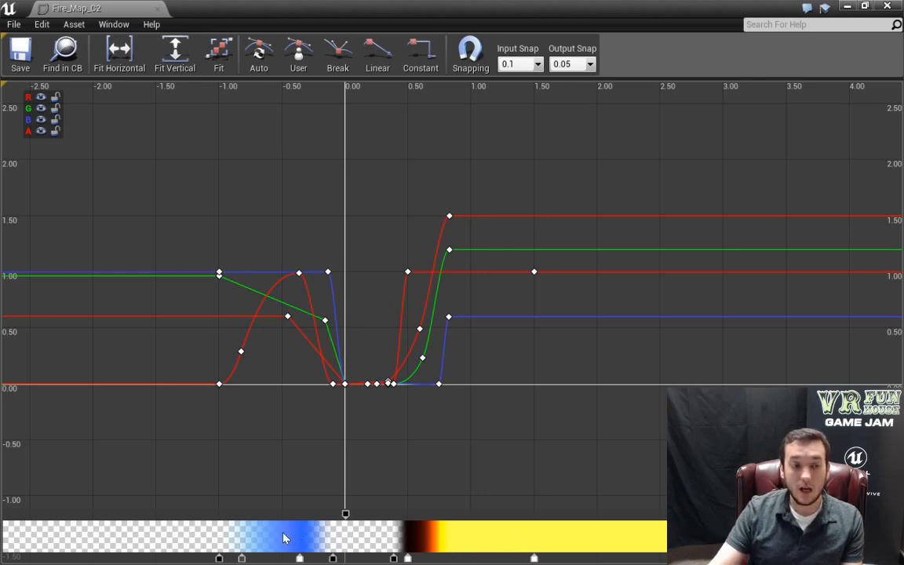
pyautogui.moveTo(107, 4); pyautogui.dragTo(196, 154)
pyautogui.click(214, 8)
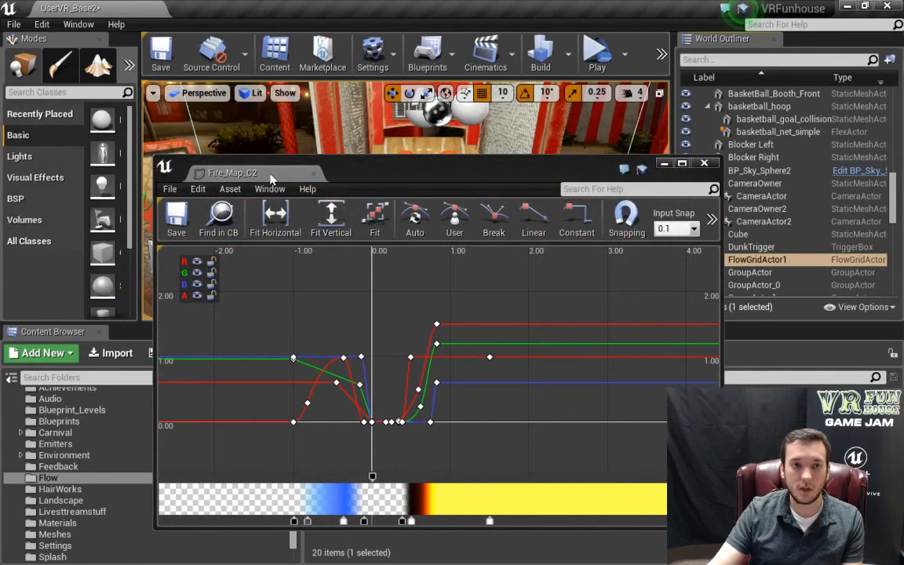
pyautogui.moveTo(439, 181); pyautogui.dragTo(392, 222)
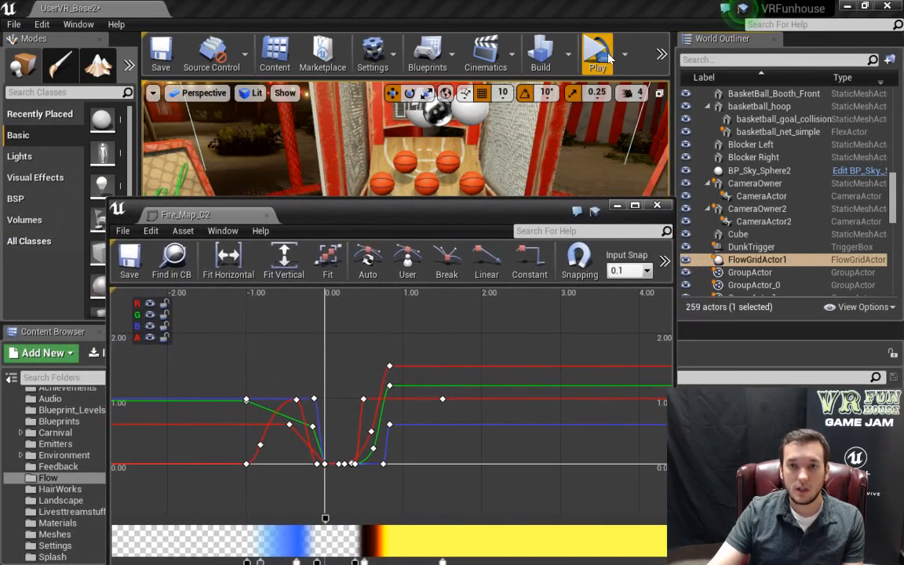
# Start the game preview and place the Fire_Map_C2 curve window over it so that the flame stays visible beside the curve.
pyautogui.click(598, 54)
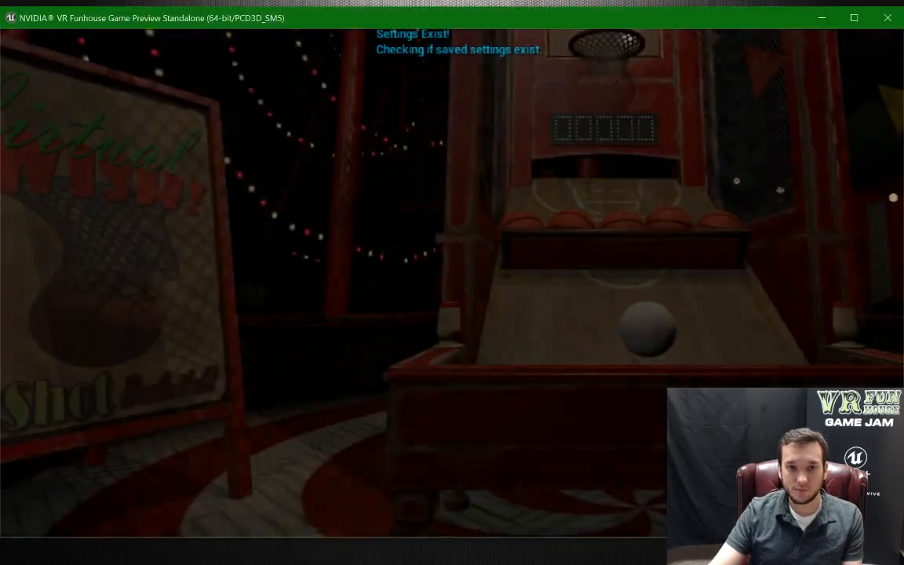
pyautogui.hotkey('alt', 'Tab')
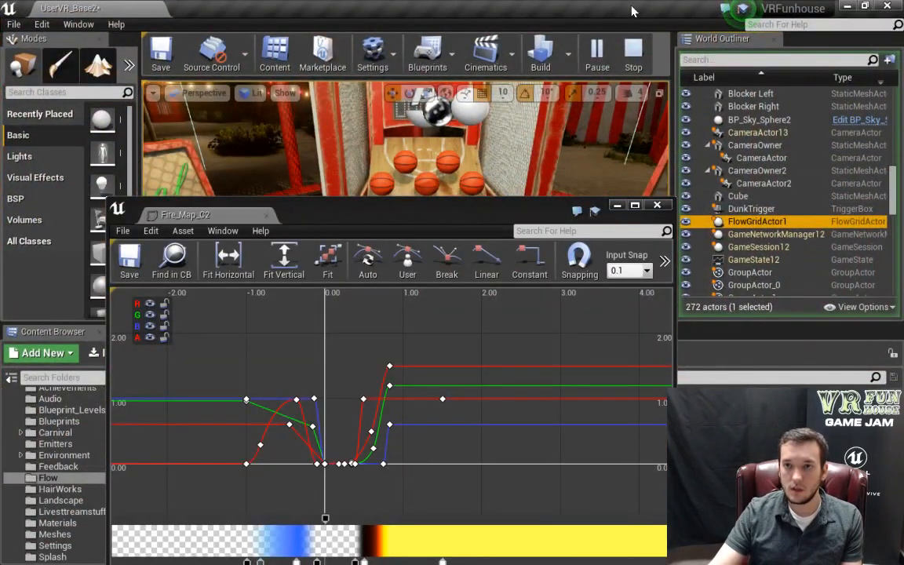
pyautogui.hotkey('alt', 'Tab')
pyautogui.moveTo(444, 207); pyautogui.dragTo(282, 106)
pyautogui.moveTo(169, 102); pyautogui.dragTo(227, 72)
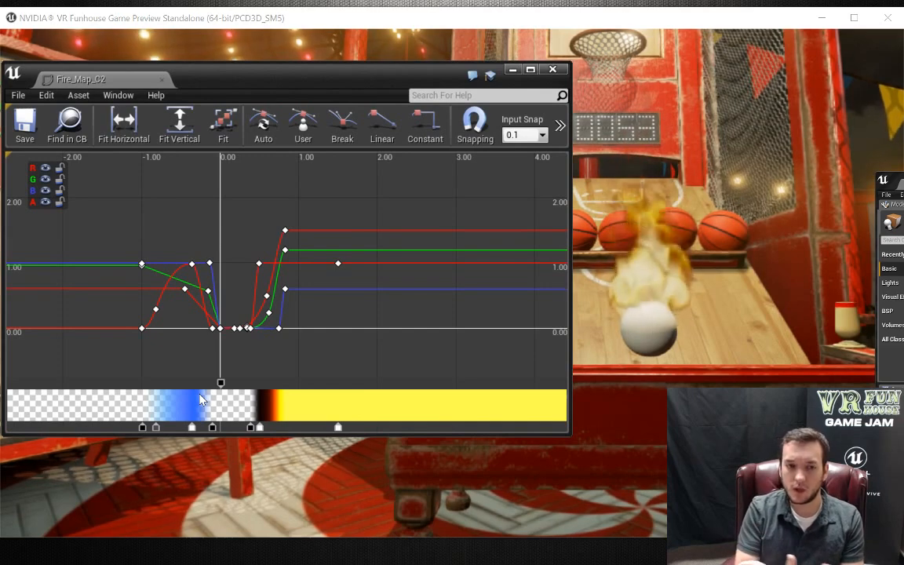
# Hide the red, green and blue curves of Fire_Map_C2 and shift the alpha key near 0.5 slightly later in time.
pyautogui.click(45, 167)
pyautogui.click(44, 178)
pyautogui.click(45, 190)
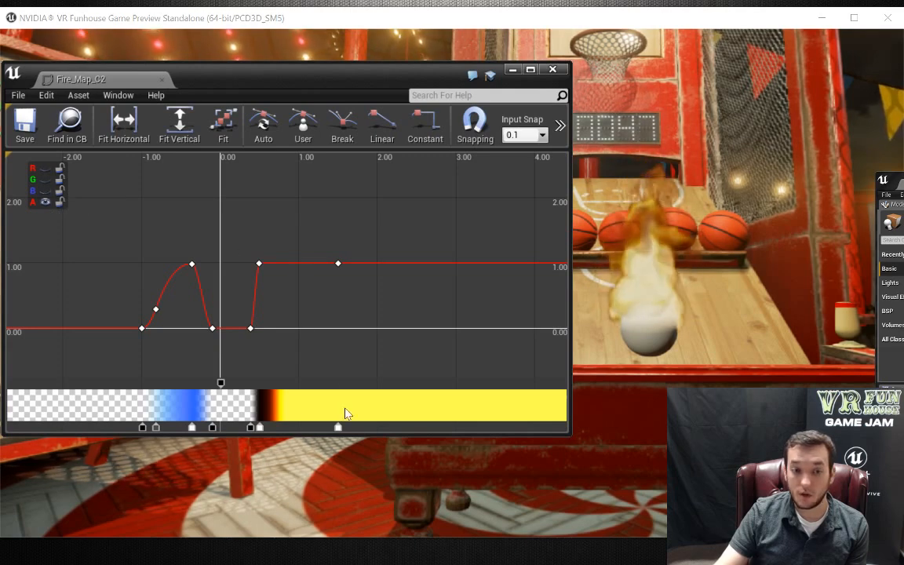
pyautogui.moveTo(260, 427); pyautogui.dragTo(270, 428)
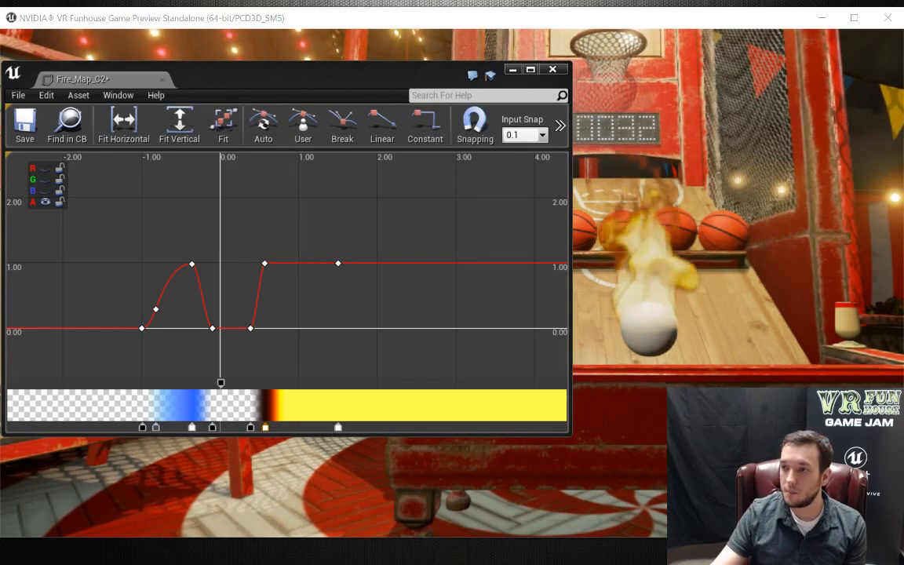
# Select the FlowEmitter component of BasicEmitterTest and try Fuel values of 50 and 30.
pyautogui.hotkey('alt', 'Tab')
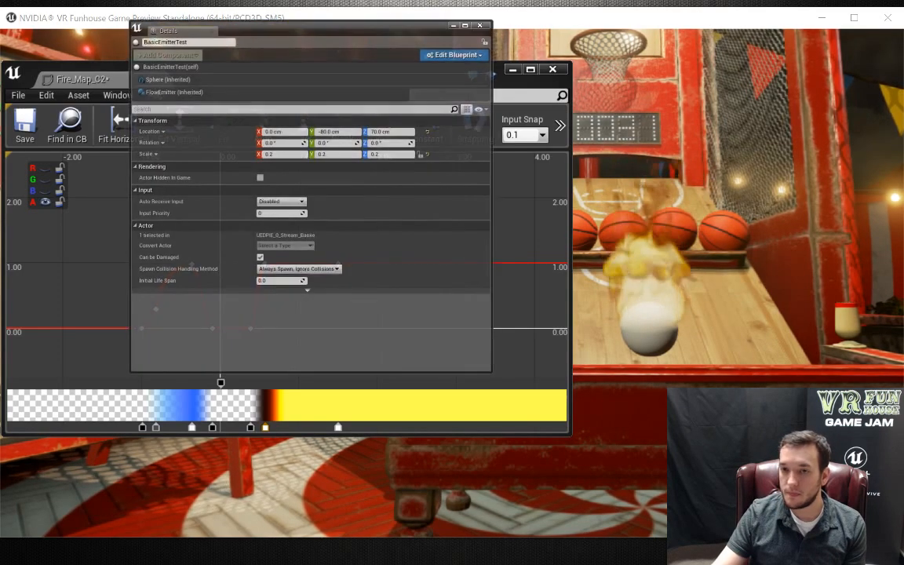
pyautogui.click(197, 92)
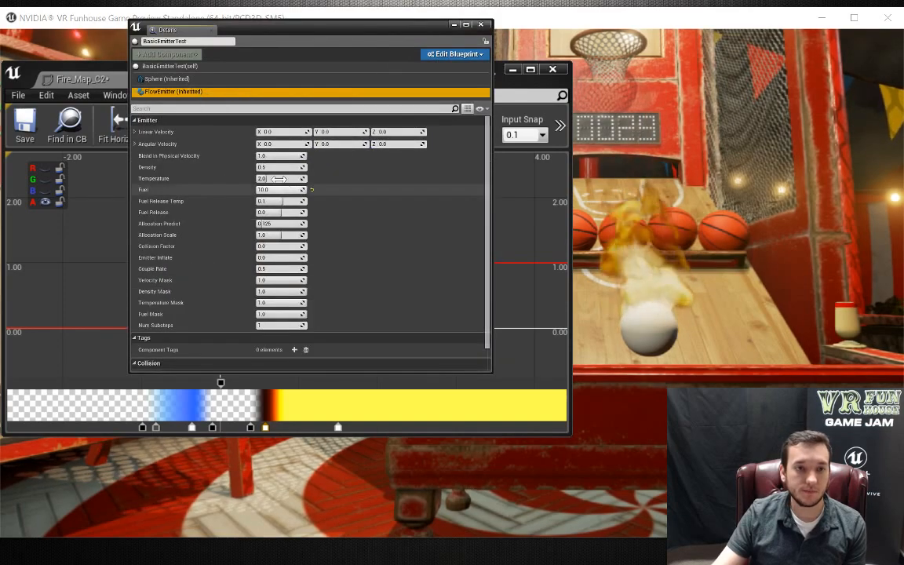
pyautogui.write('50')
pyautogui.press('Return')
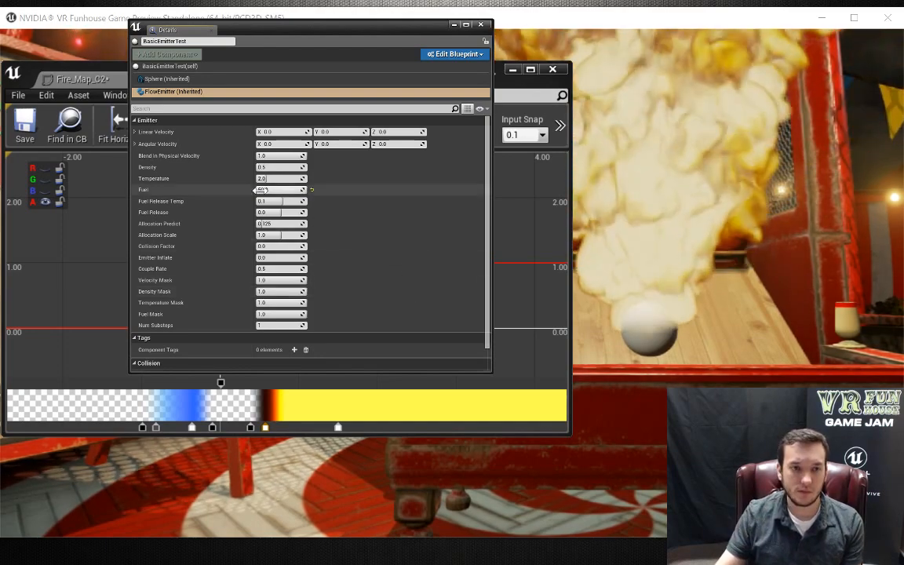
pyautogui.click(273, 190)
pyautogui.write('30')
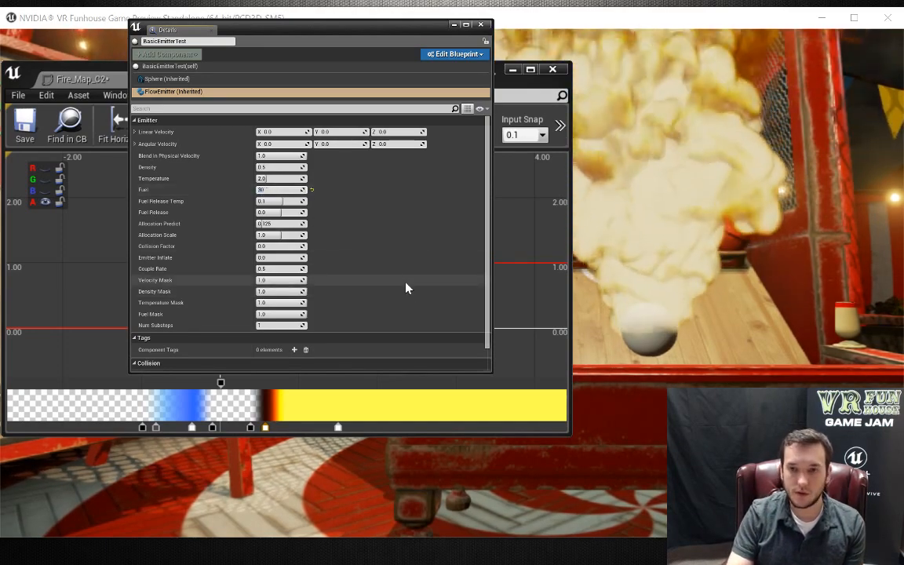
pyautogui.press('Return')
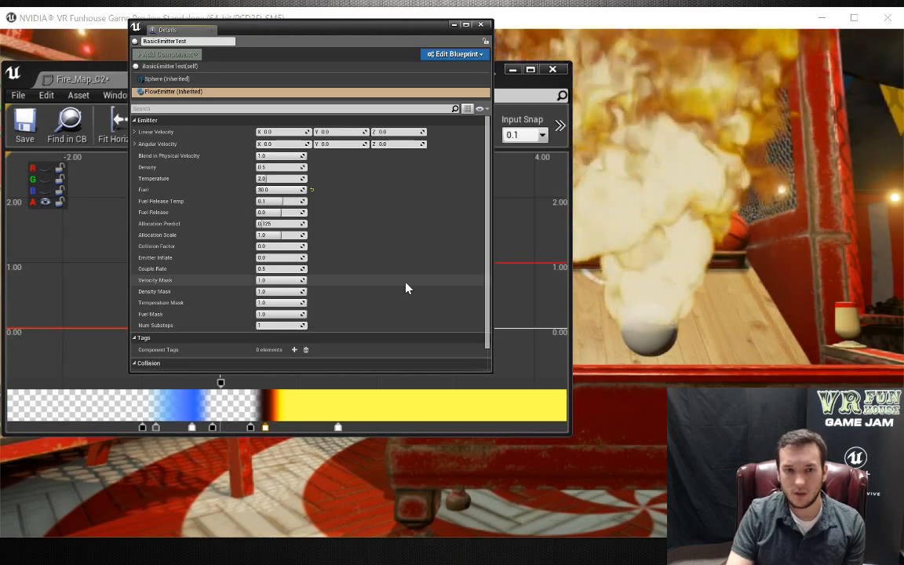
# Try Fuel values of 25 and 15 on the FlowEmitter, set Fuel to 20, and close the floating Details window.
pyautogui.click(279, 190)
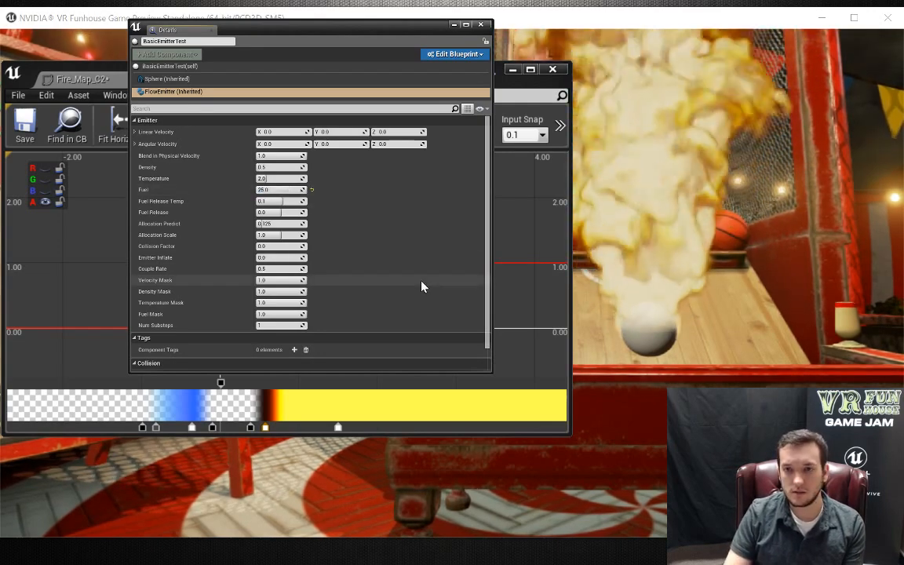
pyautogui.click(276, 189)
pyautogui.write('15')
pyautogui.press('Return')
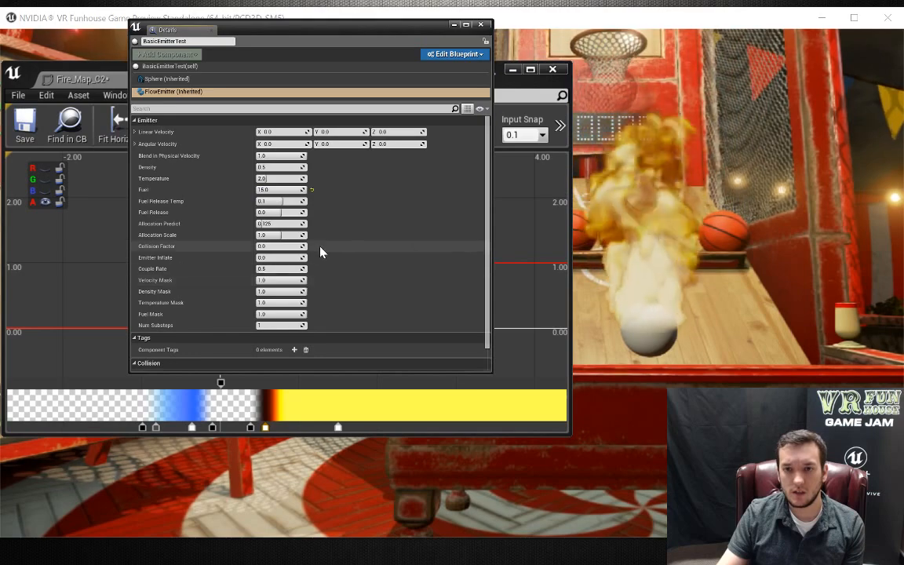
pyautogui.click(262, 189)
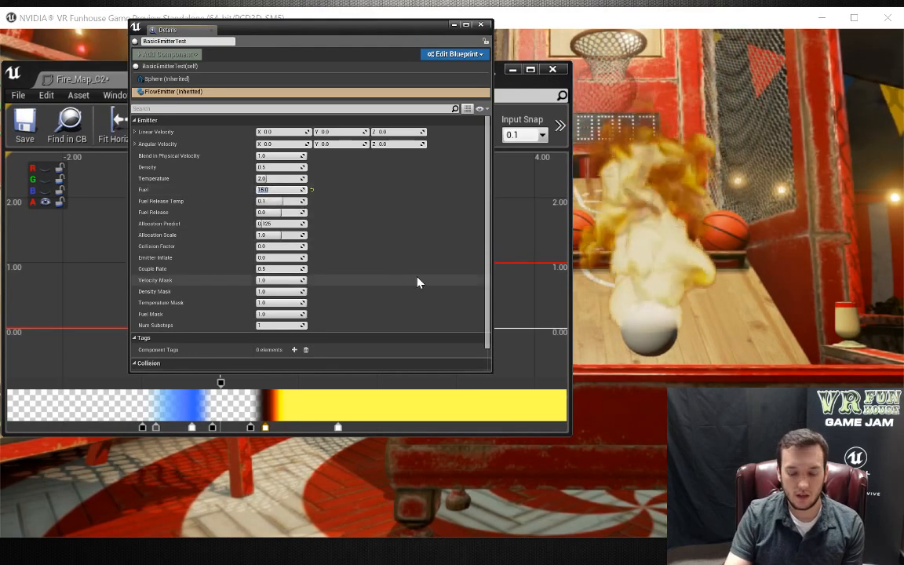
pyautogui.write('20')
pyautogui.press('Return')
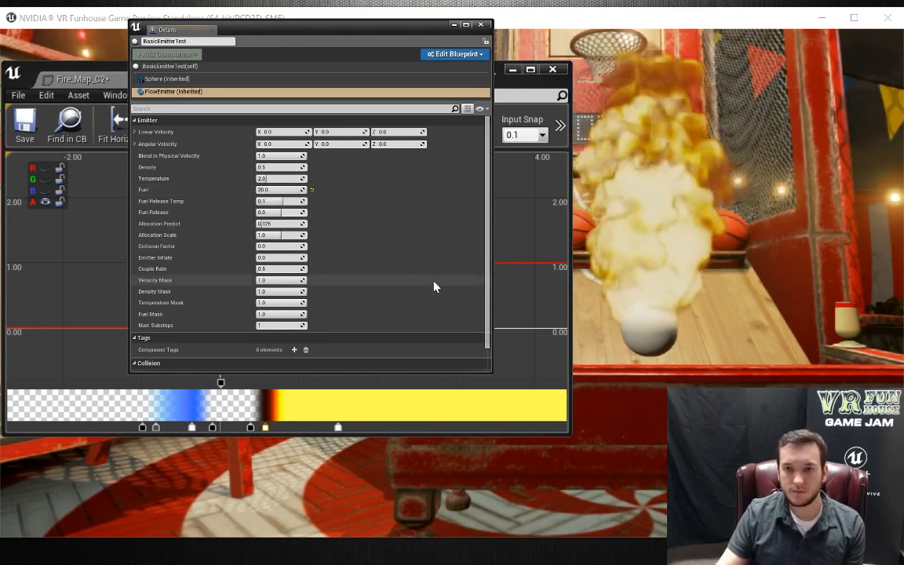
pyautogui.click(480, 25)
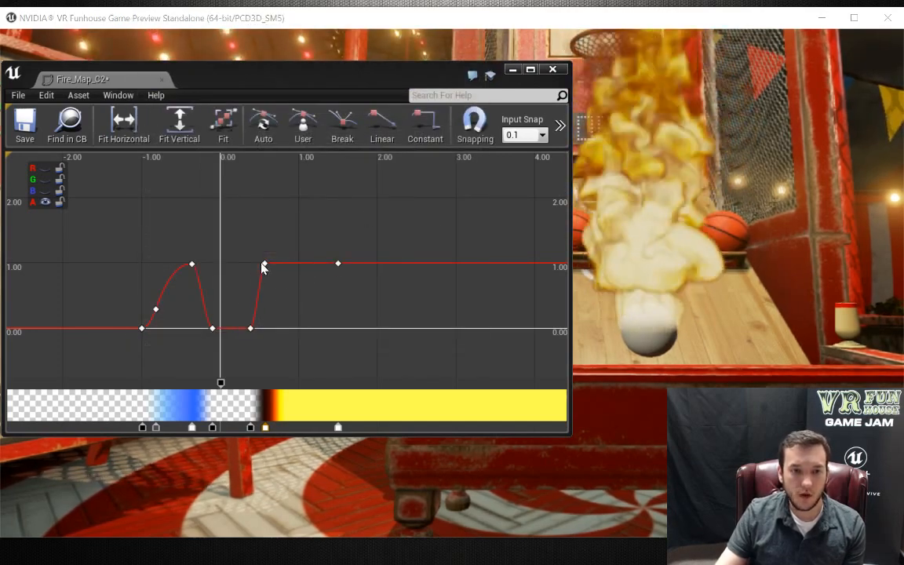
# Move the first full-alpha key on the positive side of the curve to about time 1.18 and value 0.37.
pyautogui.moveTo(267, 267)
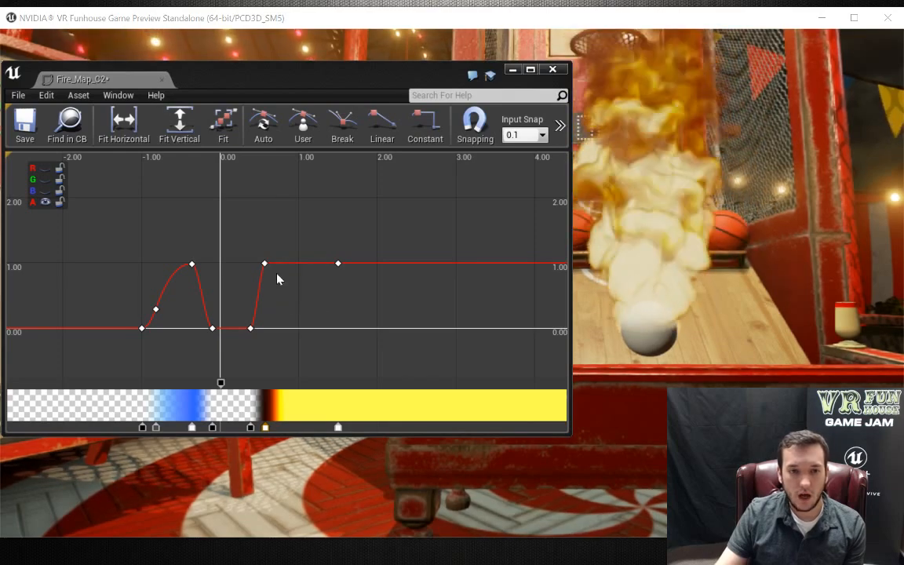
pyautogui.scroll(1, 355, 290)
pyautogui.scroll(1, 356, 290)
pyautogui.scroll(1, 355, 298)
pyautogui.moveTo(354, 298); pyautogui.dragTo(335, 308, button='right')
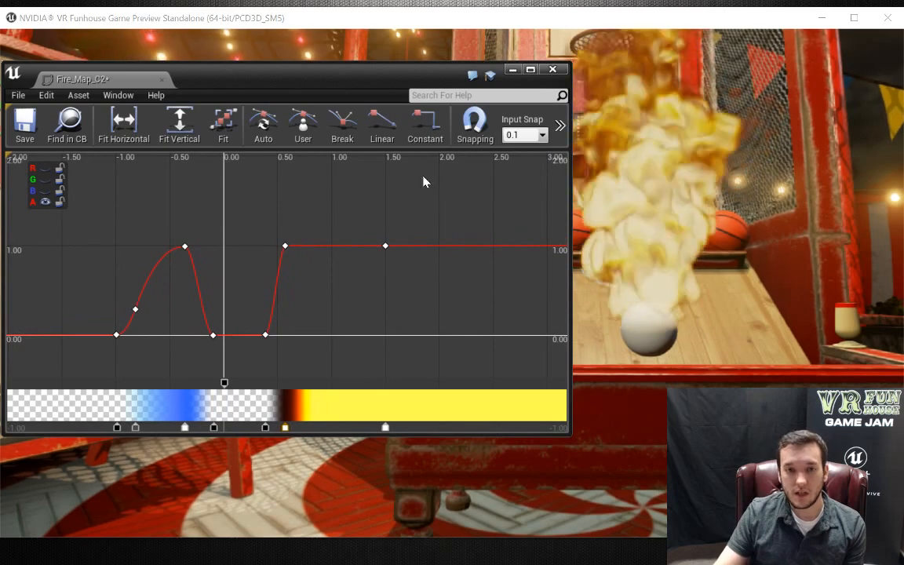
pyautogui.moveTo(284, 247); pyautogui.dragTo(351, 302)
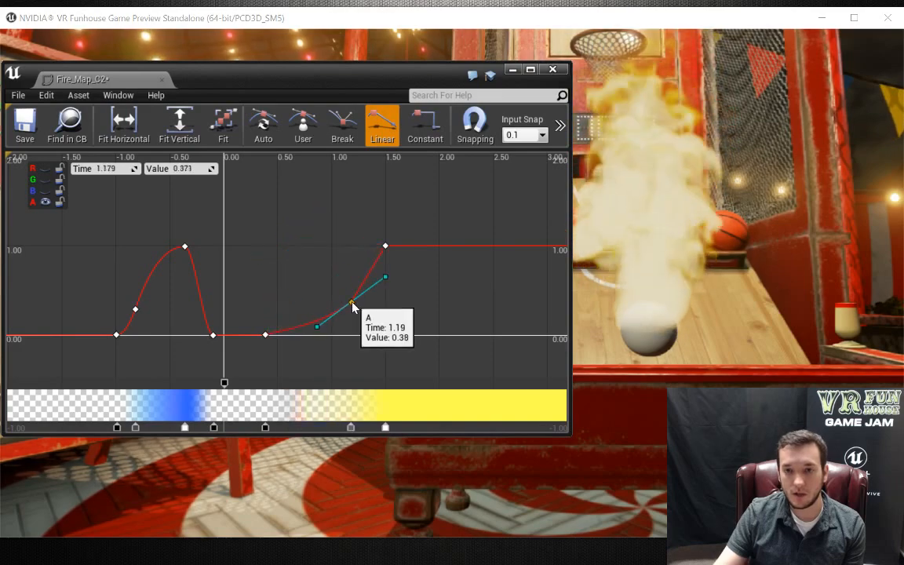
# Lower the last alpha key to near zero, then adjust the preceding key's tangent and move it to about time 1.32, value 0.78.
pyautogui.moveTo(385, 249); pyautogui.dragTo(460, 330)
pyautogui.moveTo(350, 303)
pyautogui.mouseDown()
pyautogui.moveTo(357, 334)
pyautogui.moveTo(357, 321)
pyautogui.mouseUp()
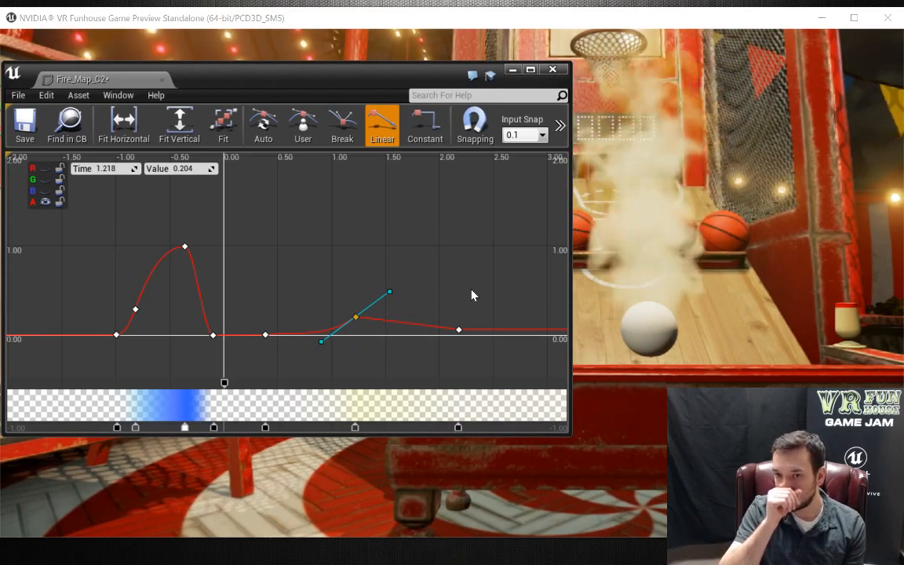
pyautogui.moveTo(391, 292); pyautogui.dragTo(397, 312)
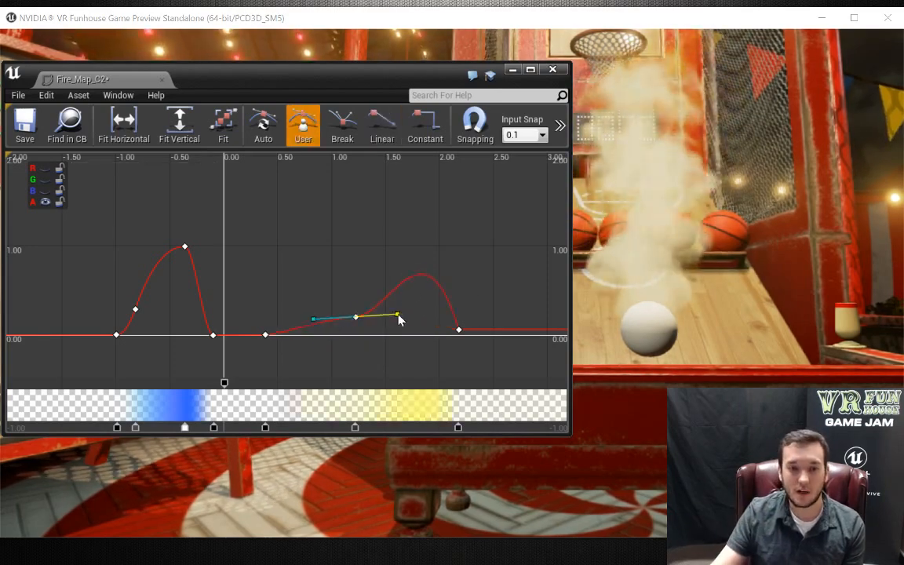
pyautogui.moveTo(356, 317); pyautogui.dragTo(367, 267)
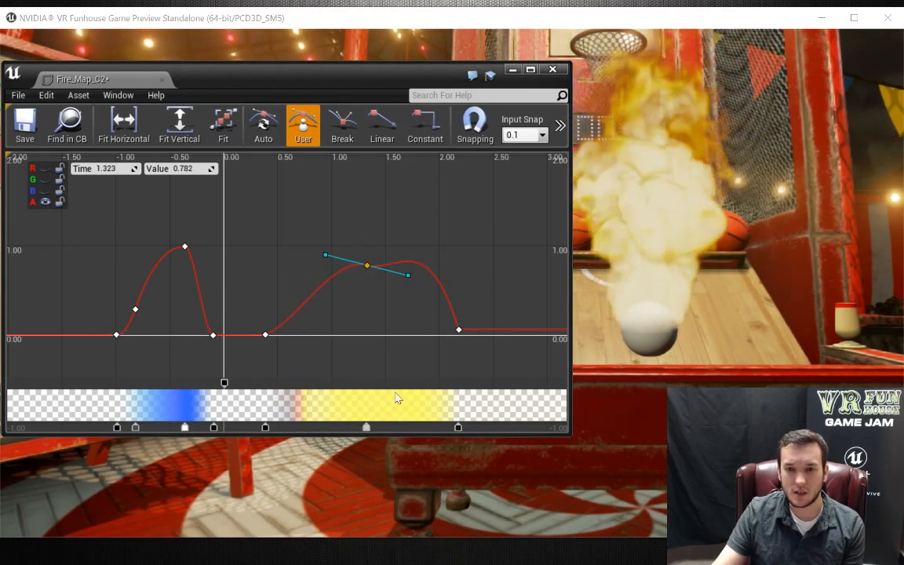
# Hide the alpha curve and show the red, green and blue curves of Fire_Map_C2.
pyautogui.click(45, 202)
pyautogui.click(45, 190)
pyautogui.click(45, 179)
pyautogui.click(45, 167)
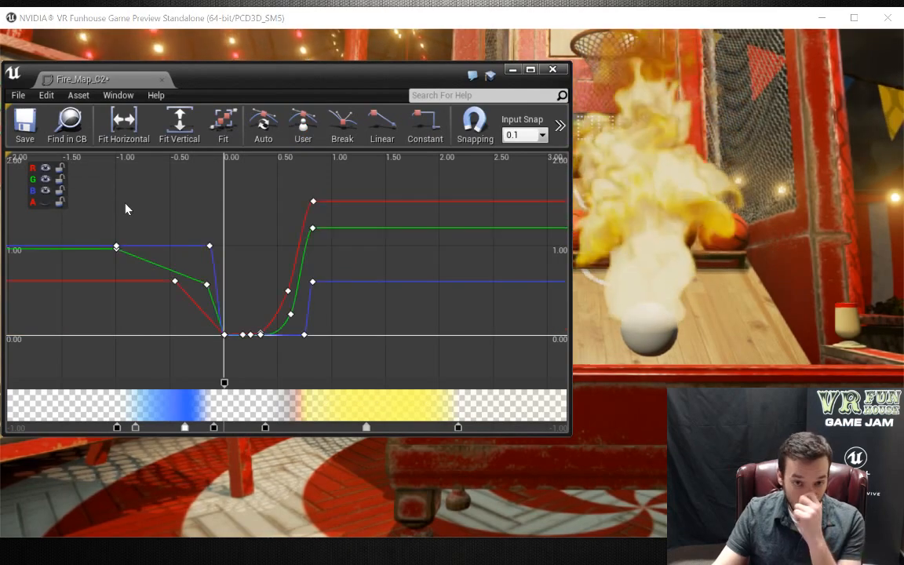
# Lower the last red key to near zero and the last blue key to about 0.08 to turn the flame green.
pyautogui.moveTo(315, 205)
pyautogui.moveTo(314, 205); pyautogui.dragTo(317, 327)
pyautogui.moveTo(313, 282); pyautogui.dragTo(317, 333)
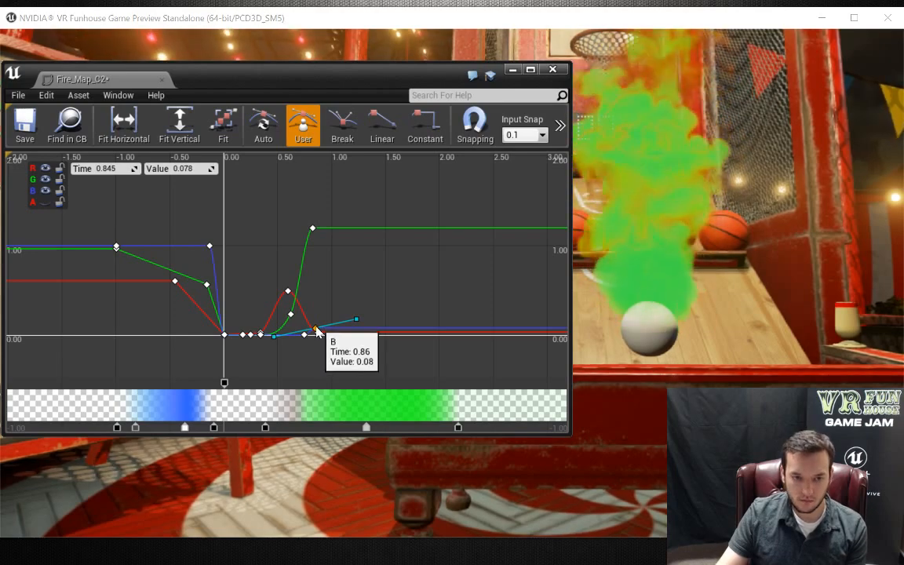
# Move the last color keys: blue to about time 1.88, value 0.41; red to about 1.39, -0.03; green to about 0.98, 1.24.
pyautogui.moveTo(317, 331); pyautogui.dragTo(397, 261)
pyautogui.moveTo(317, 333); pyautogui.dragTo(378, 335)
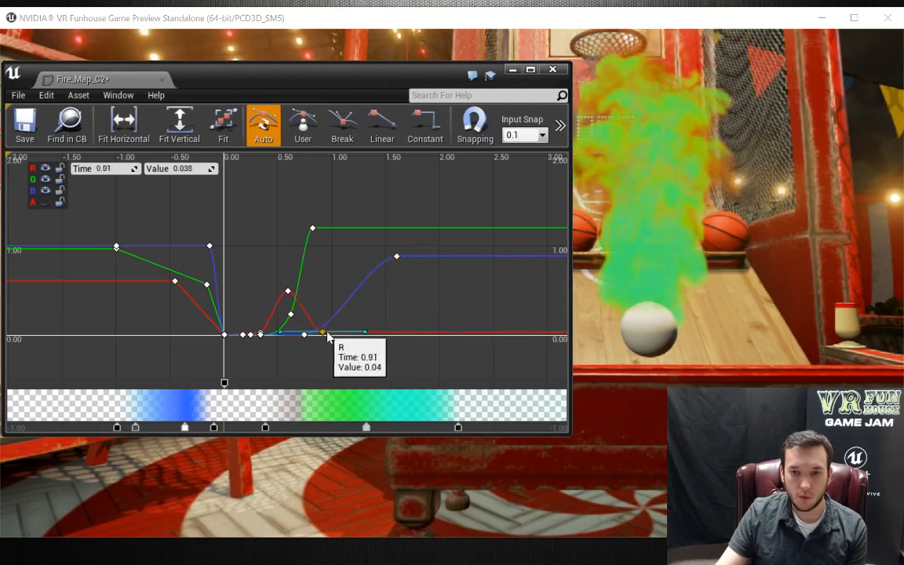
pyautogui.moveTo(396, 257); pyautogui.dragTo(426, 269)
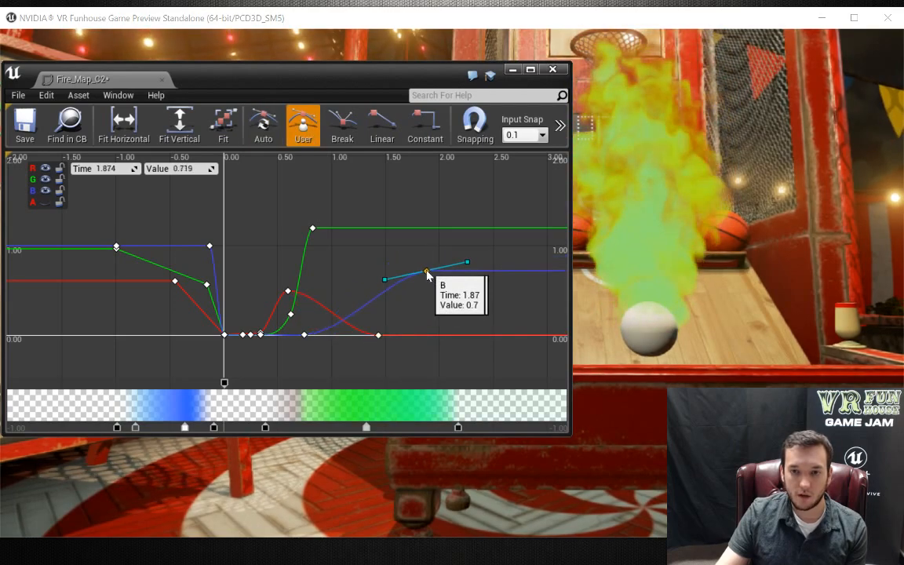
pyautogui.moveTo(313, 229); pyautogui.dragTo(320, 205)
pyautogui.moveTo(427, 272); pyautogui.dragTo(427, 301)
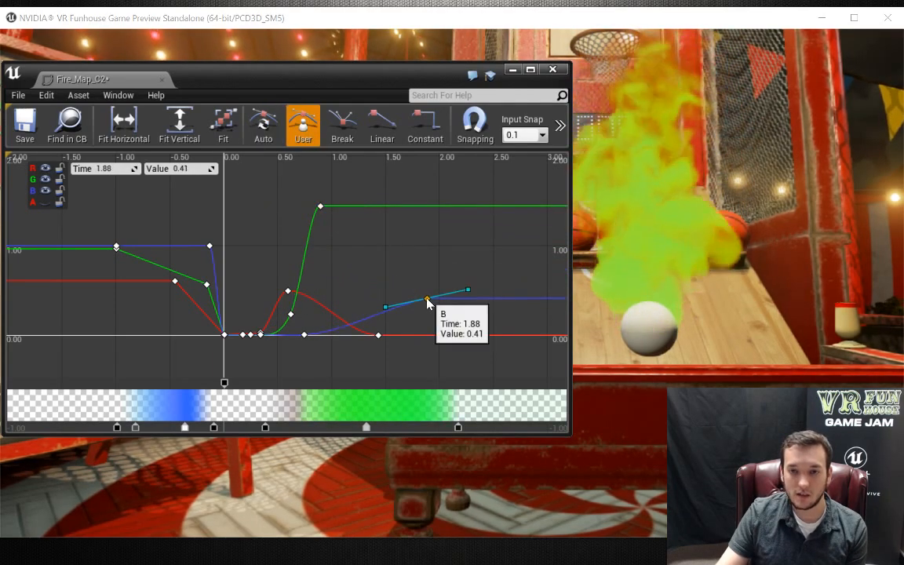
pyautogui.moveTo(378, 336)
pyautogui.mouseDown()
pyautogui.moveTo(375, 262)
pyautogui.moveTo(374, 339)
pyautogui.mouseUp()
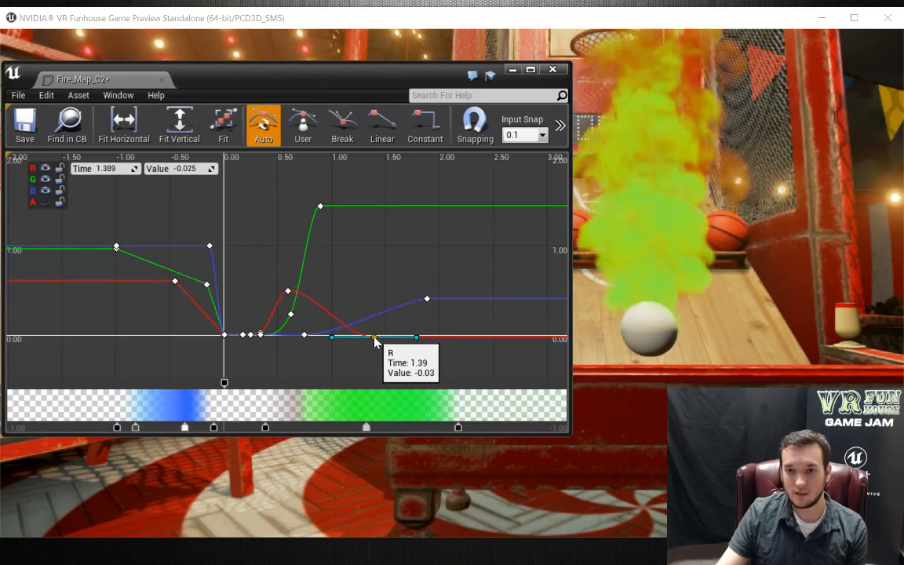
pyautogui.moveTo(322, 207); pyautogui.dragTo(329, 224)
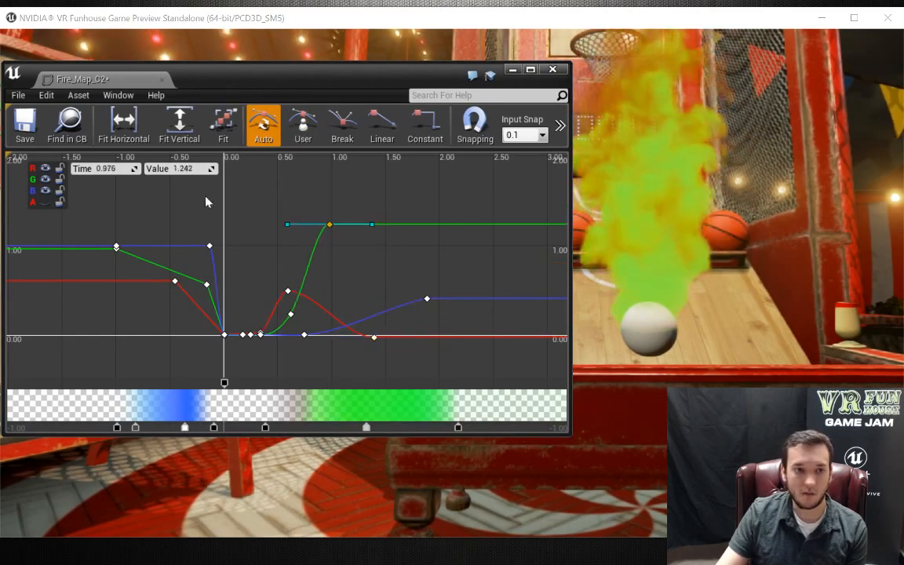
# Show only the alpha curve, move its raised positive-side key to about time 1.02, value 0.06, and close the curve editor.
pyautogui.click(45, 190)
pyautogui.click(45, 179)
pyautogui.click(45, 167)
pyautogui.click(45, 201)
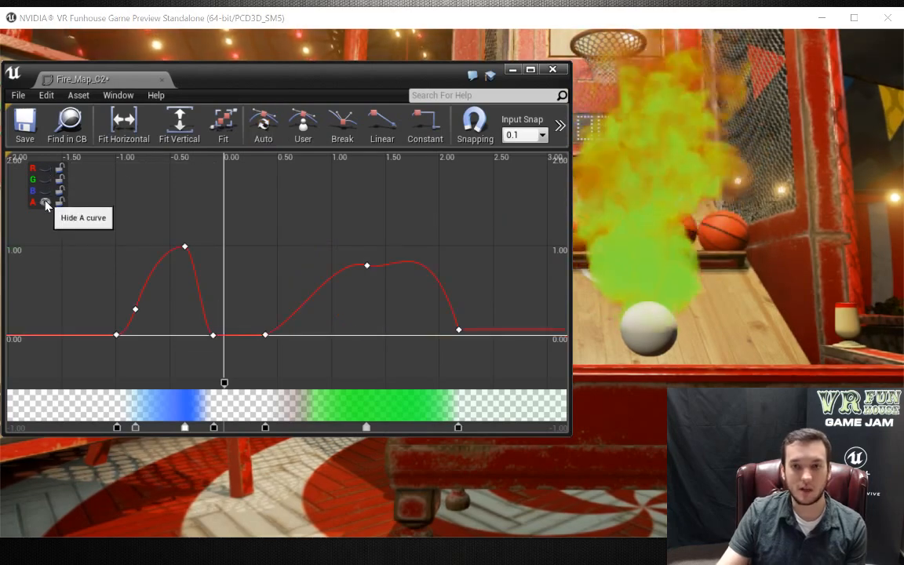
pyautogui.moveTo(367, 266); pyautogui.dragTo(334, 330)
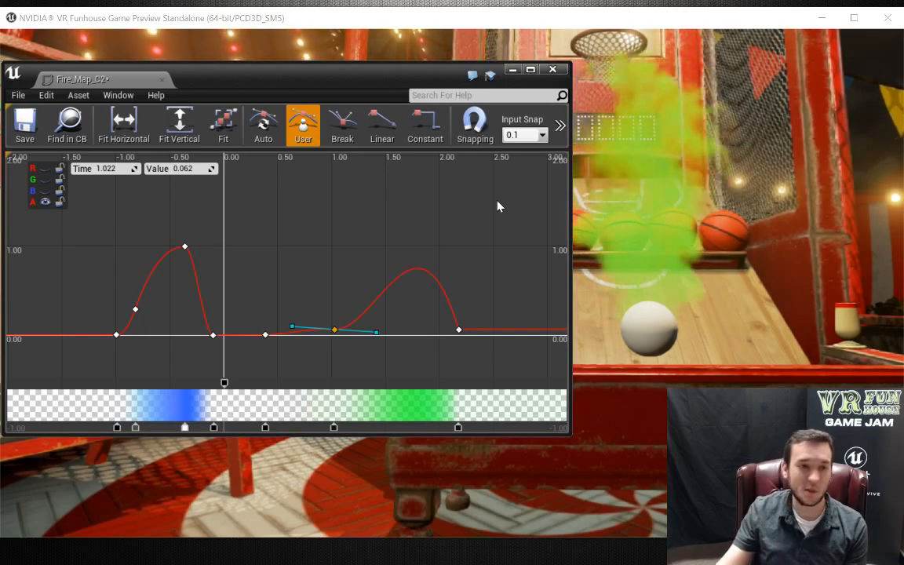
pyautogui.click(553, 70)
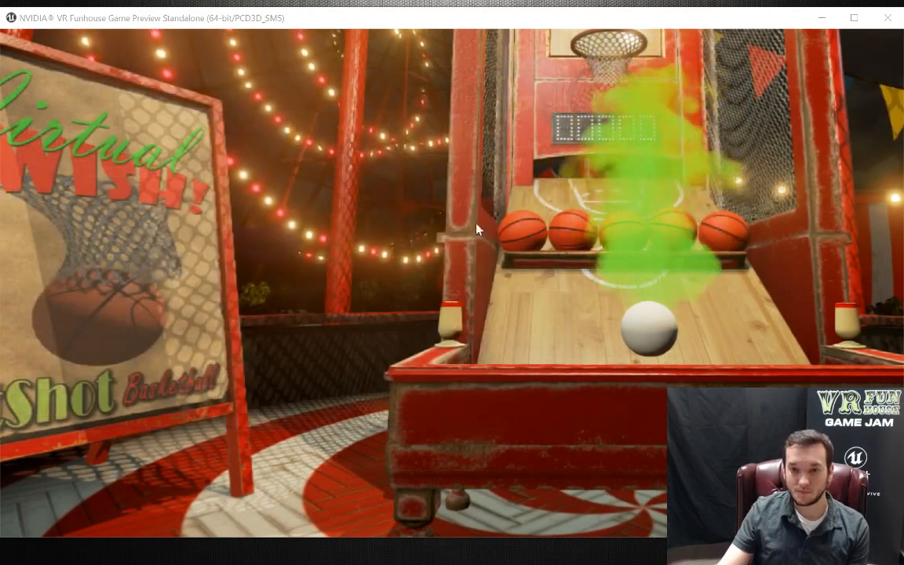
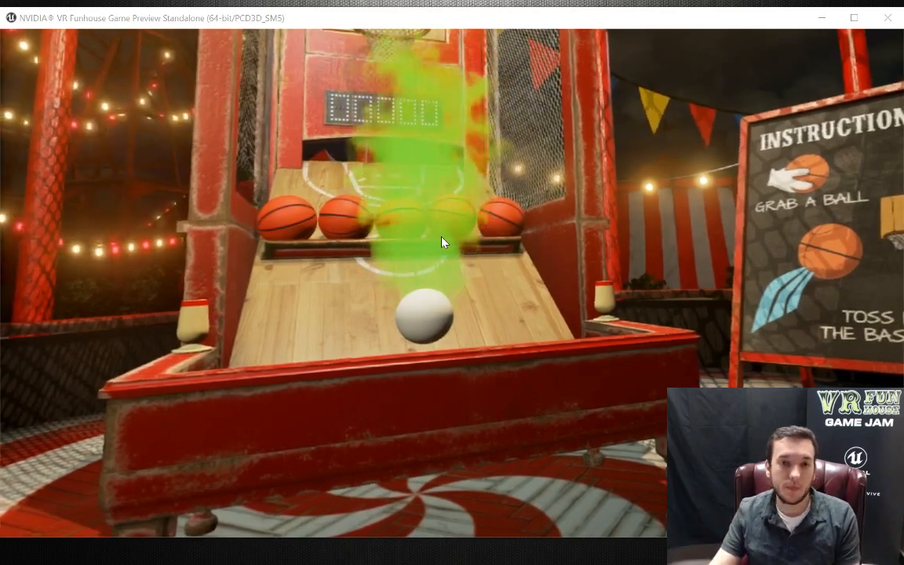
# End the game preview and move the white BasicEmitterTest sphere up the ramp to the front-left basketball.
pyautogui.click(889, 19)
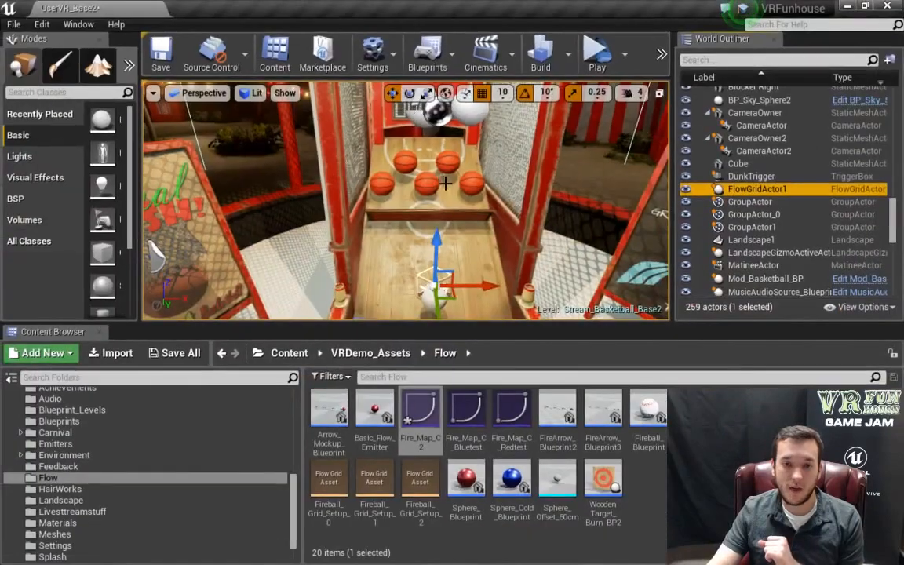
pyautogui.click(431, 300)
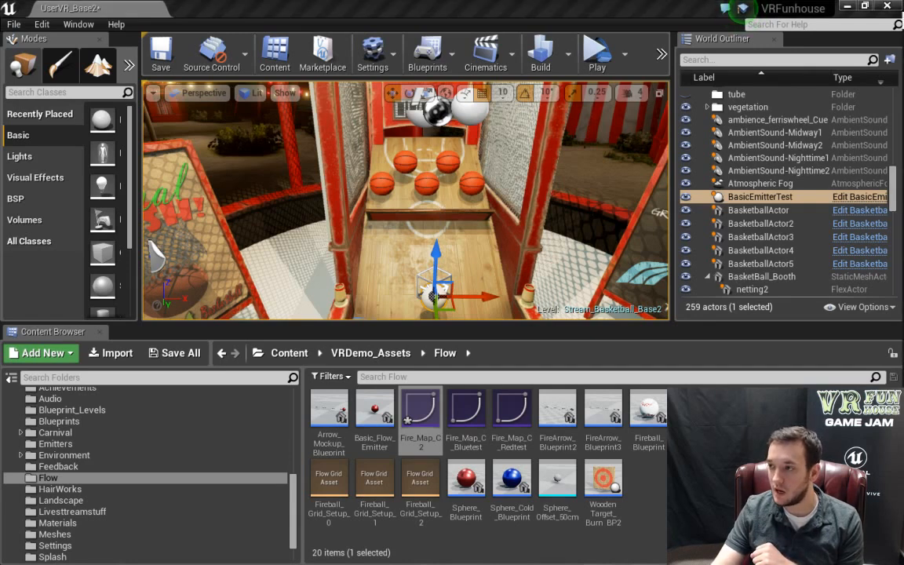
pyautogui.moveTo(470, 257); pyautogui.dragTo(470, 284, button='right')
pyautogui.moveTo(450, 276); pyautogui.dragTo(393, 127)
pyautogui.moveTo(444, 155); pyautogui.dragTo(444, 155, button='right')
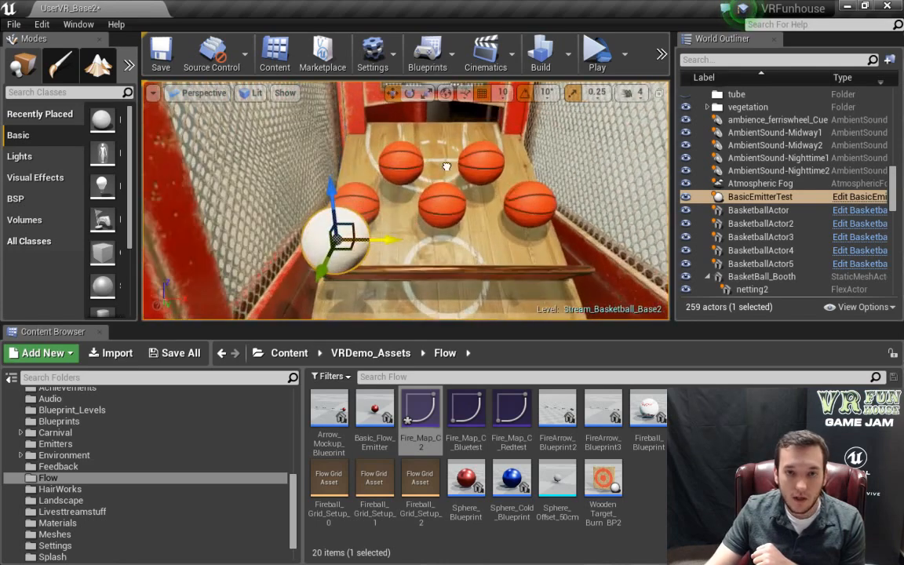
pyautogui.moveTo(321, 268); pyautogui.dragTo(322, 179)
pyautogui.moveTo(322, 178); pyautogui.dragTo(311, 206, button='right')
pyautogui.moveTo(352, 189); pyautogui.dragTo(334, 223)
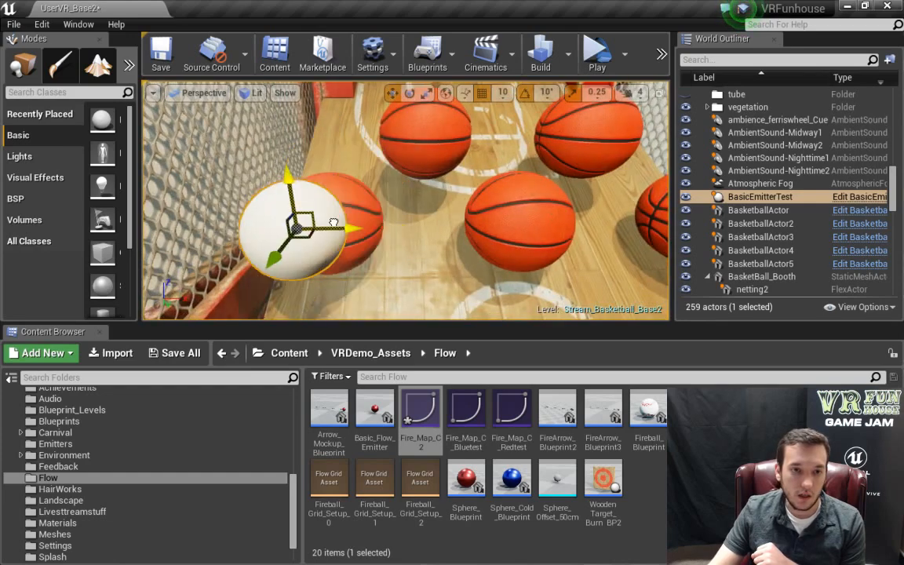
pyautogui.moveTo(286, 242); pyautogui.dragTo(306, 221)
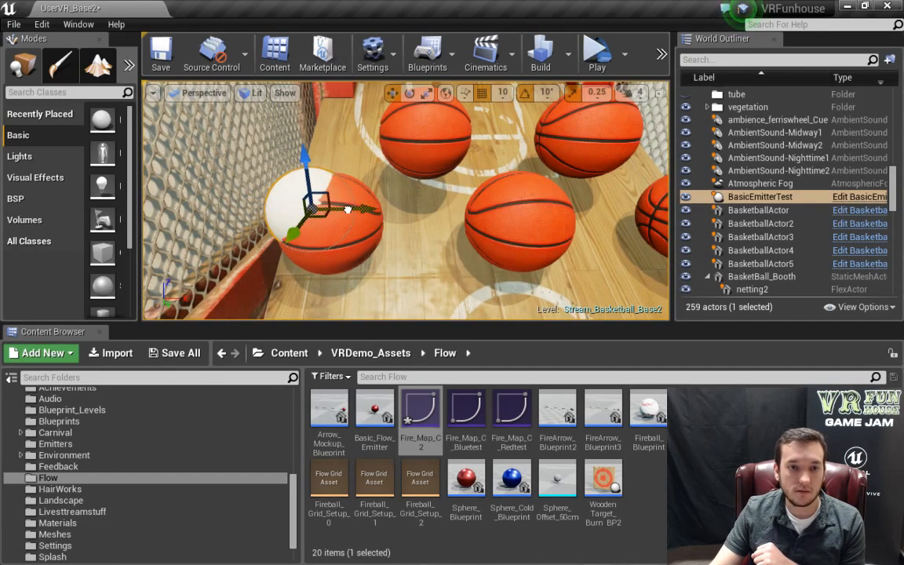
# Set the grid snap size to 1 and center BasicEmitterTest inside the front-left basketball.
pyautogui.click(502, 92)
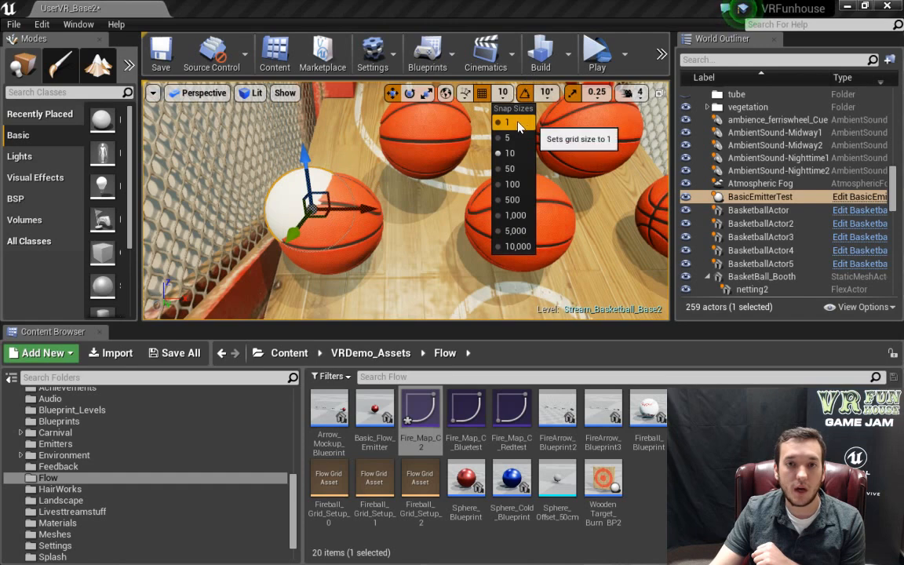
pyautogui.click(467, 110)
pyautogui.moveTo(368, 203); pyautogui.dragTo(376, 210)
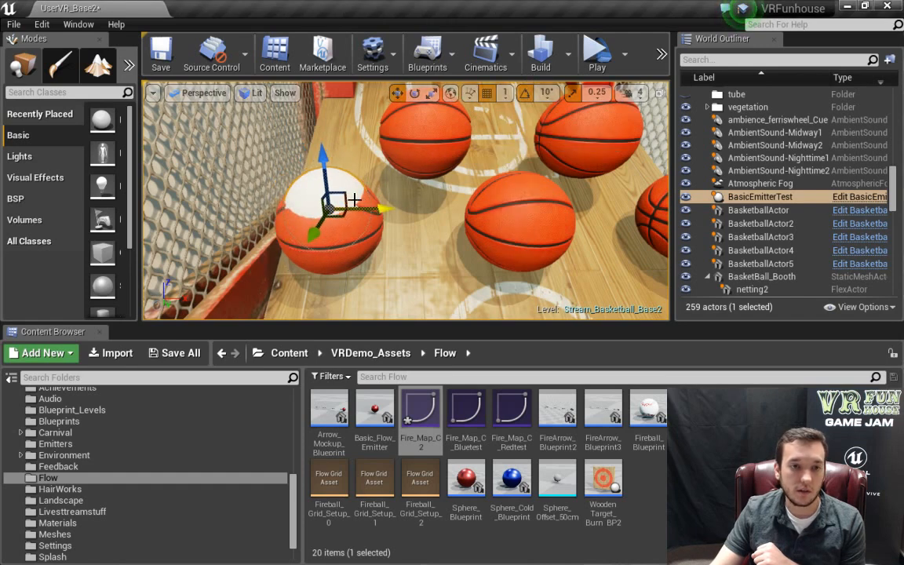
pyautogui.moveTo(329, 169); pyautogui.dragTo(330, 182)
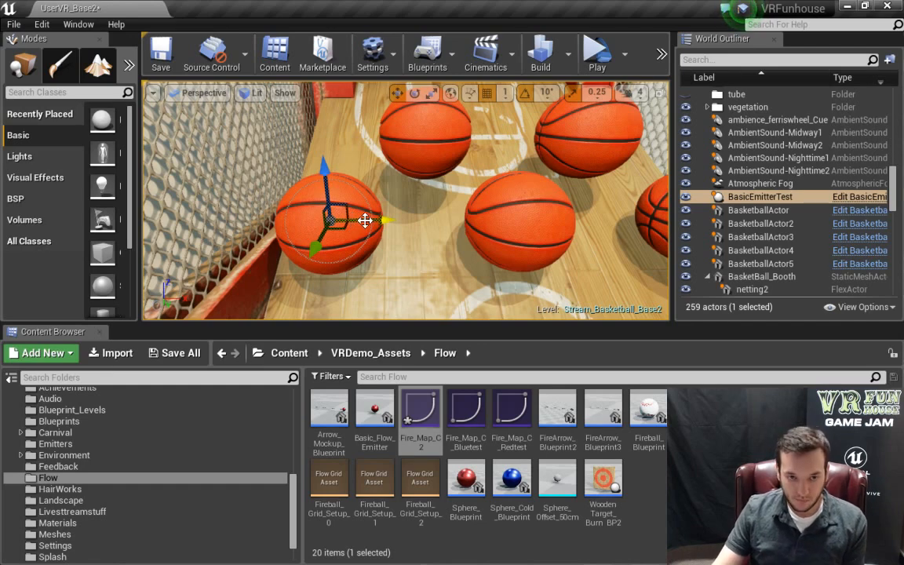
# Duplicate the emitter four times, placing one copy inside each of the other basketballs.
pyautogui.keyDown('alt'); pyautogui.moveTo(367, 222); pyautogui.dragTo(555, 214); pyautogui.keyUp('alt')
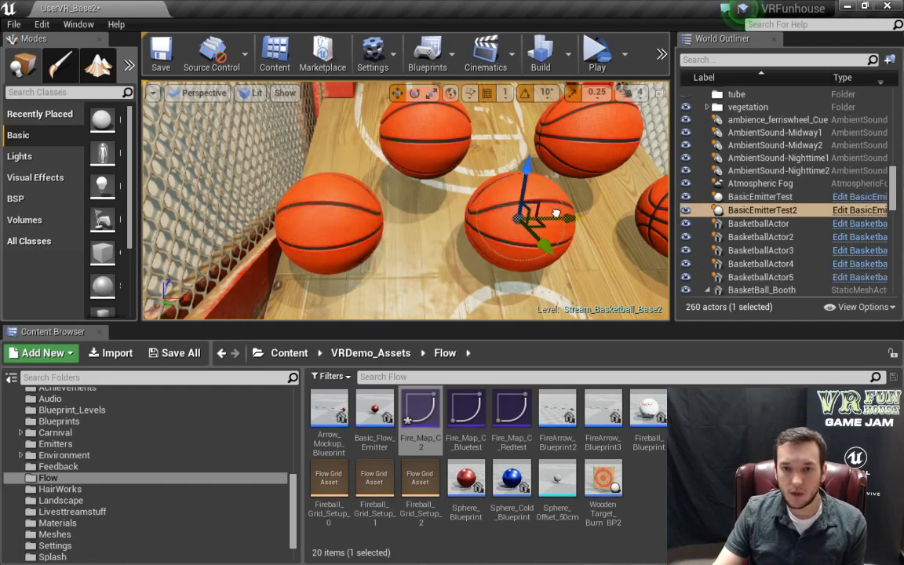
pyautogui.moveTo(435, 207); pyautogui.dragTo(369, 207, button='right')
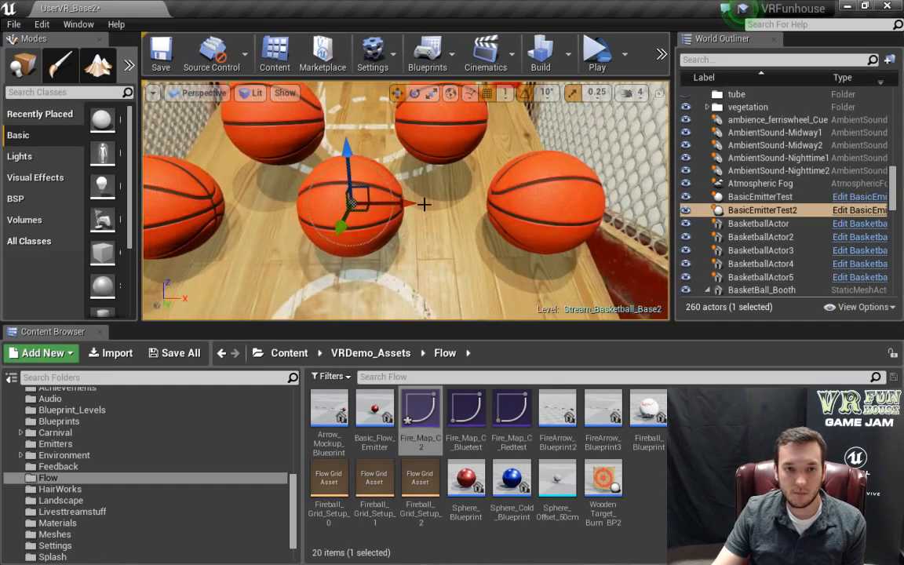
pyautogui.keyDown('alt'); pyautogui.moveTo(400, 202); pyautogui.dragTo(592, 194); pyautogui.keyUp('alt')
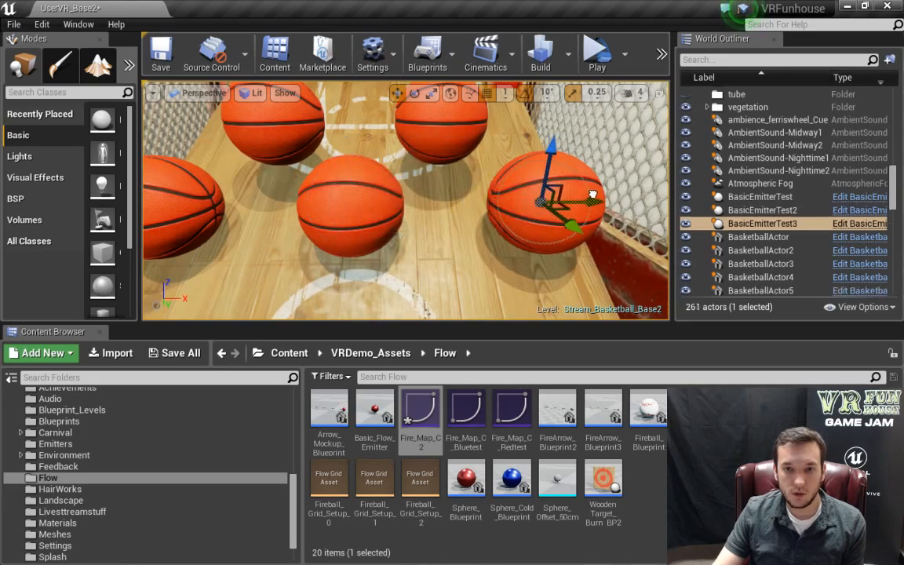
pyautogui.scroll(-5, 494, 248)
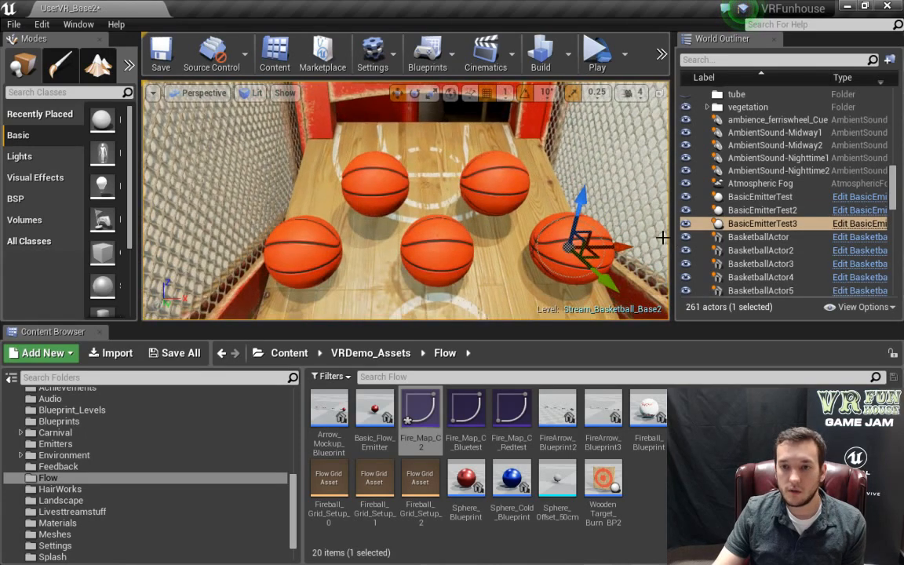
pyautogui.keyDown('alt'); pyautogui.moveTo(594, 259); pyautogui.dragTo(497, 140); pyautogui.keyUp('alt')
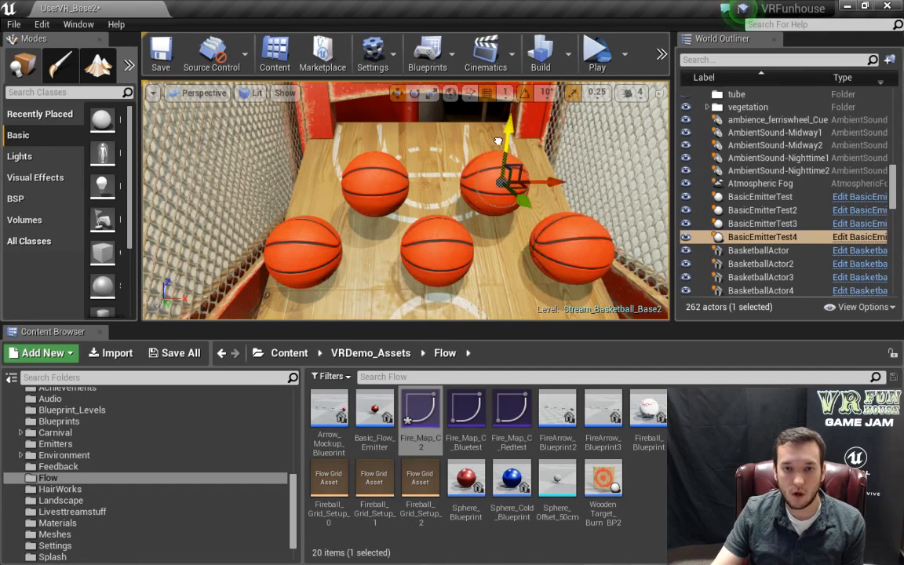
pyautogui.moveTo(546, 214); pyautogui.dragTo(552, 238, button='right')
pyautogui.keyDown('alt'); pyautogui.moveTo(611, 170); pyautogui.dragTo(498, 162); pyautogui.keyUp('alt')
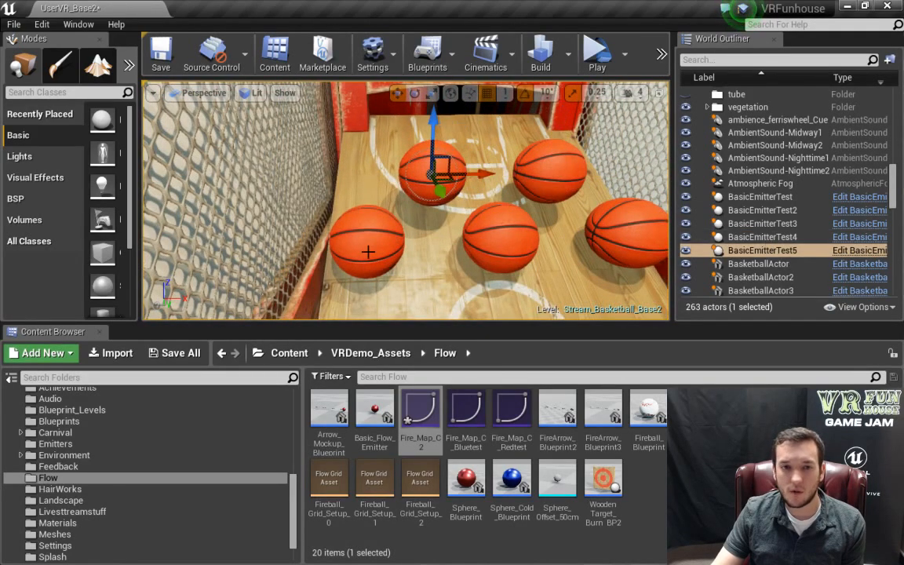
# Identify the front-left ball's actor and attach BasicEmitterTest to BasketballActor5.
pyautogui.click(334, 224)
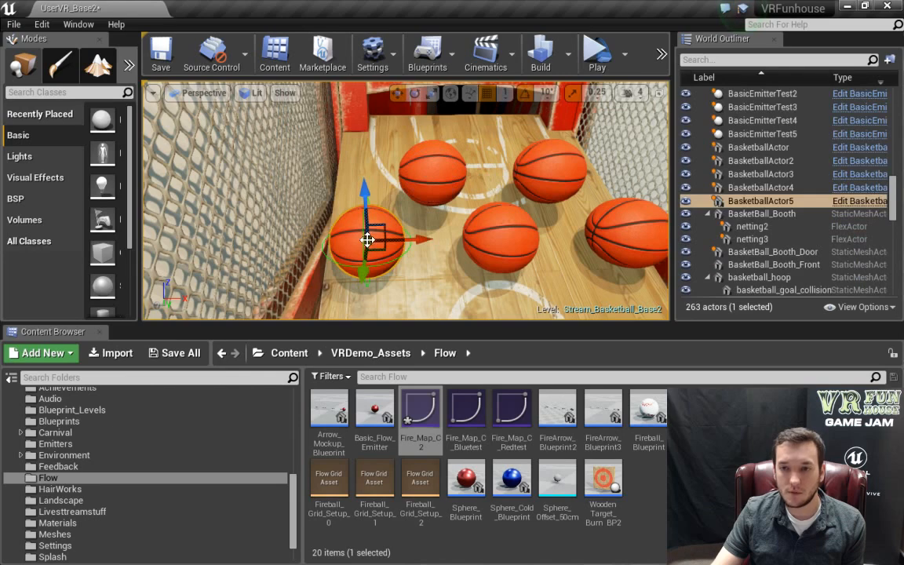
pyautogui.click(523, 233)
pyautogui.click(871, 200)
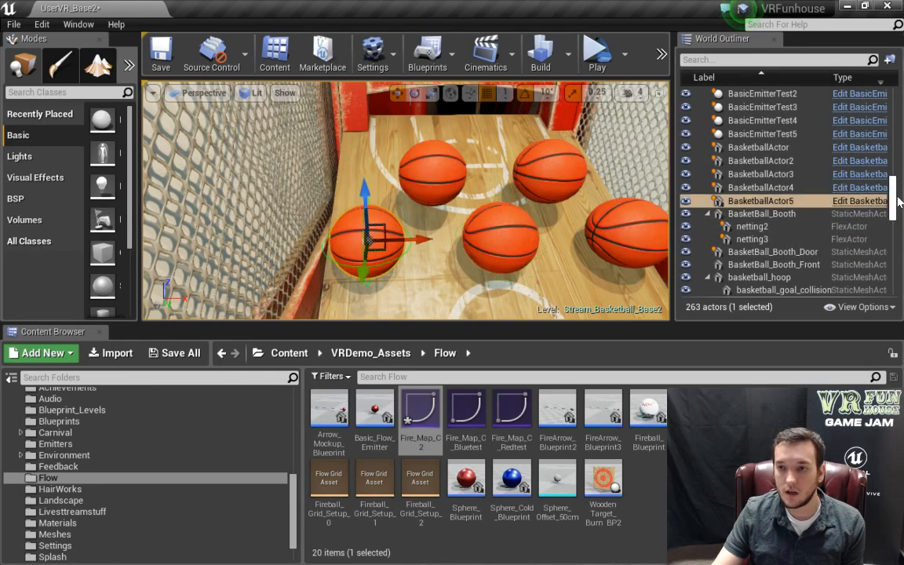
pyautogui.scroll(3, 892, 206)
pyautogui.moveTo(756, 129); pyautogui.dragTo(781, 249)
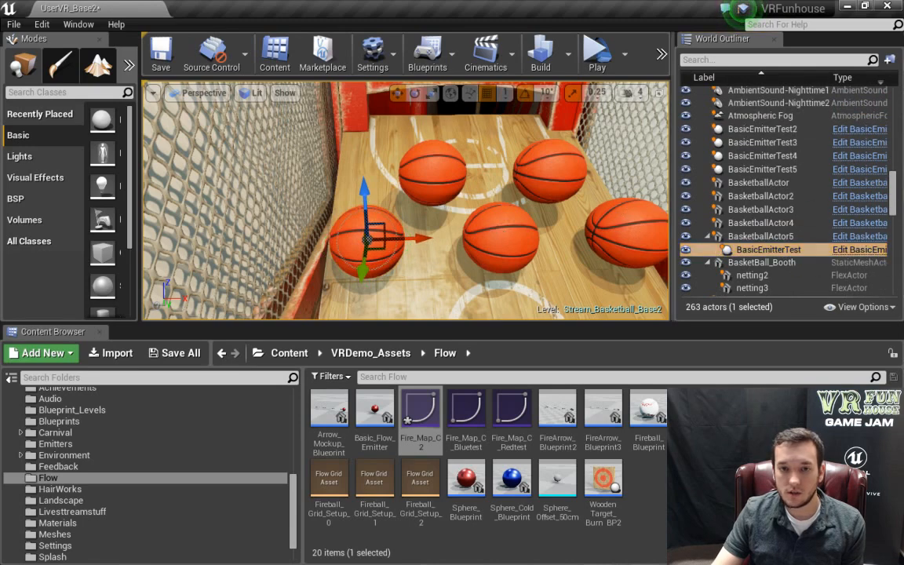
# Attach BasicEmitterTest2 to BasketballActor and BasicEmitterTest3 to BasketballActor2.
pyautogui.click(759, 182)
pyautogui.moveTo(760, 129); pyautogui.dragTo(777, 183)
pyautogui.click(644, 228)
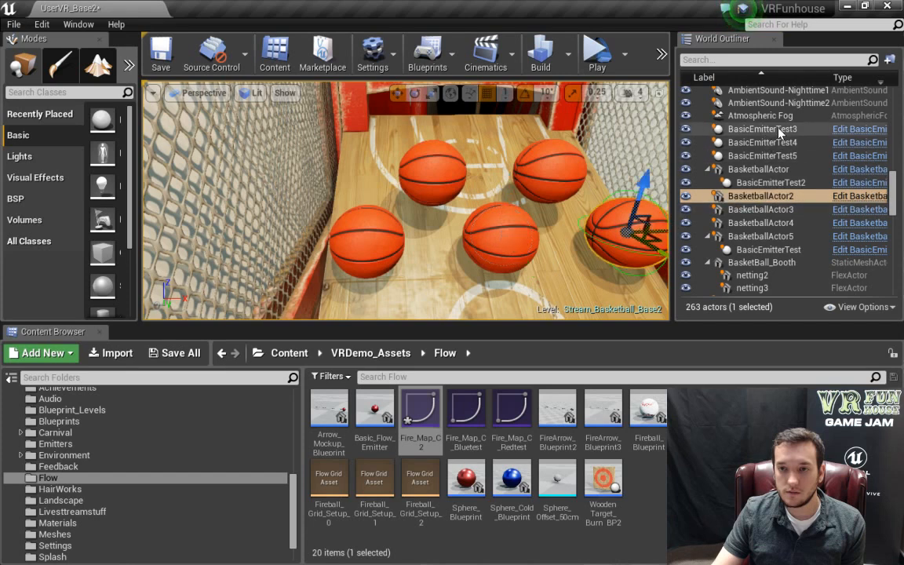
pyautogui.moveTo(778, 129); pyautogui.dragTo(775, 196)
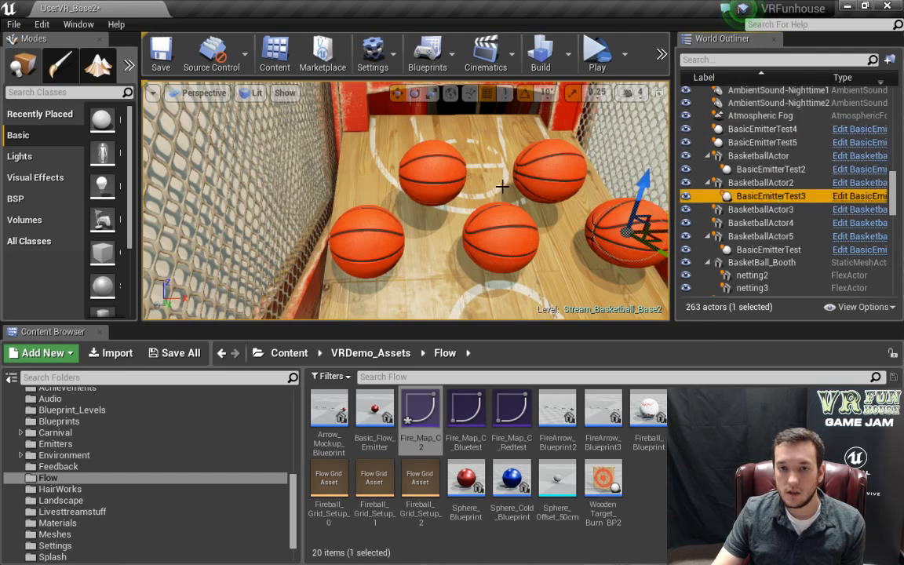
# Attach BasicEmitterTest5 to BasketballActor4 and BasicEmitterTest4 to BasketballActor3.
pyautogui.click(444, 168)
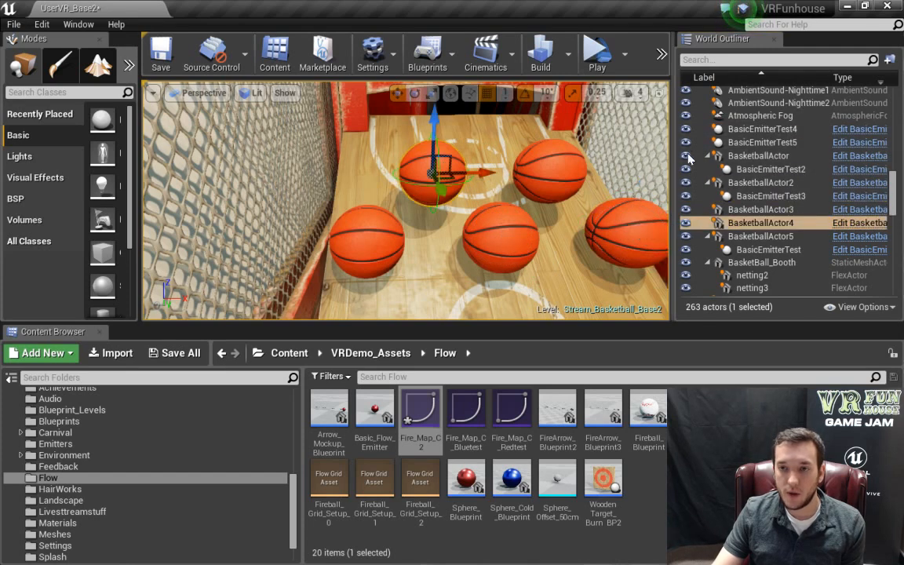
pyautogui.click(779, 130)
pyautogui.click(777, 142)
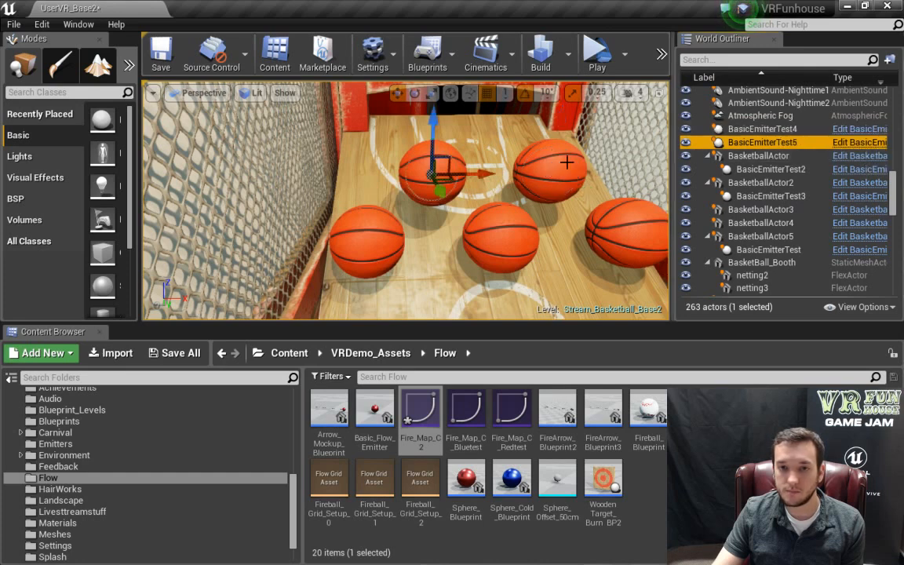
pyautogui.moveTo(790, 145); pyautogui.dragTo(785, 224)
pyautogui.click(778, 130)
pyautogui.moveTo(779, 135); pyautogui.dragTo(769, 198)
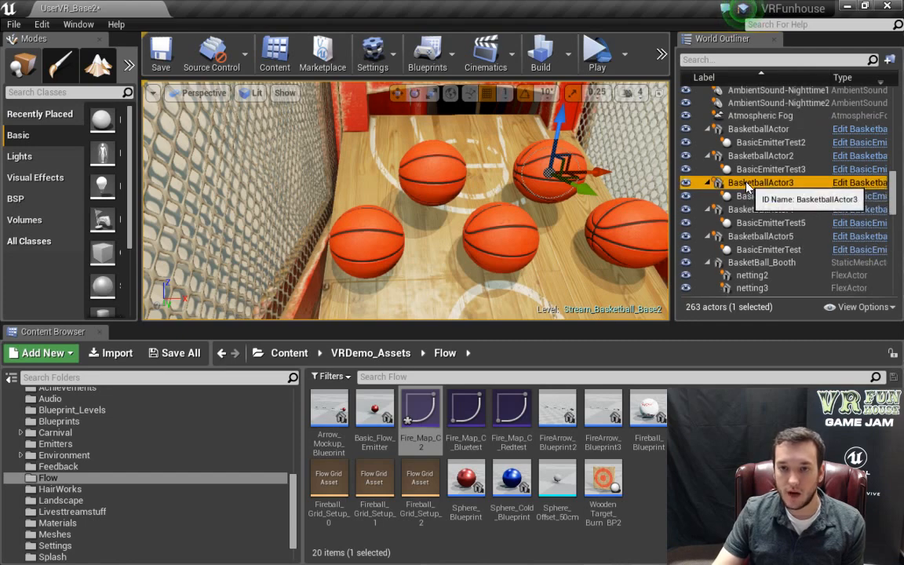
# Play the level to test the basketballs with their attached flow emitters.
pyautogui.moveTo(580, 217)
pyautogui.mouseDown(button='right')
pyautogui.moveTo(580, 229)
pyautogui.moveTo(580, 217)
pyautogui.mouseUp(button='right')
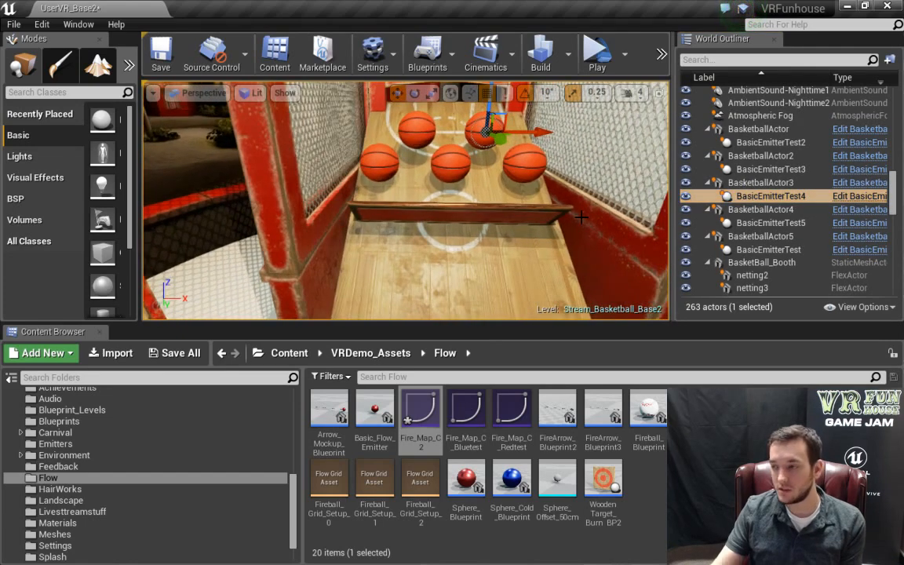
pyautogui.click(596, 53)
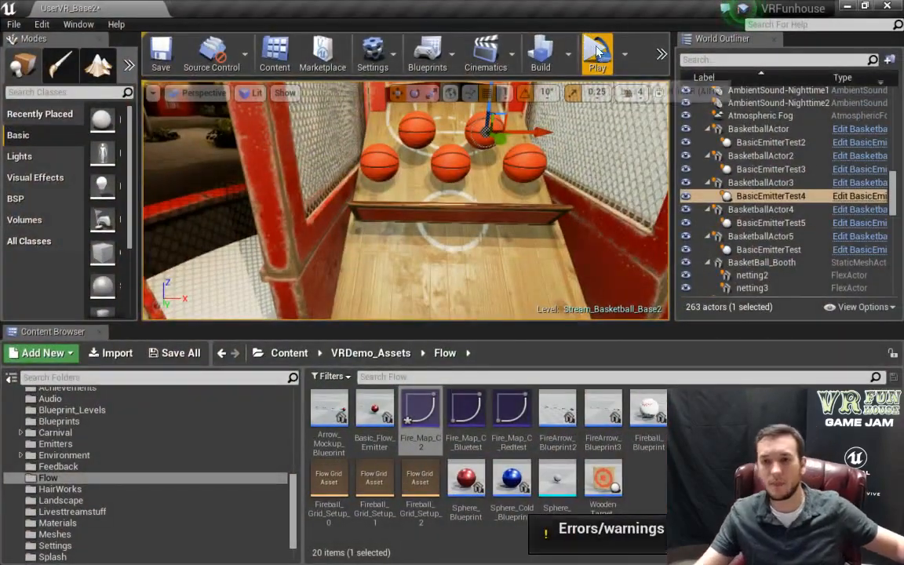
# Select BasicEmitterTest2 and open its details.
pyautogui.click(767, 142)
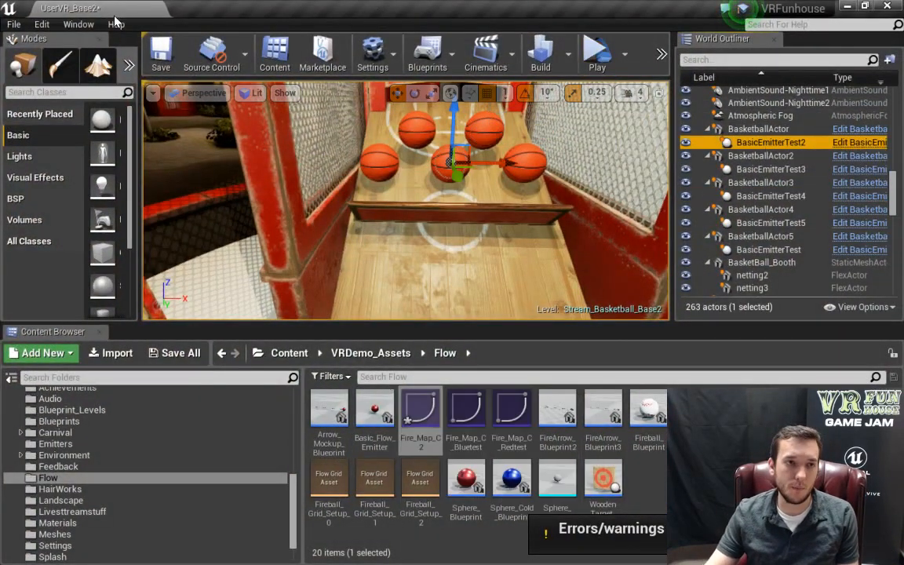
pyautogui.click(79, 24)
pyautogui.moveTo(149, 46)
pyautogui.click(227, 52)
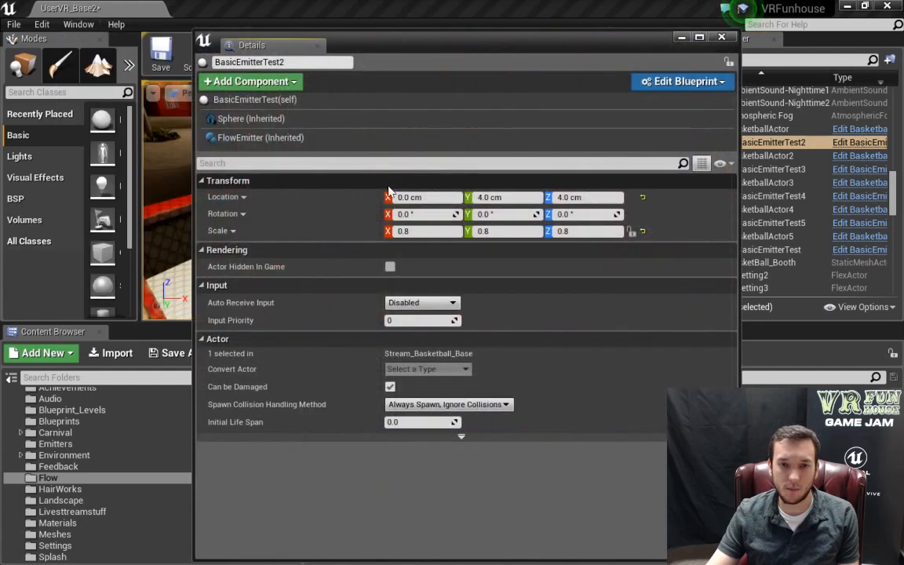
# Set BasicEmitterTest2's FlowEmitter Fuel to 4 and Couple Rate to 2, then close its details.
pyautogui.click(282, 137)
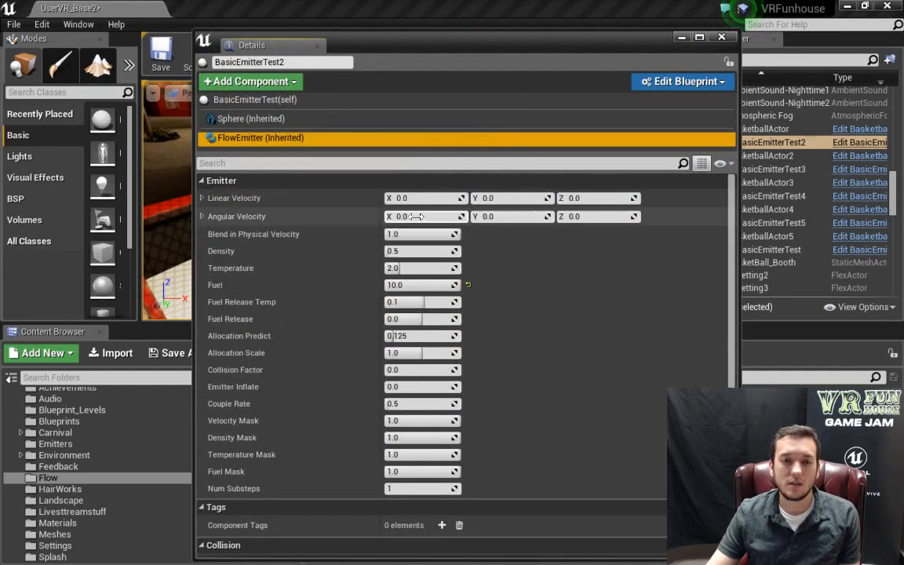
pyautogui.keyDown('ctrl'); pyautogui.click(776, 170); pyautogui.keyUp('ctrl')
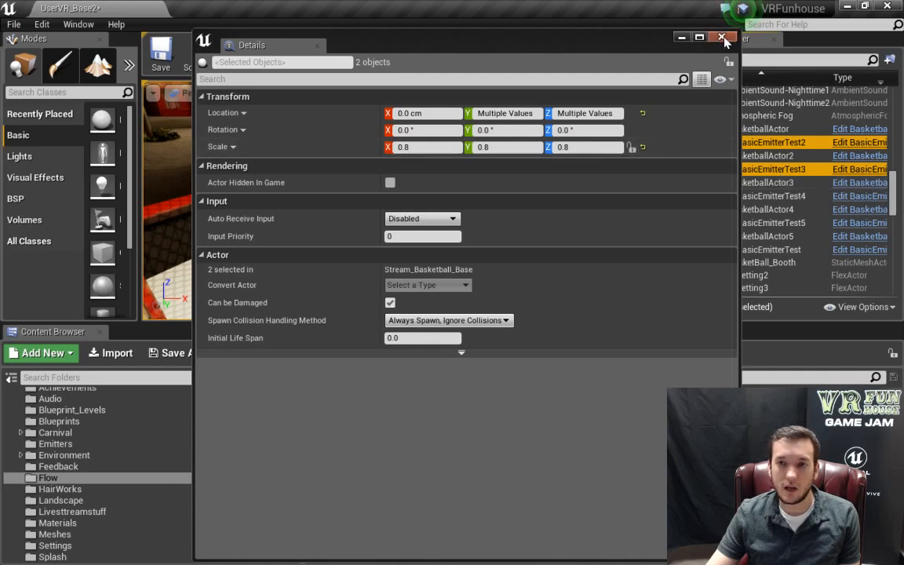
pyautogui.click(764, 142)
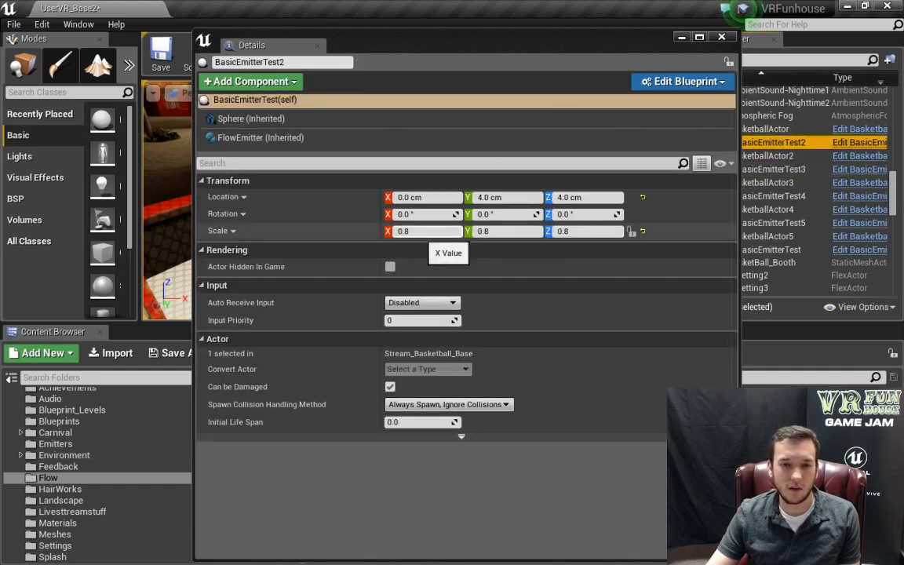
pyautogui.click(281, 137)
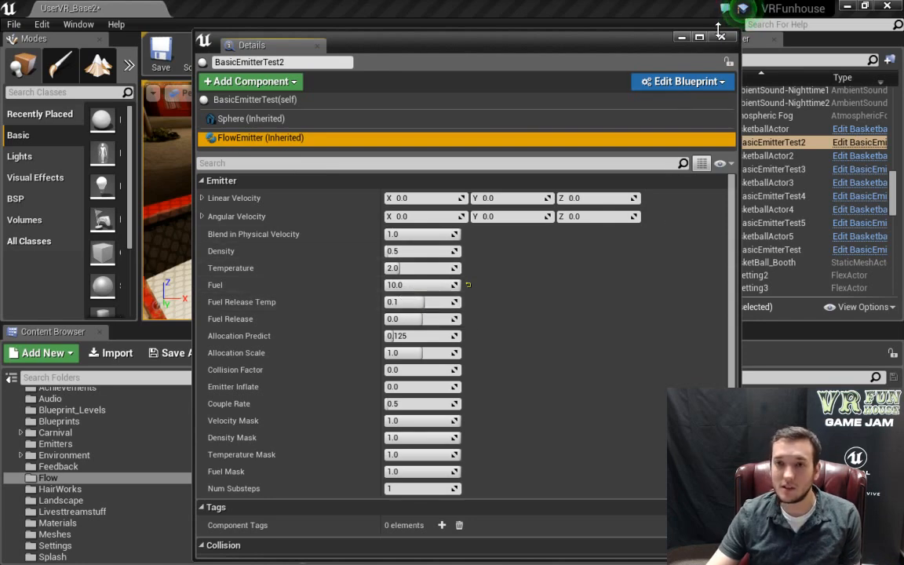
pyautogui.click(407, 286)
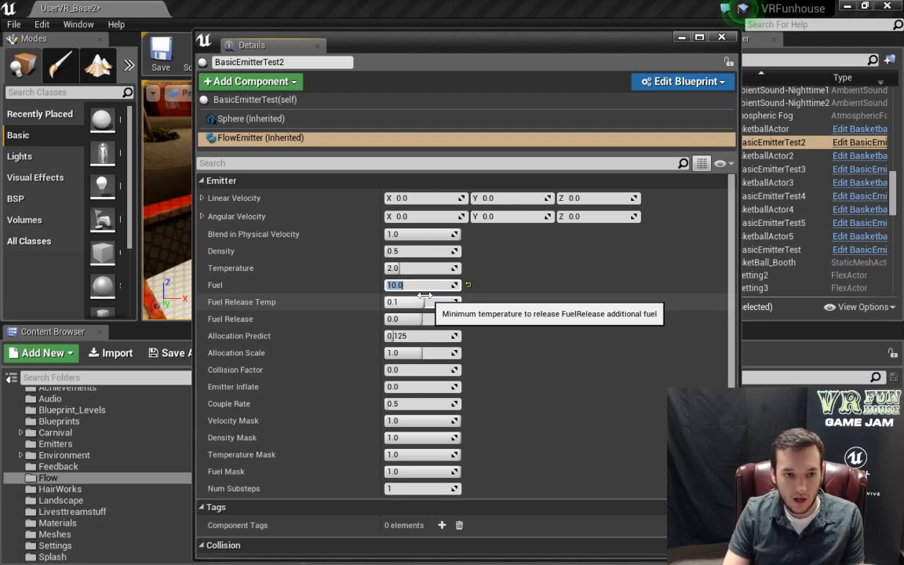
pyautogui.write('4')
pyautogui.press('Return')
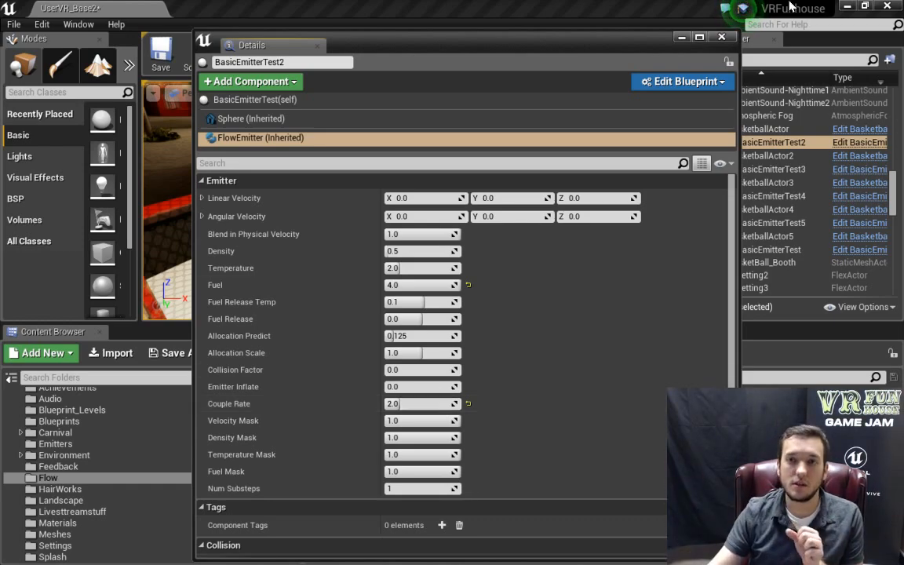
pyautogui.click(721, 37)
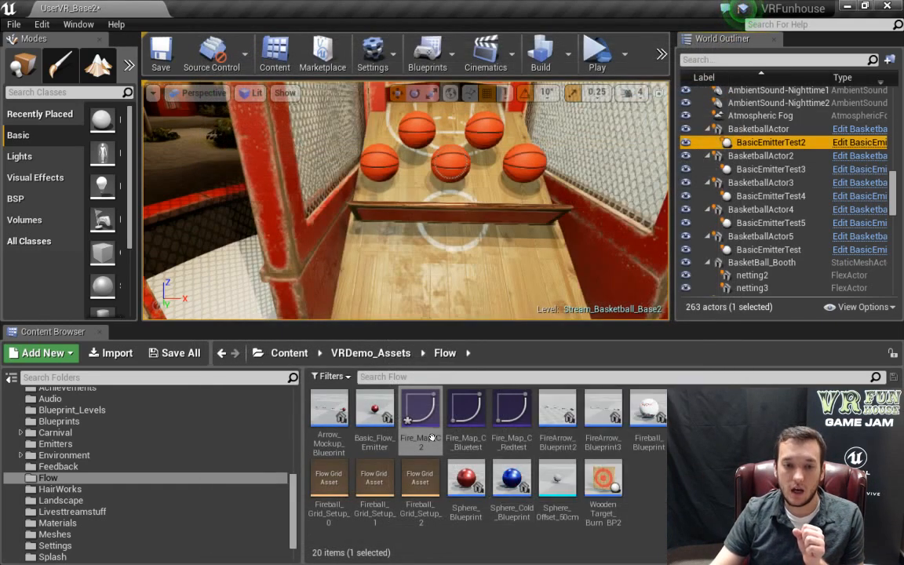
# Open the Fire_Map_C2 color curve in a floating window and play the level.
pyautogui.doubleClick(431, 437)
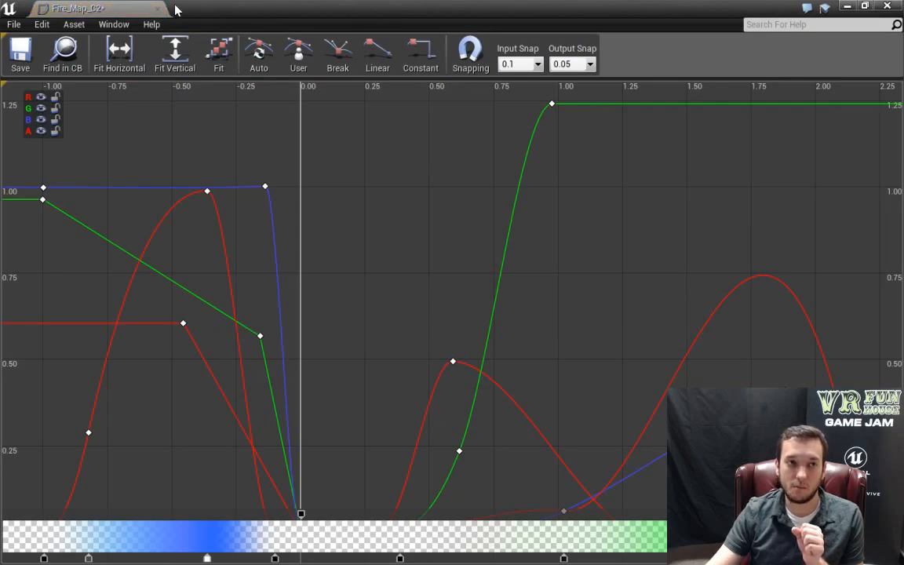
pyautogui.doubleClick(105, 6)
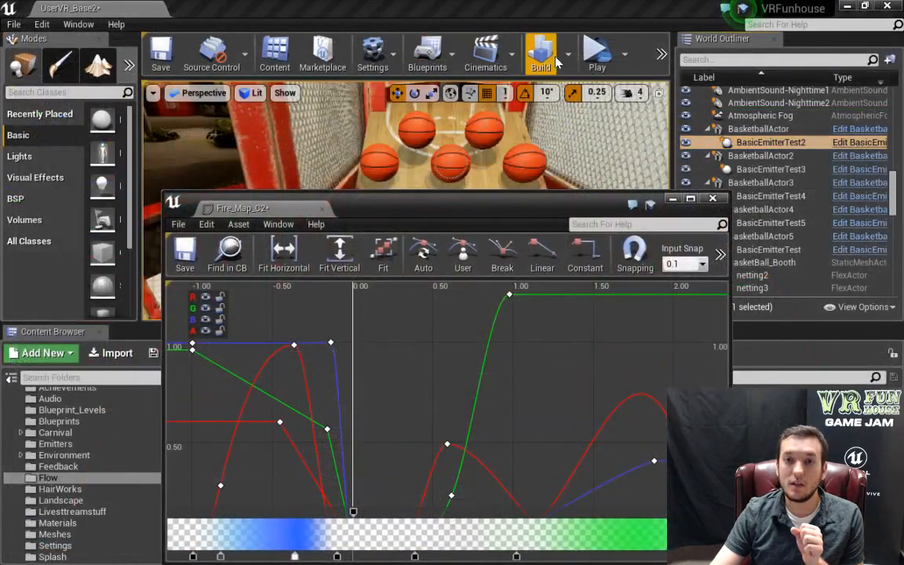
pyautogui.click(597, 57)
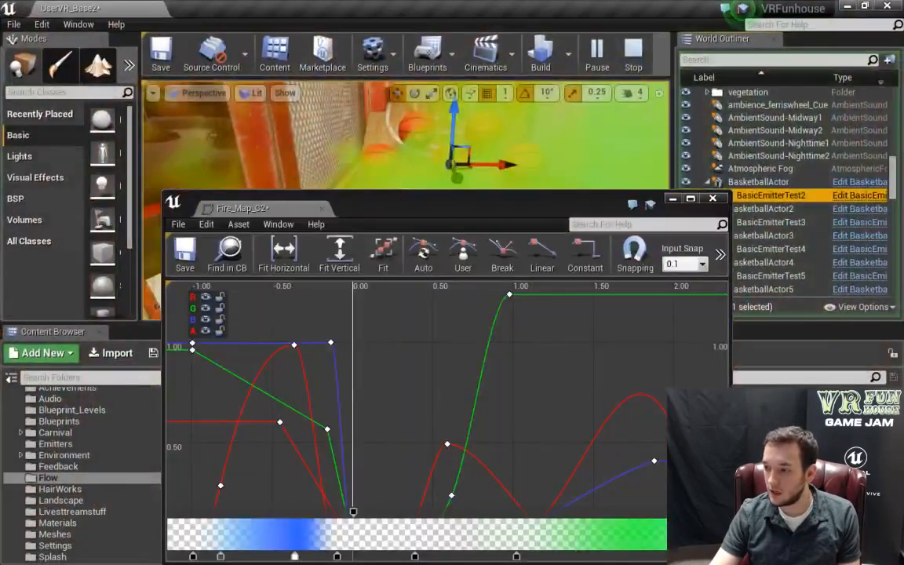
# Arrange and resize the Fire_Map_C2 curve editor so the smoke in the running game preview stays visible beside it.
pyautogui.moveTo(574, 11); pyautogui.dragTo(902, 243)
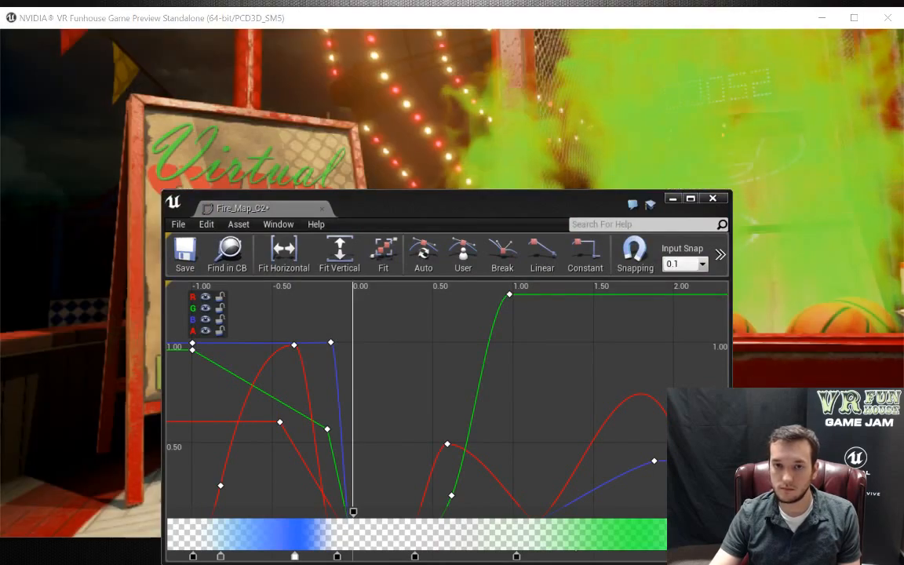
pyautogui.moveTo(550, 190); pyautogui.dragTo(317, 100)
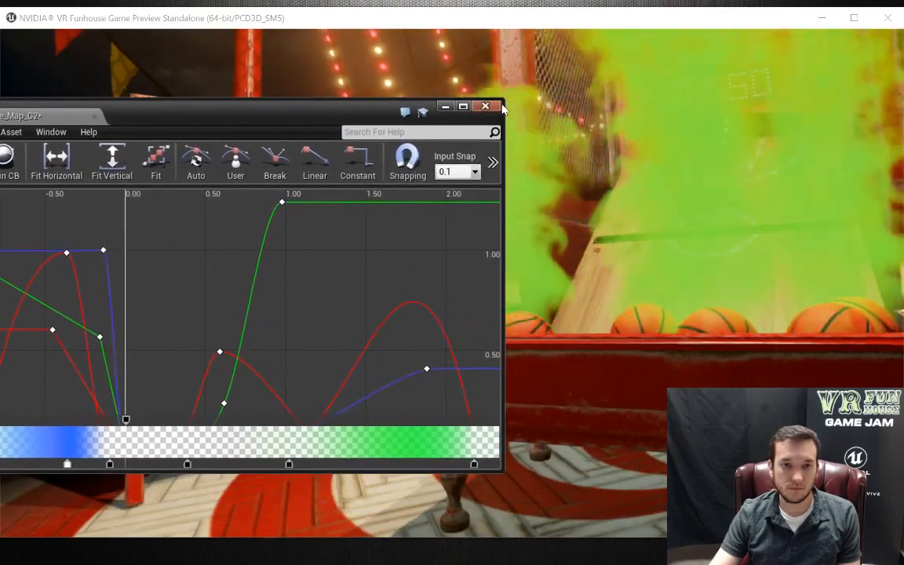
pyautogui.moveTo(503, 100); pyautogui.dragTo(365, 2)
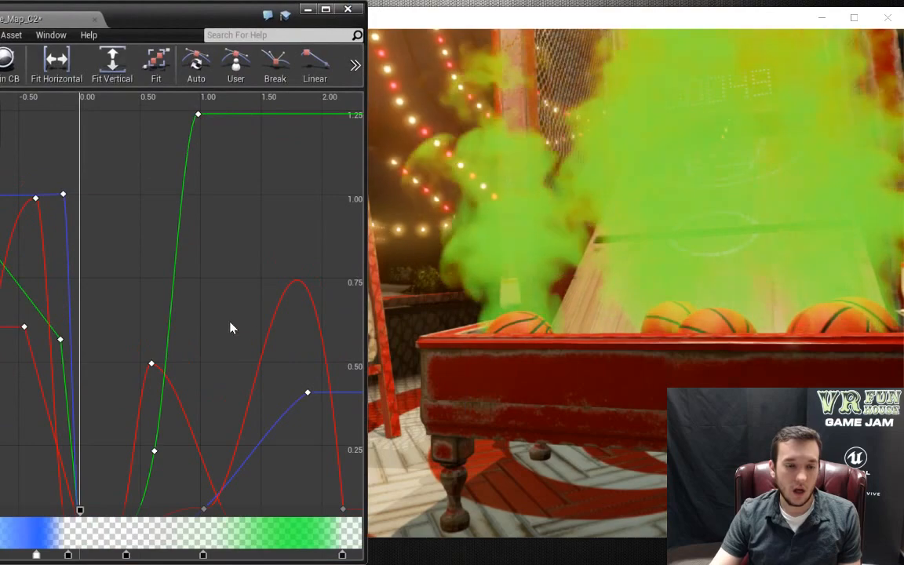
pyautogui.moveTo(364, 235); pyautogui.dragTo(480, 232)
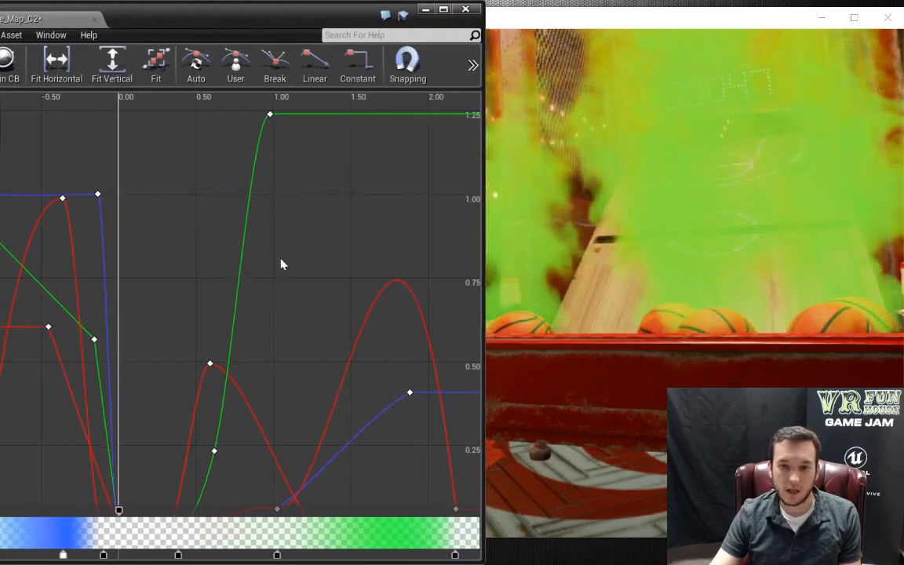
pyautogui.moveTo(246, 8); pyautogui.dragTo(291, 102)
pyautogui.moveTo(208, 240); pyautogui.dragTo(265, 229, button='right')
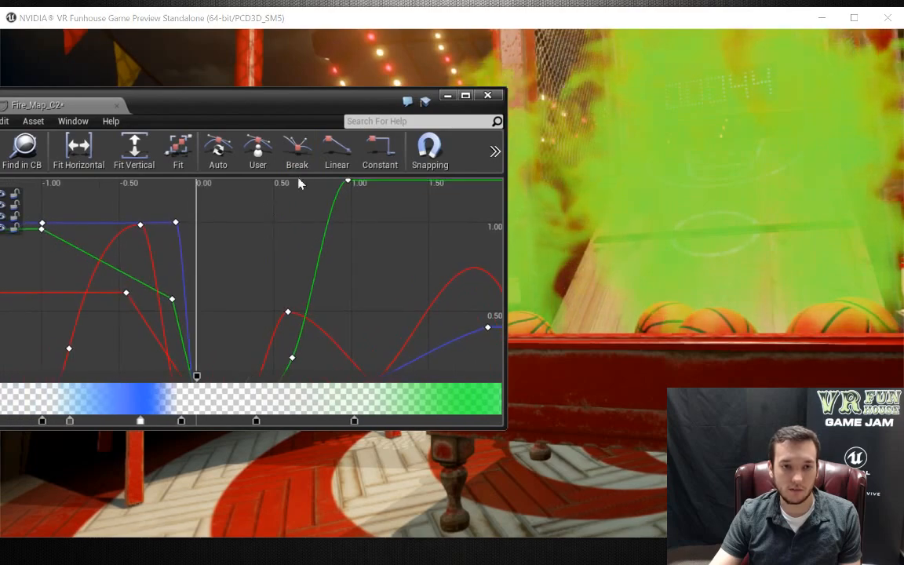
pyautogui.moveTo(317, 428); pyautogui.dragTo(324, 540)
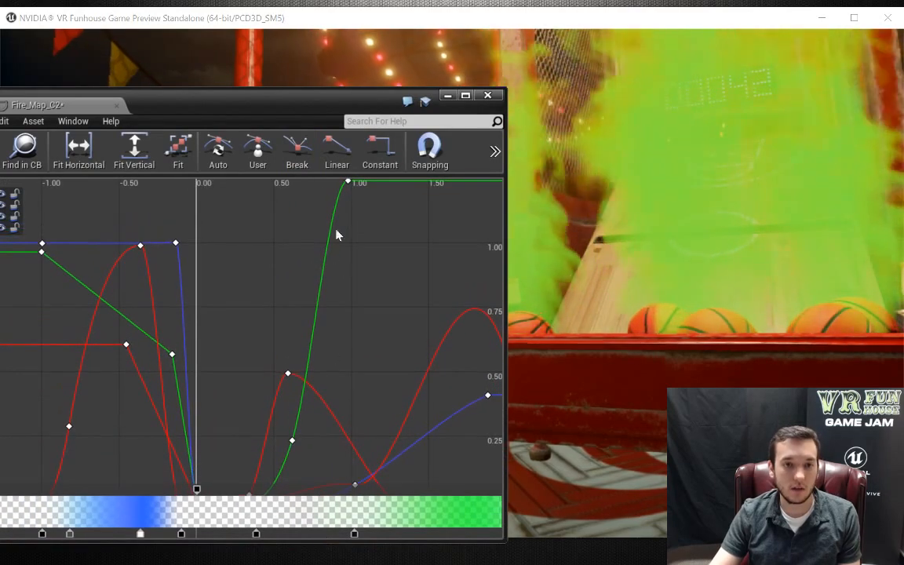
# Lower the green curve's final key to about 0.4 and set the red curve's to about 0.83, both near time 1.3.
pyautogui.moveTo(348, 182); pyautogui.dragTo(396, 334)
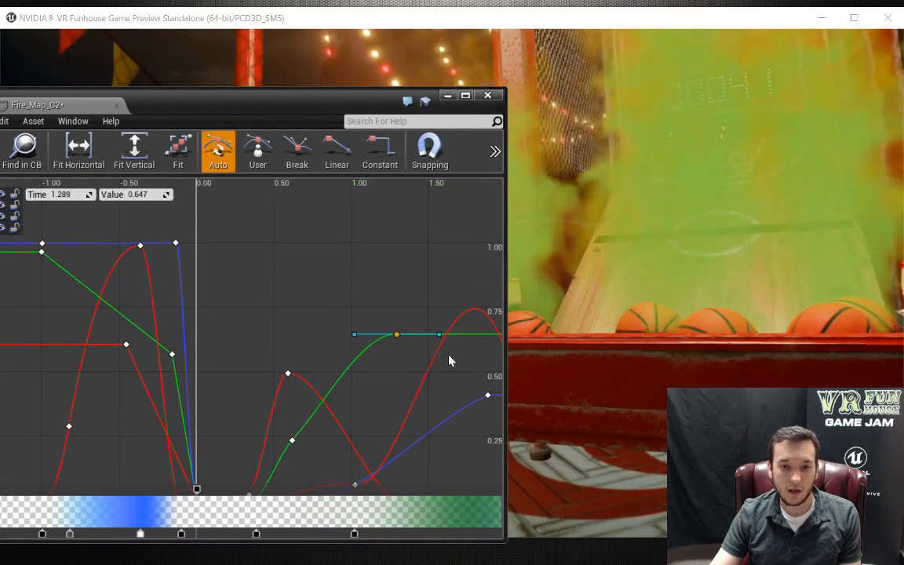
pyautogui.scroll(-5, 425, 395)
pyautogui.moveTo(309, 435); pyautogui.dragTo(336, 385)
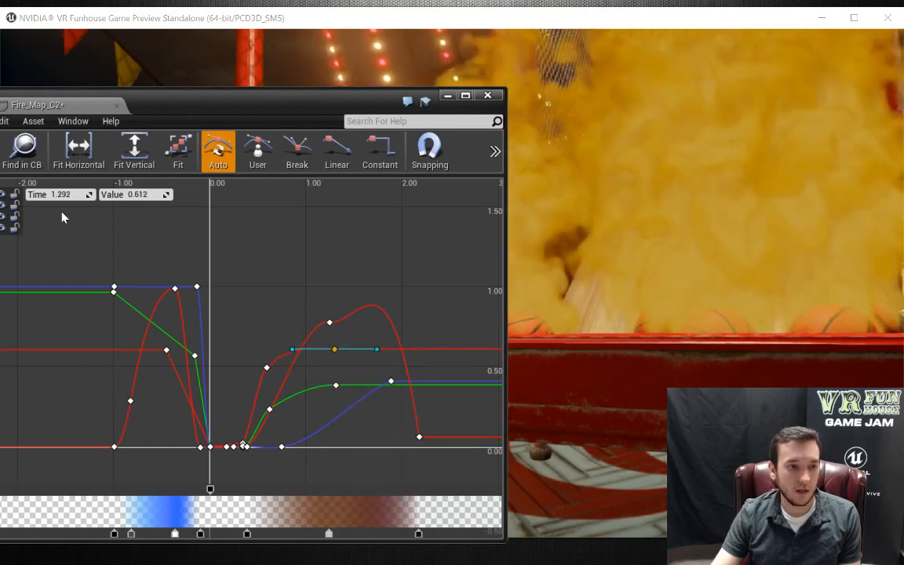
pyautogui.moveTo(188, 106); pyautogui.dragTo(225, 105)
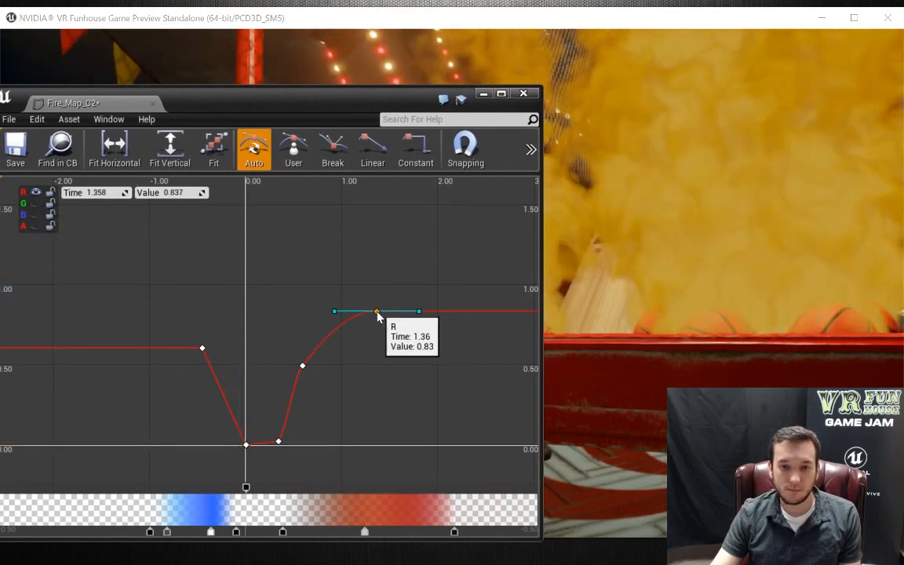
# Show the green and blue curves again and raise the green curve's final key to about 0.61 near time 1.39.
pyautogui.click(35, 204)
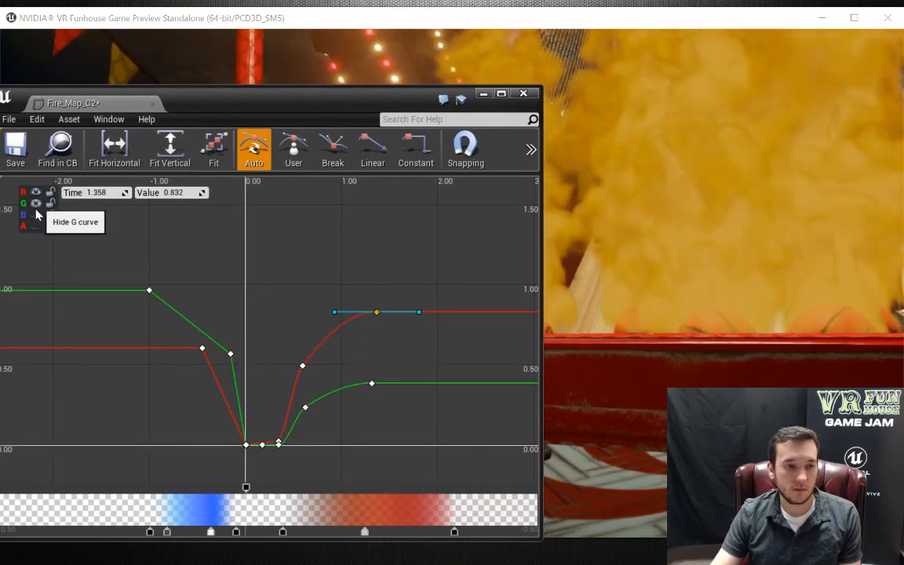
pyautogui.click(35, 214)
pyautogui.moveTo(427, 382); pyautogui.dragTo(382, 344)
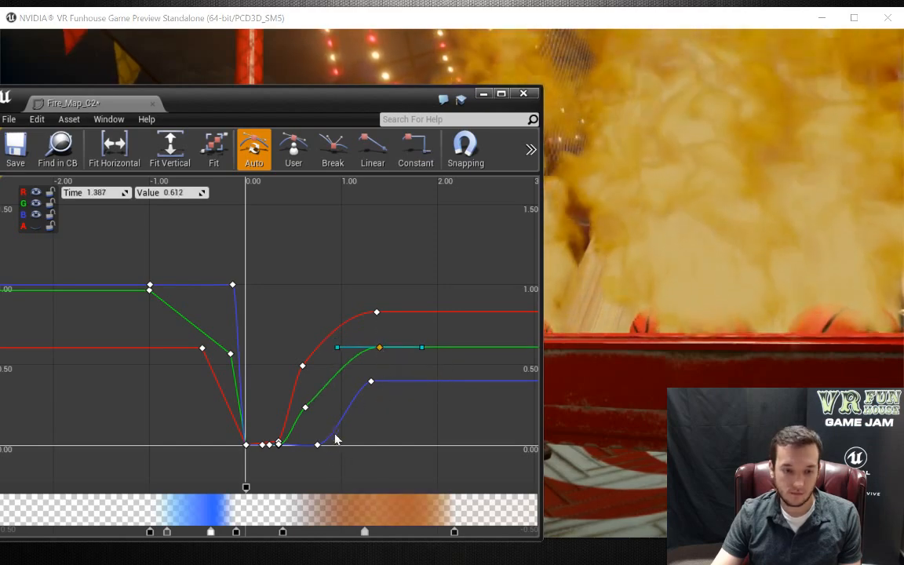
# Drop the red, green and blue middle keys to roughly 0.1 near time 0.55, and place their final keys around time 1.2.
pyautogui.moveTo(375, 313); pyautogui.dragTo(444, 315)
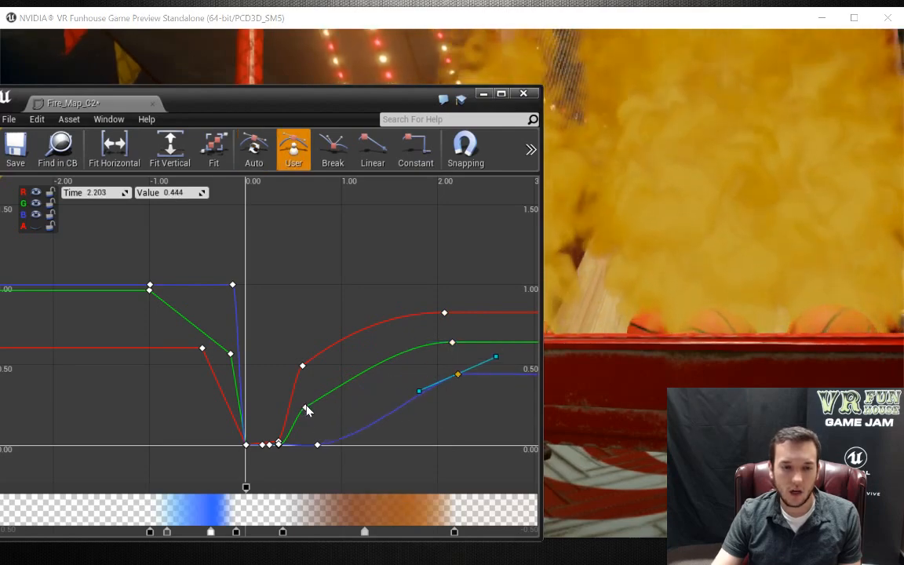
pyautogui.moveTo(304, 373)
pyautogui.mouseDown()
pyautogui.moveTo(339, 401)
pyautogui.moveTo(309, 382)
pyautogui.mouseUp()
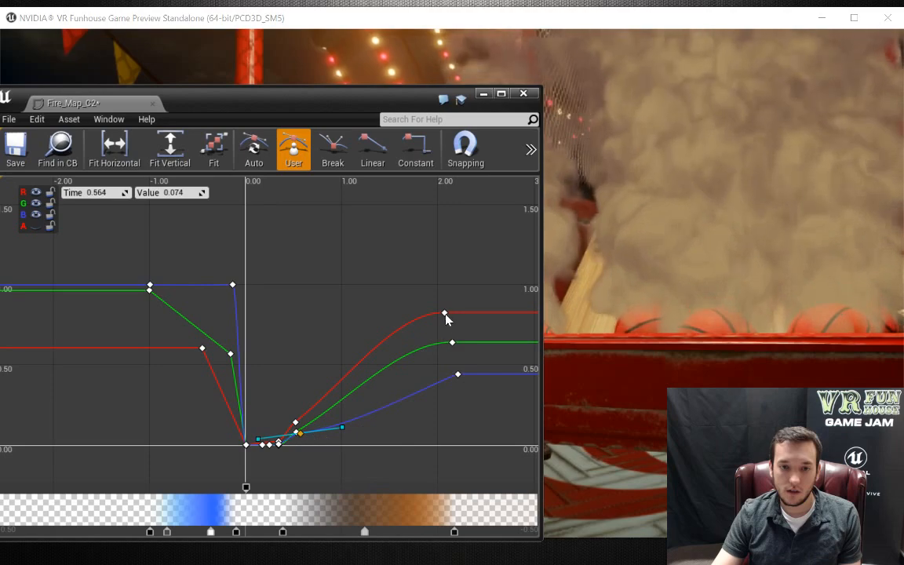
pyautogui.moveTo(445, 318); pyautogui.dragTo(361, 314)
pyautogui.moveTo(451, 344); pyautogui.dragTo(362, 359)
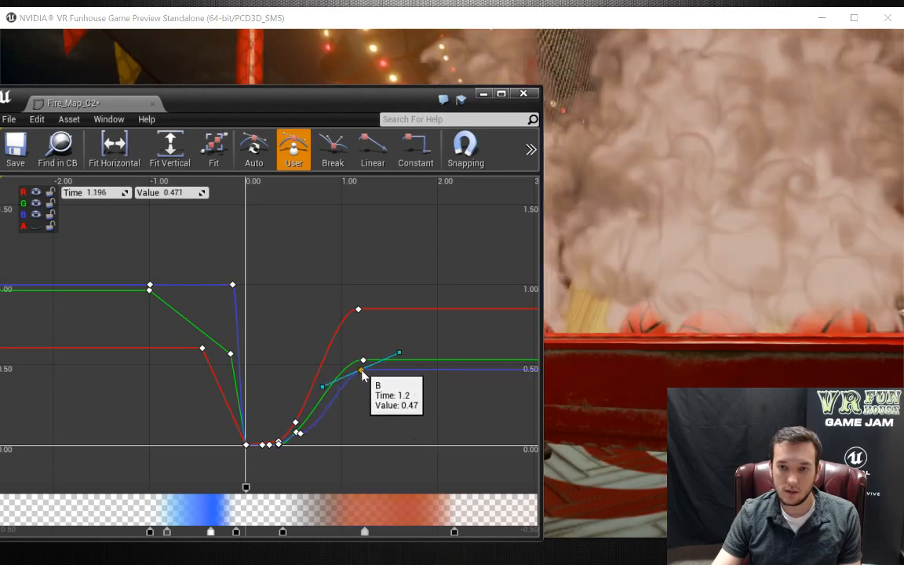
# Move the final color keys to about time 1.8, with red near 0.81, green near 0.55 and blue near 0.39.
pyautogui.moveTo(385, 380); pyautogui.dragTo(421, 384)
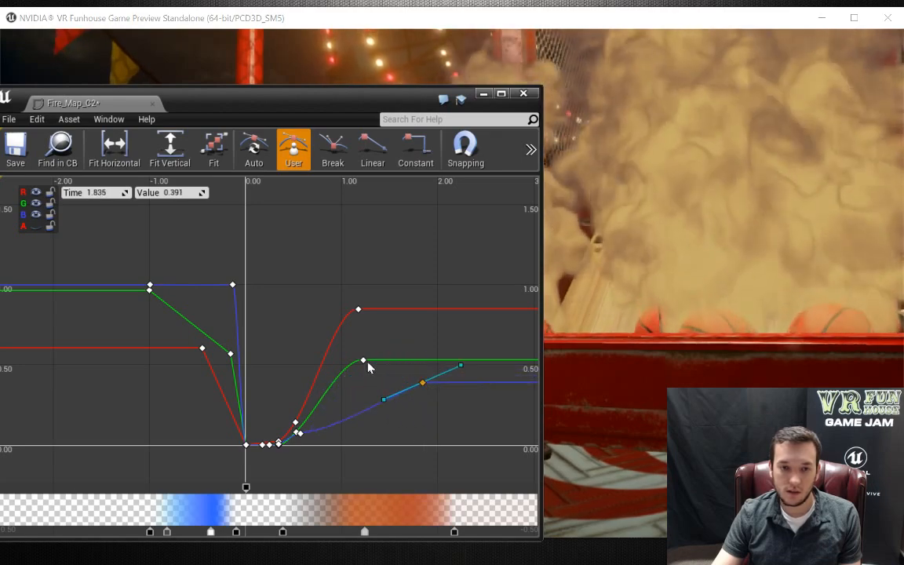
pyautogui.moveTo(363, 360); pyautogui.dragTo(420, 359)
pyautogui.moveTo(357, 309); pyautogui.dragTo(420, 317)
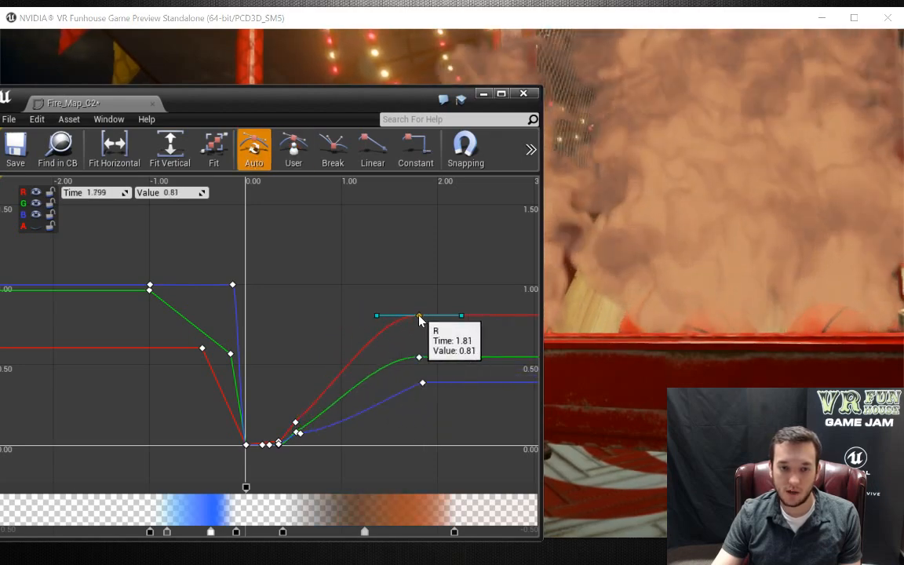
# Raise the three middle color keys to about 0.3 to 0.37, and lower the final green key to about 0.36 and blue to 0.2.
pyautogui.moveTo(305, 440); pyautogui.dragTo(293, 390)
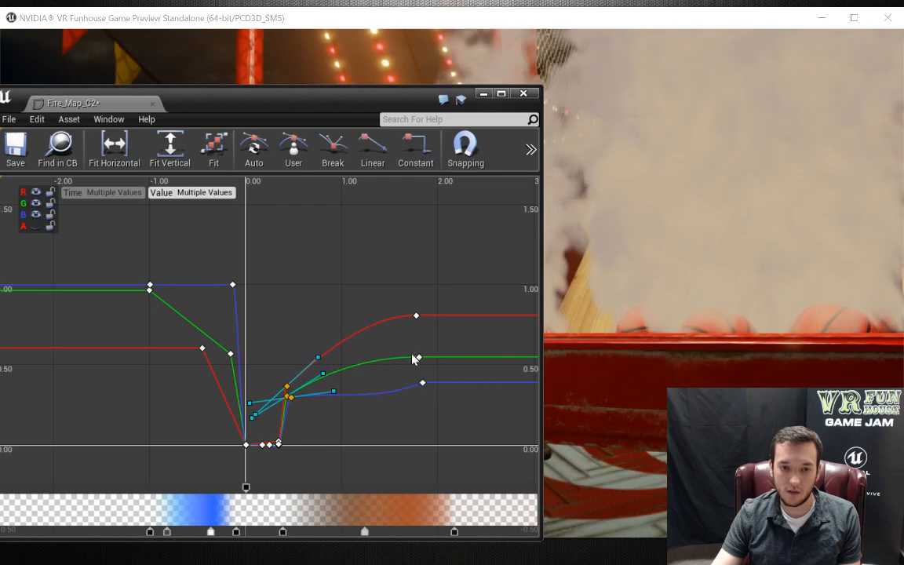
pyautogui.moveTo(427, 386); pyautogui.dragTo(376, 414)
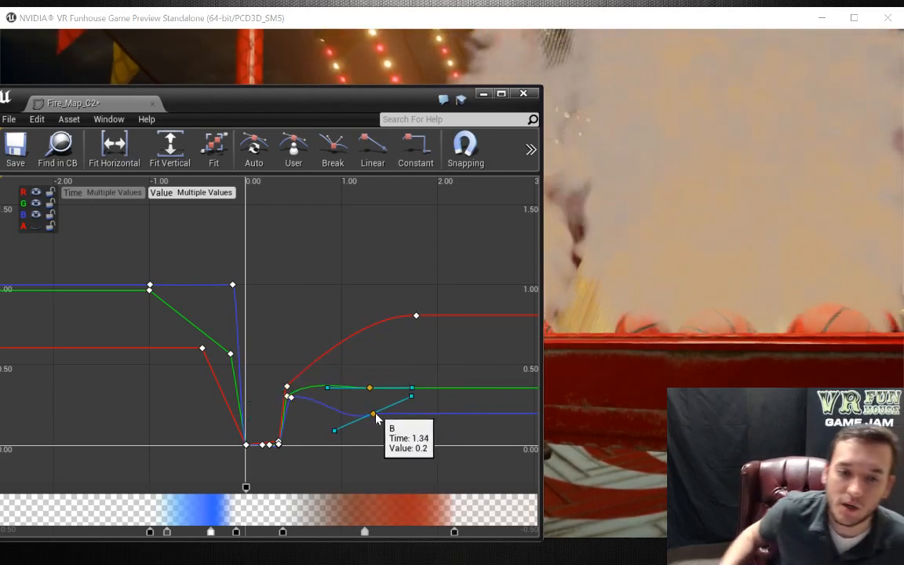
# Close the curve editor, reduce Fireball_Grid_1's Rendering Alpha Scale to about 0.04, and check the smoke in the game preview.
pyautogui.click(524, 94)
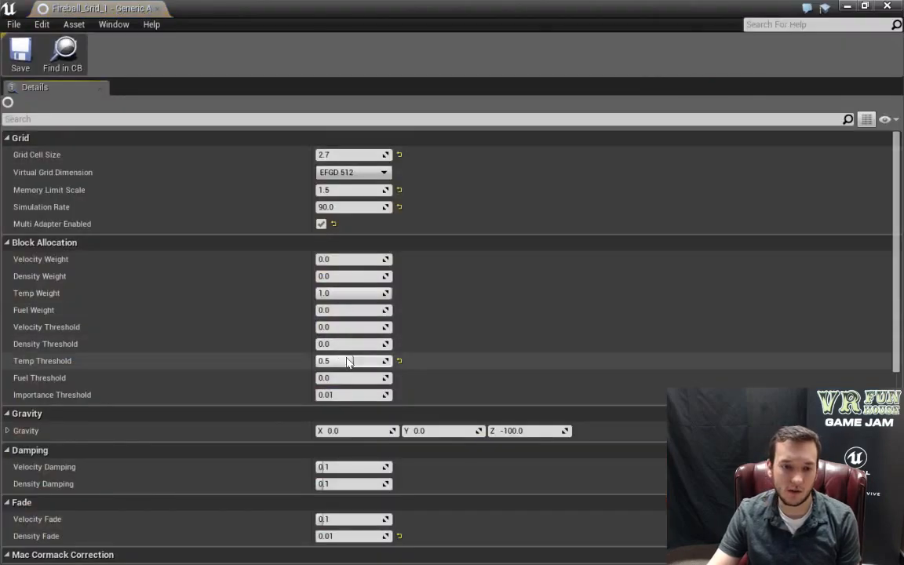
pyautogui.scroll(-10, 345, 361)
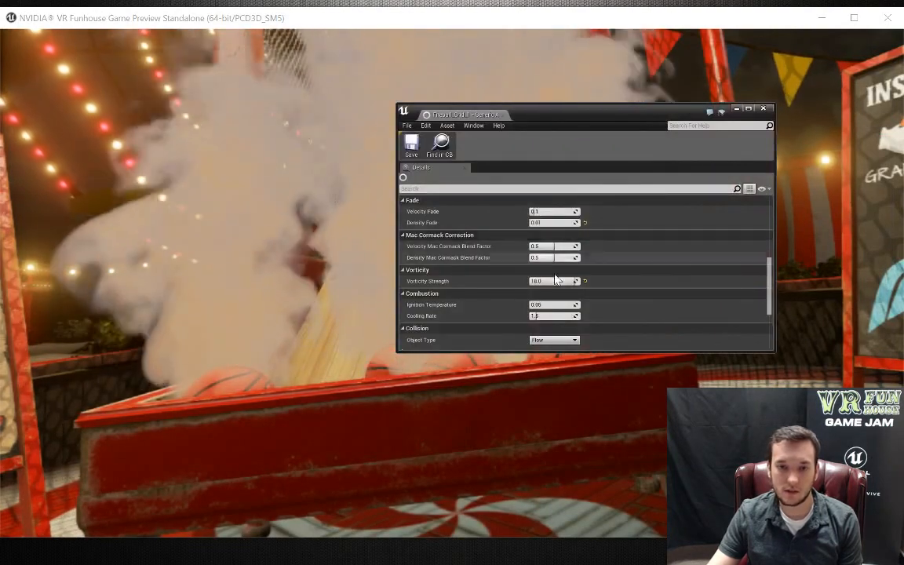
pyautogui.moveTo(770, 287); pyautogui.dragTo(767, 249)
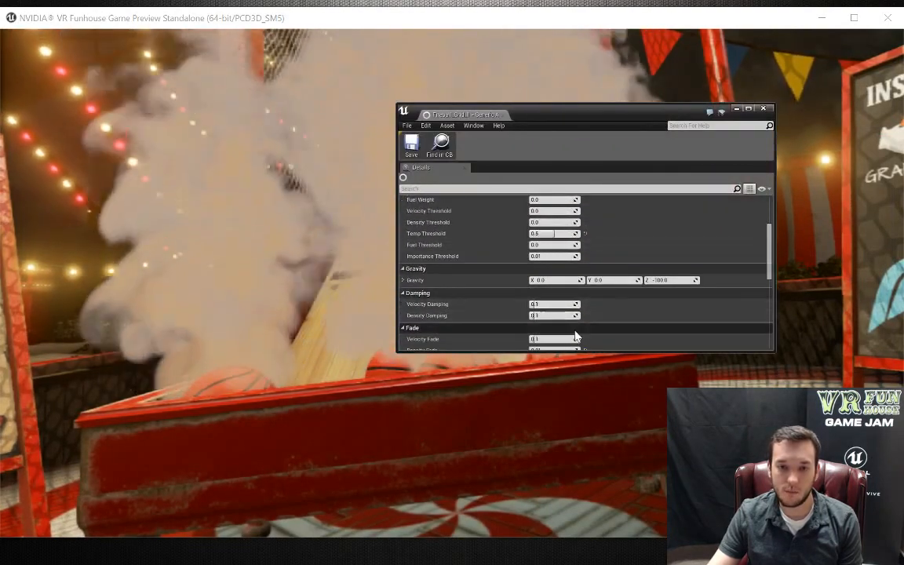
pyautogui.scroll(-17, 576, 335)
pyautogui.scroll(-1, 568, 328)
pyautogui.moveTo(540, 240); pyautogui.dragTo(546, 241)
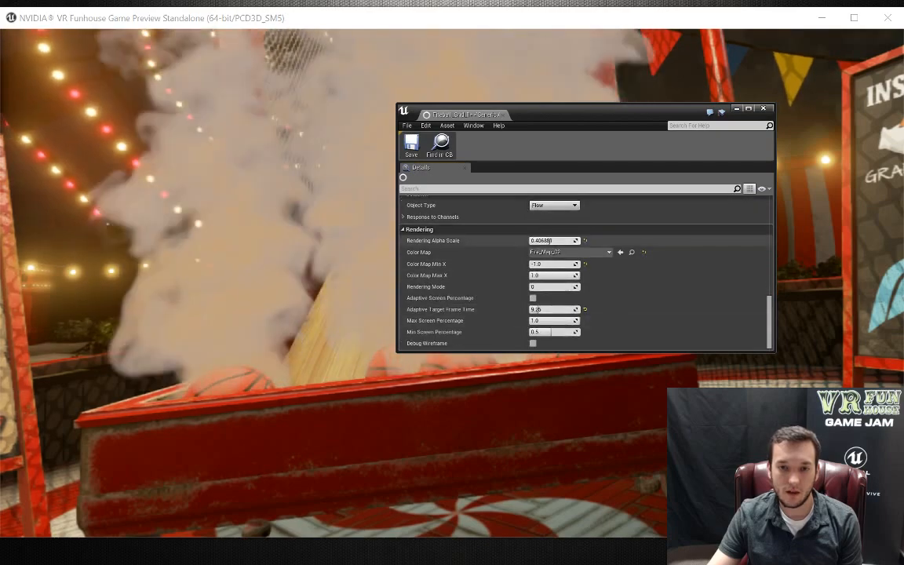
pyautogui.click(809, 359)
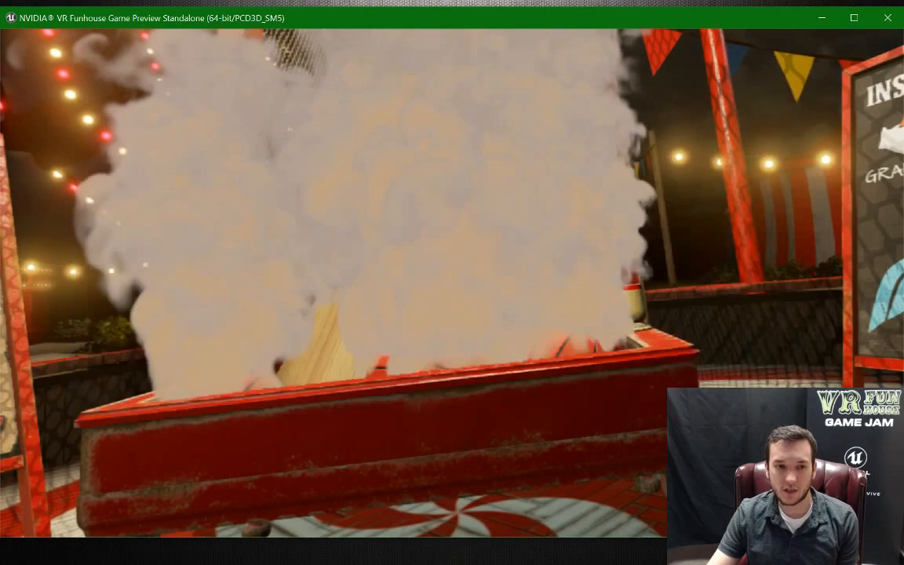
pyautogui.hotkey('alt', 'Tab')
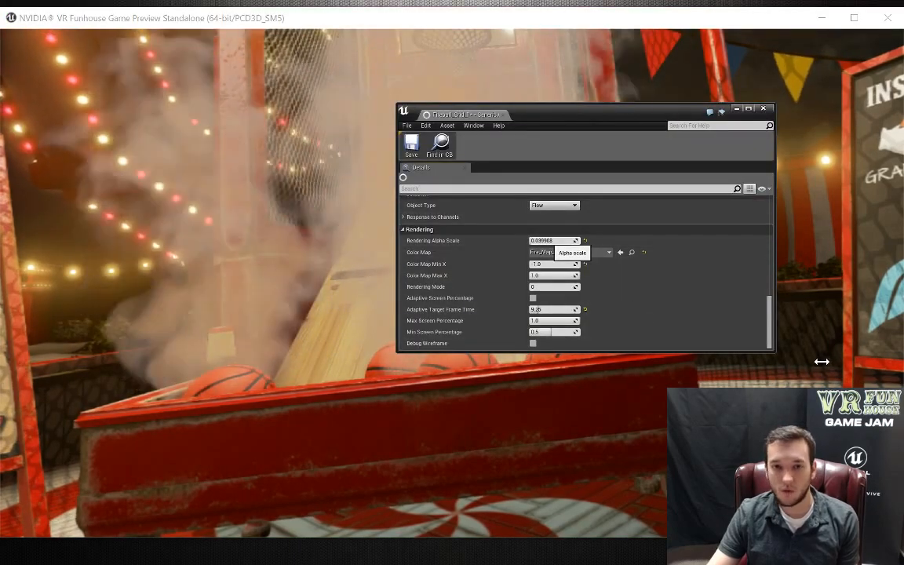
pyautogui.click(819, 361)
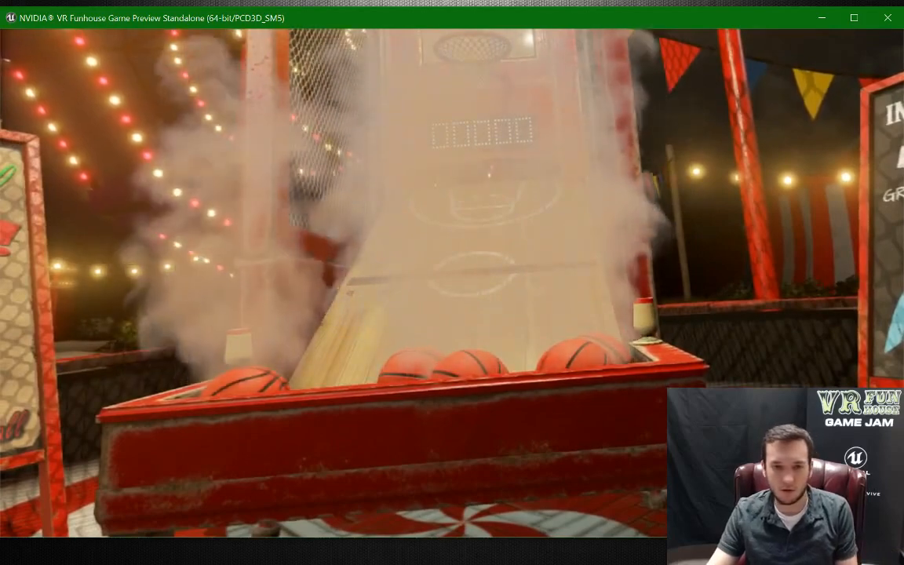
# Set Fireball_Grid_1's Rendering Alpha Scale to 0.02 and move its settings window off the game preview.
pyautogui.hotkey('alt', 'Tab')
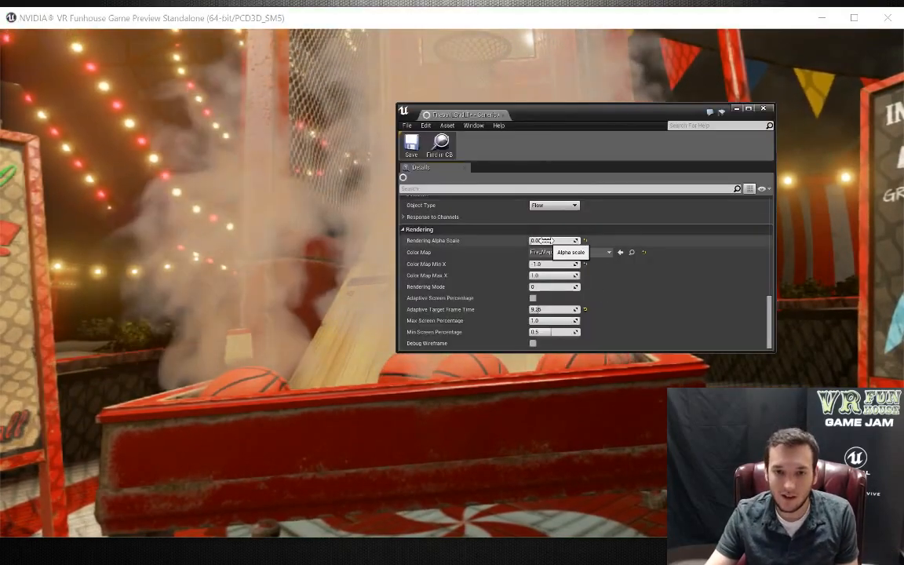
pyautogui.write('0.02')
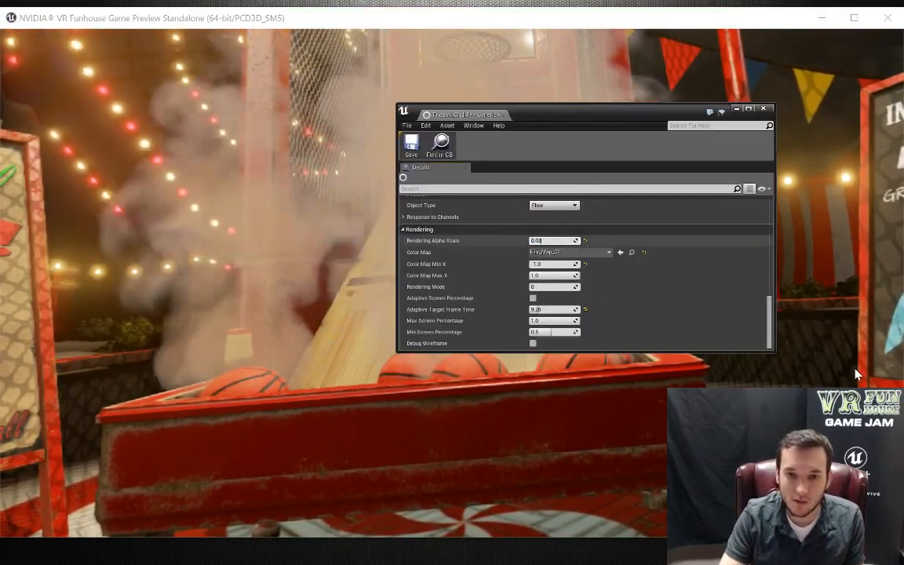
pyautogui.press('Return')
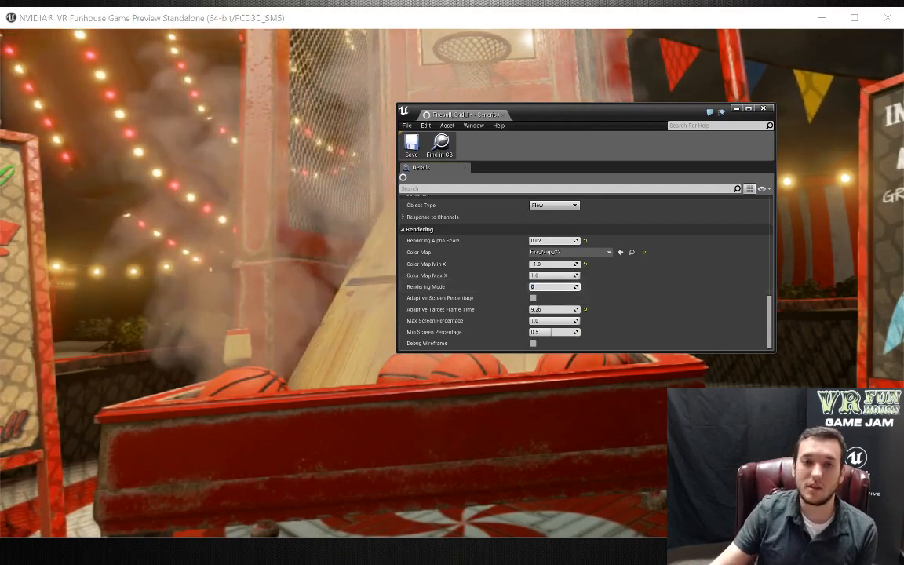
pyautogui.moveTo(582, 107); pyautogui.dragTo(902, 173)
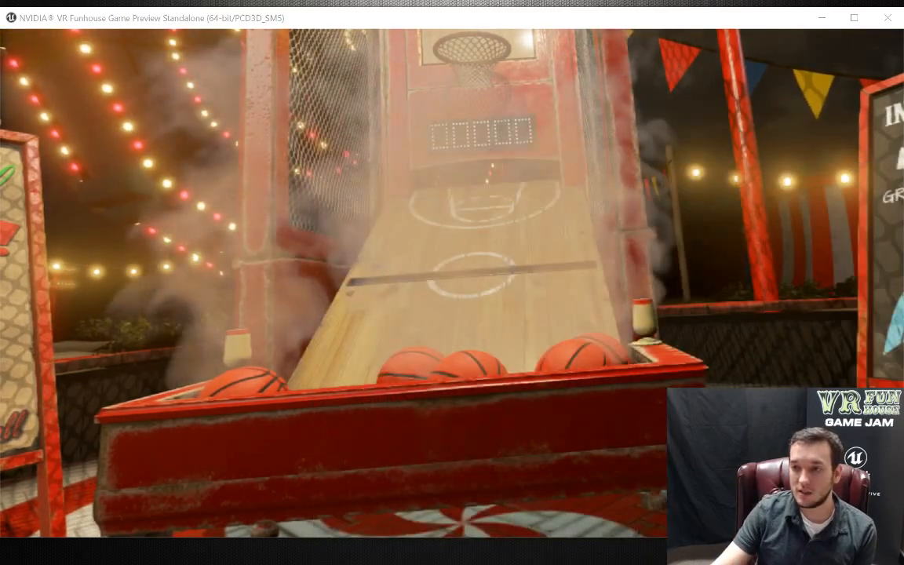
# Run the flowvis console command in the game preview to inspect the flow grid cells, and end the preview.
pyautogui.click(458, 63)
pyautogui.press('`')
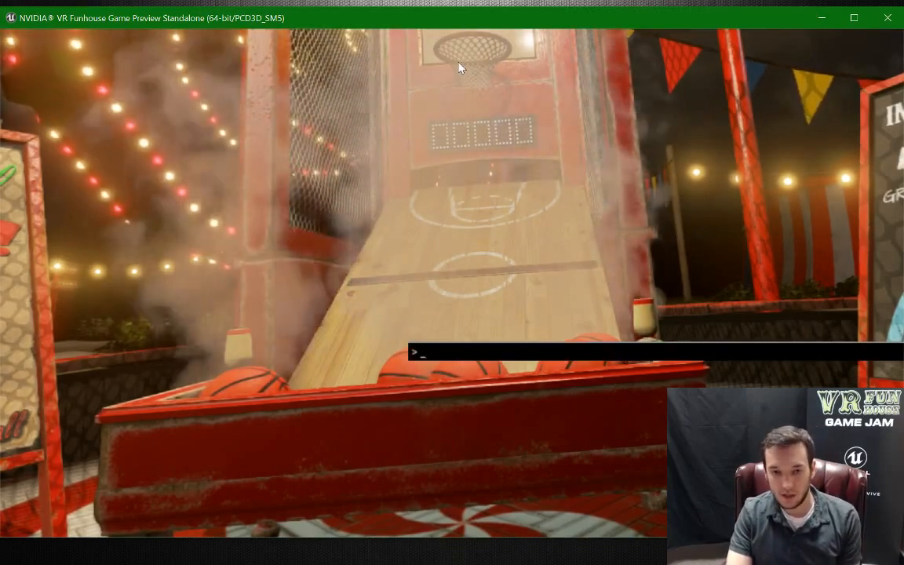
pyautogui.write('flowvis')
pyautogui.press('Return')
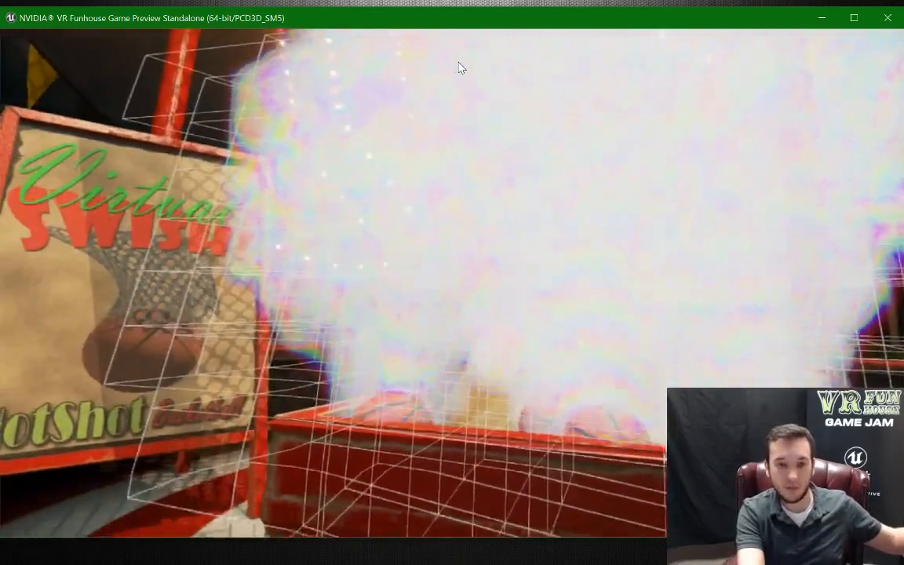
pyautogui.press('Escape')
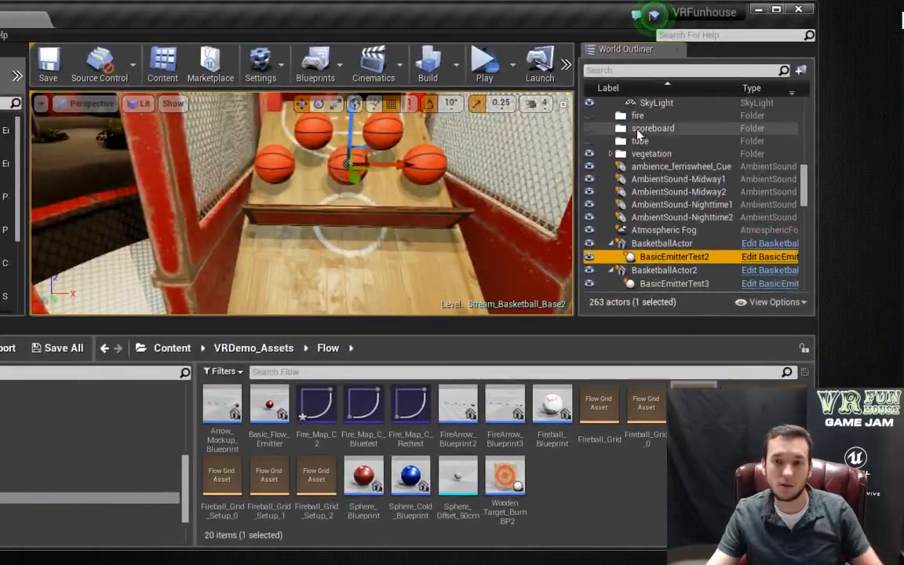
# Delete the flow emitters attached to BasketballActor2 through BasketballActor5, keeping only the one on BasketballActor.
pyautogui.scroll(-2, 680, 253)
pyautogui.click(674, 221)
pyautogui.keyDown('ctrl'); pyautogui.click(678, 246); pyautogui.keyUp('ctrl')
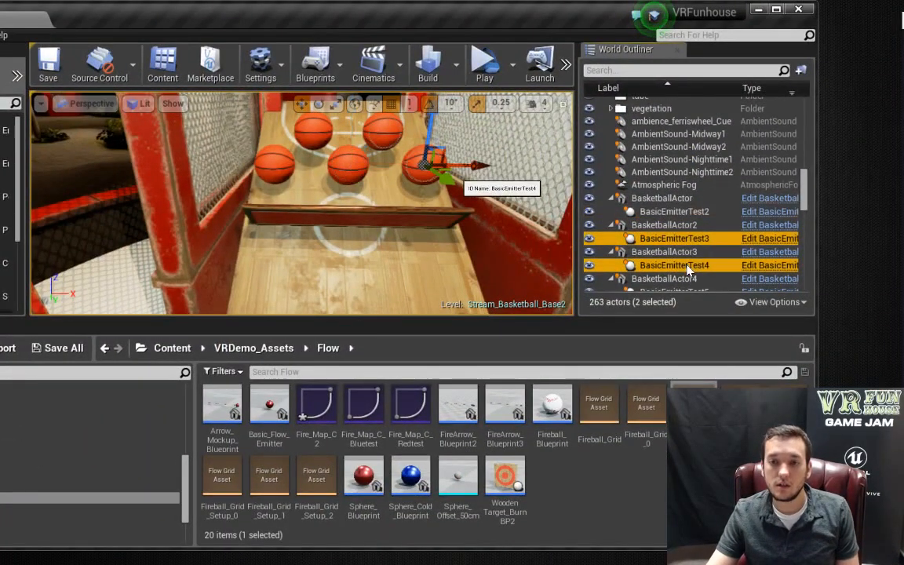
pyautogui.scroll(-1, 684, 251)
pyautogui.keyDown('ctrl'); pyautogui.click(682, 248); pyautogui.keyUp('ctrl')
pyautogui.keyDown('ctrl'); pyautogui.click(684, 276); pyautogui.keyUp('ctrl')
pyautogui.press('Delete')
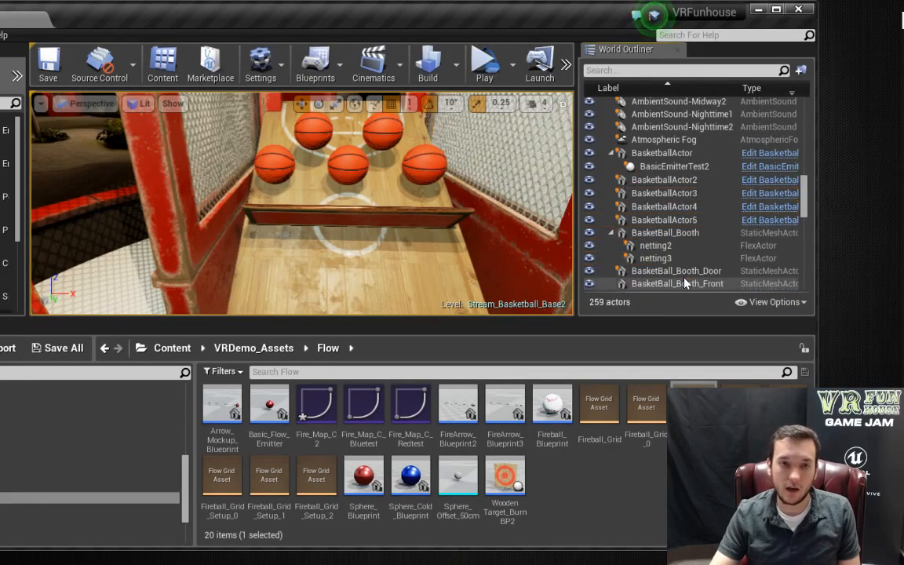
# Select BasicEmitterTest2, run the game preview with this single emitter, and toggle the grid visualization with flowvis.
pyautogui.click(630, 166)
pyautogui.click(627, 167)
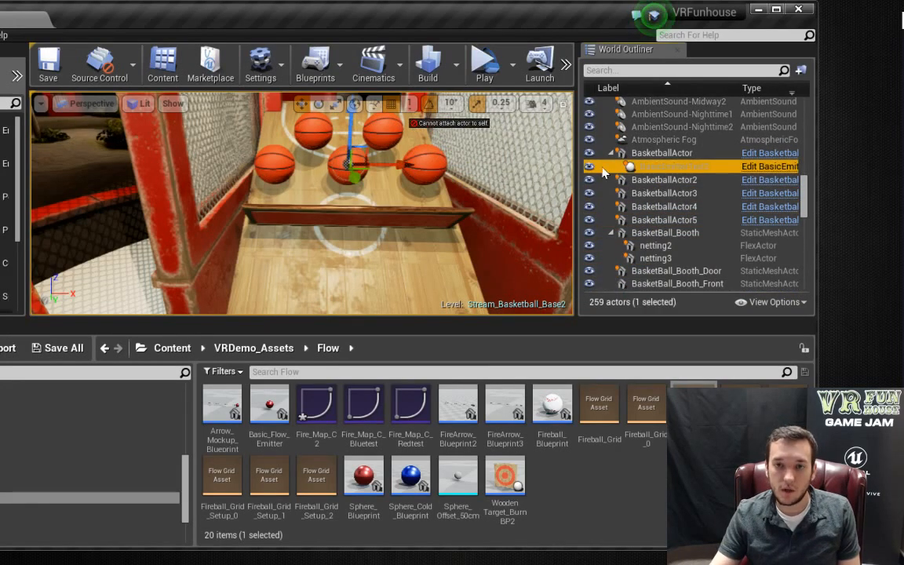
pyautogui.moveTo(628, 167); pyautogui.dragTo(631, 168)
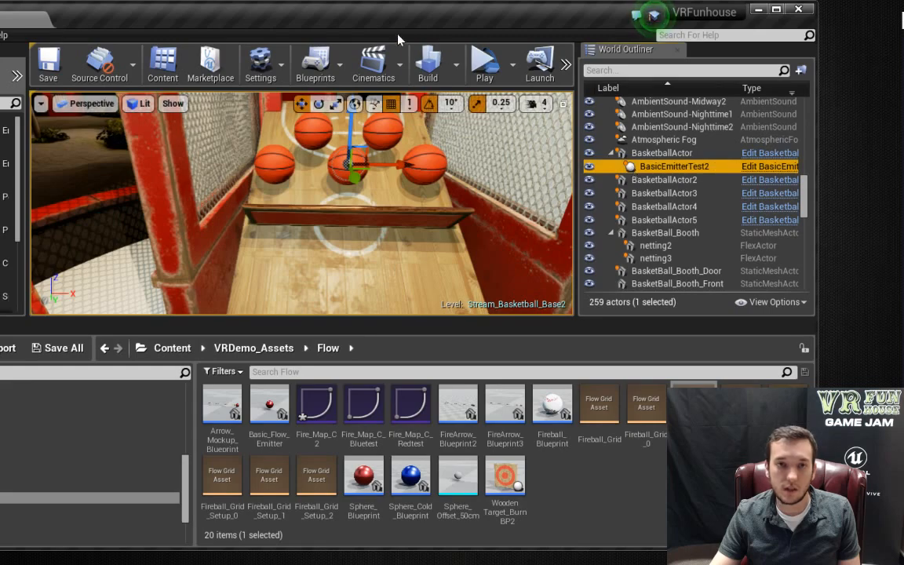
pyautogui.click(492, 66)
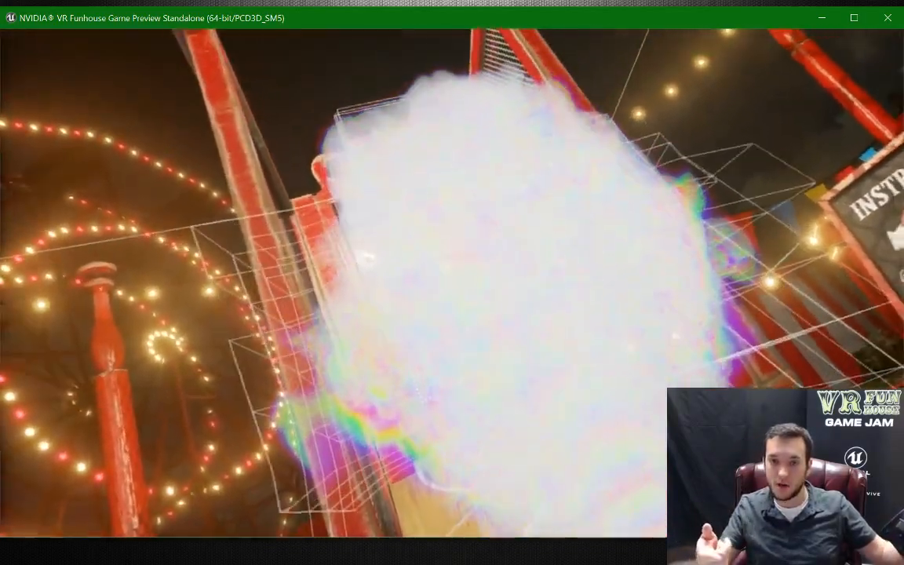
pyautogui.press('`')
pyautogui.write('flowvis_')
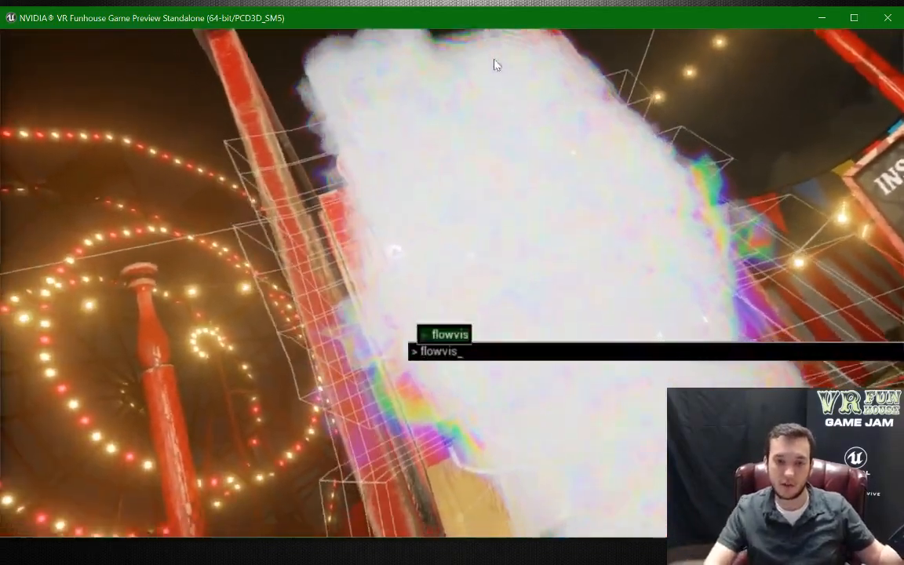
pyautogui.press('Return')
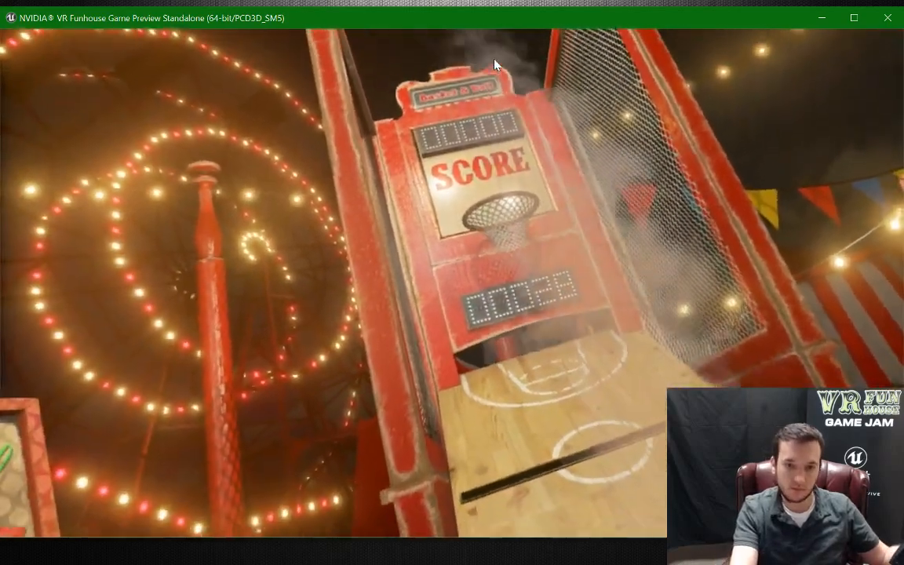
# Bring up the Fireball_Grid_1 settings window and place it beside the running game preview.
pyautogui.hotkey('alt', 'Tab')
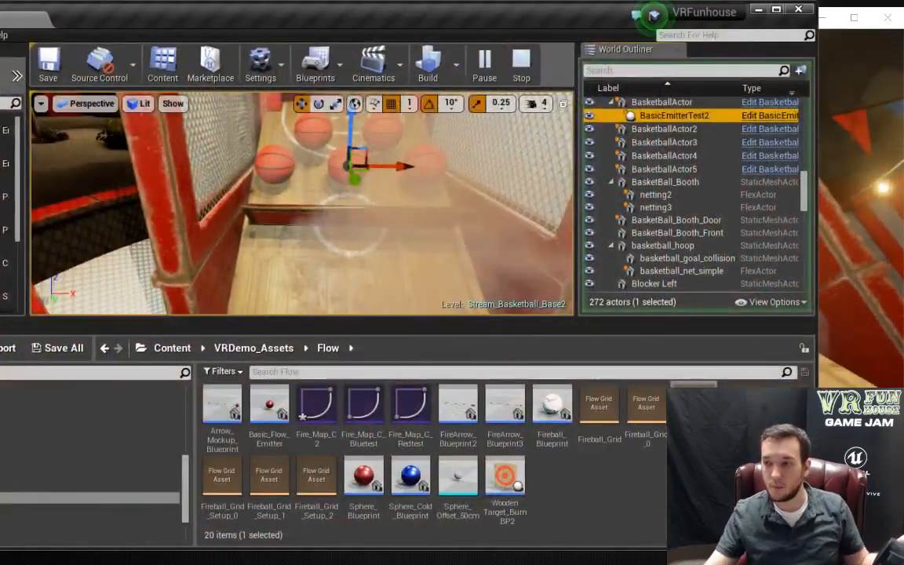
pyautogui.moveTo(903, 157); pyautogui.dragTo(441, 124)
pyautogui.moveTo(487, 7); pyautogui.dragTo(902, 118)
pyautogui.moveTo(554, 116); pyautogui.dragTo(283, 47)
pyautogui.moveTo(485, 405); pyautogui.dragTo(438, 563)
pyautogui.moveTo(214, 10); pyautogui.dragTo(243, 10)
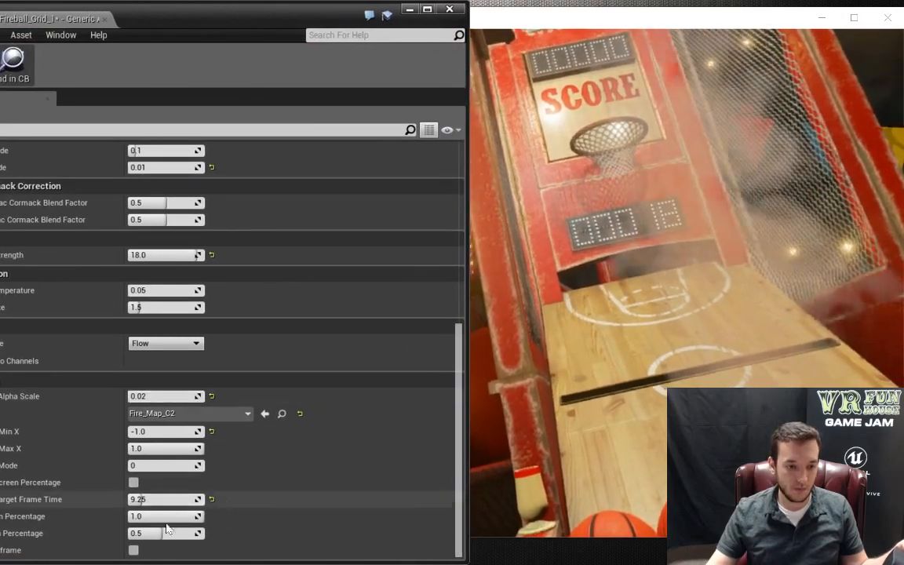
pyautogui.moveTo(215, 13); pyautogui.dragTo(267, 7)
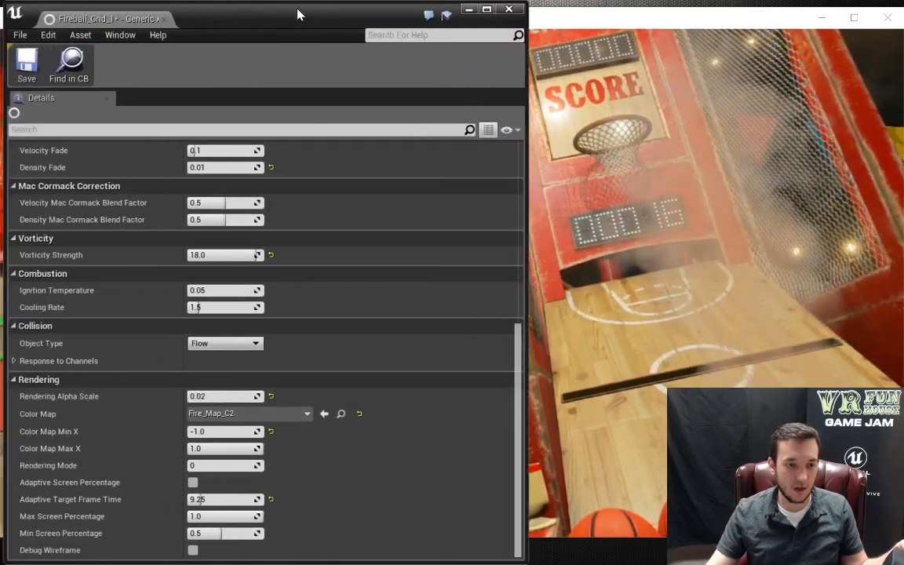
# Try Rendering Mode 1 on Fireball_Grid_1, check it in the game preview, and dismiss the preview.
pyautogui.click(209, 466)
pyautogui.write('1')
pyautogui.press('Return')
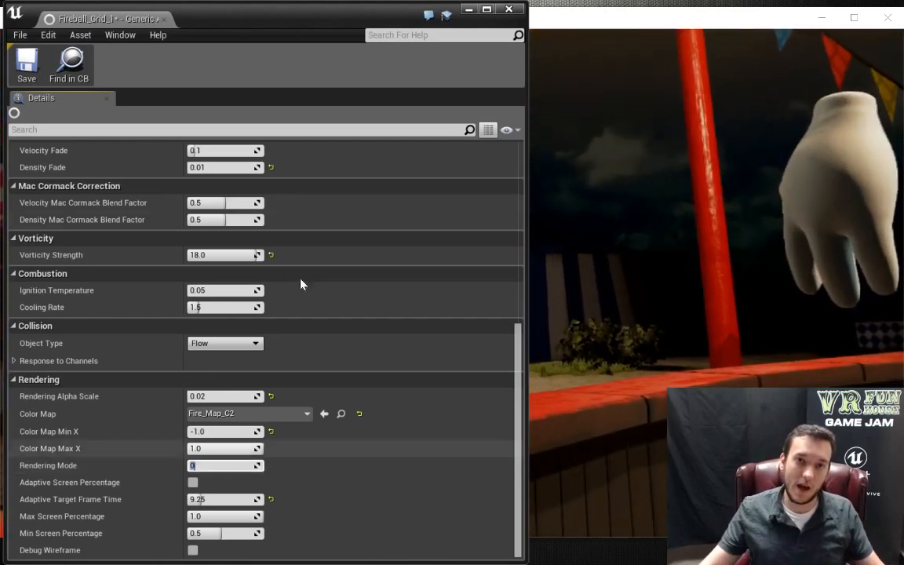
pyautogui.click(625, 21)
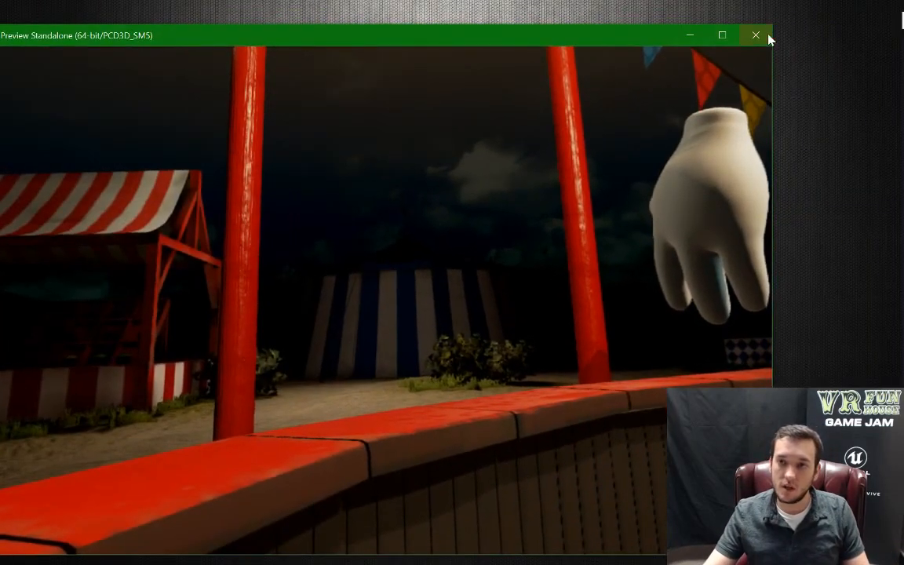
pyautogui.click(690, 34)
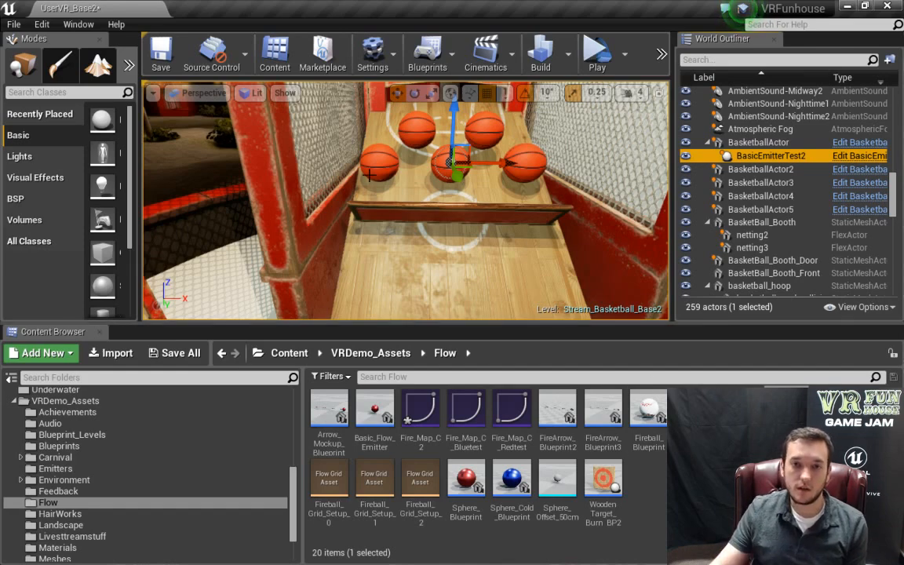
# Scale BasicEmitterTest2 up uniformly to about twice the basketball's diameter and run the game preview.
pyautogui.press('w')
pyautogui.moveTo(480, 212); pyautogui.dragTo(475, 203, button='right')
pyautogui.click(753, 155)
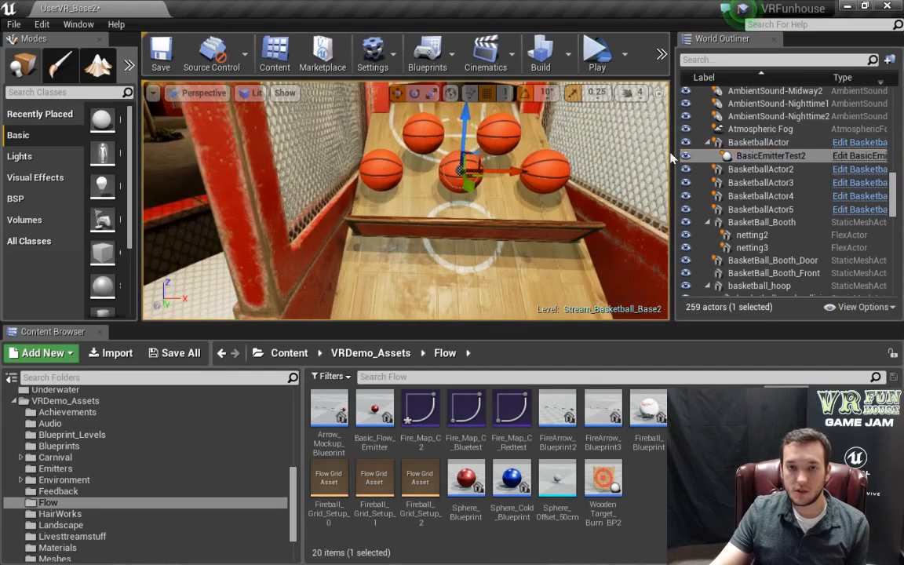
pyautogui.moveTo(487, 206); pyautogui.dragTo(484, 201, button='right')
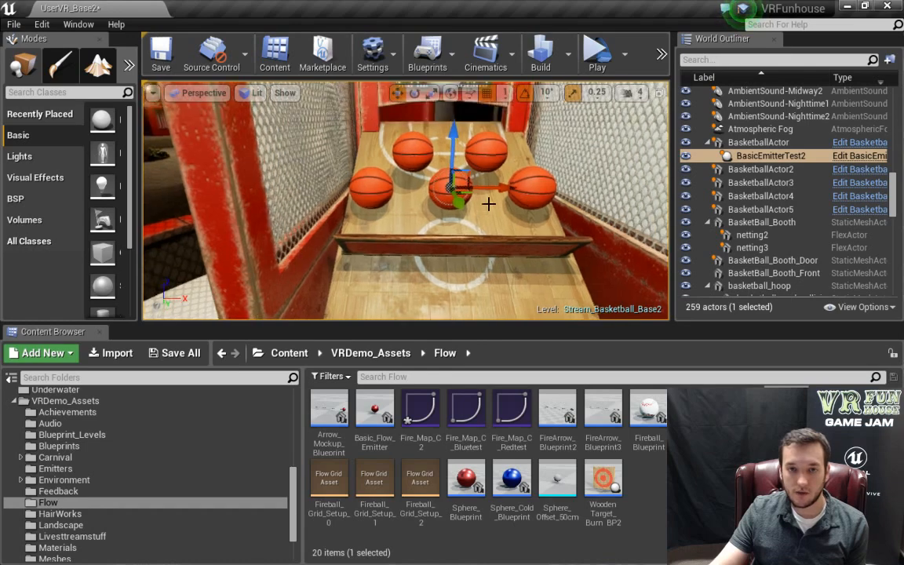
pyautogui.press('e')
pyautogui.press('r')
pyautogui.moveTo(450, 187); pyautogui.dragTo(482, 163)
pyautogui.click(592, 58)
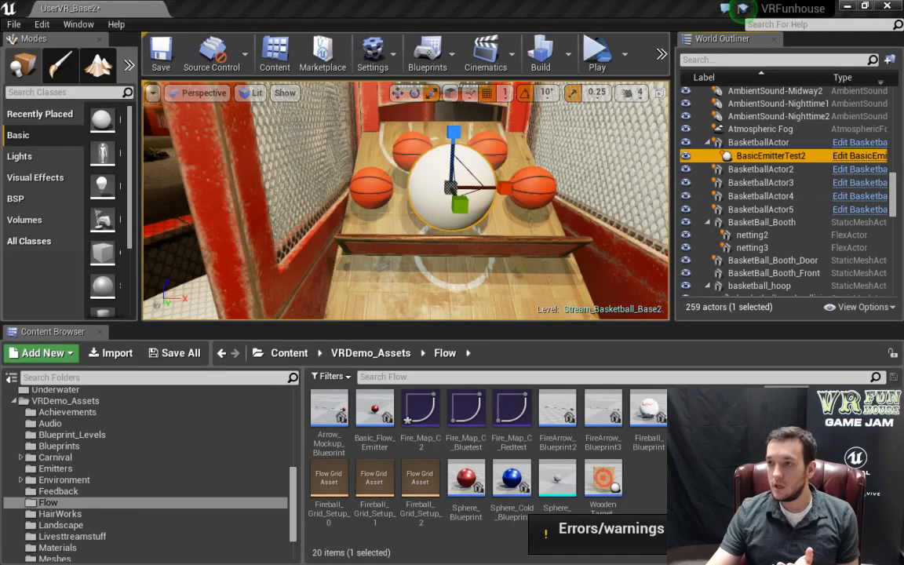
# Review the NVIDIA documentation on FLOW usage in VR Funhouse and emitters, and close both pages.
pyautogui.moveTo(903, 63); pyautogui.dragTo(450, 124)
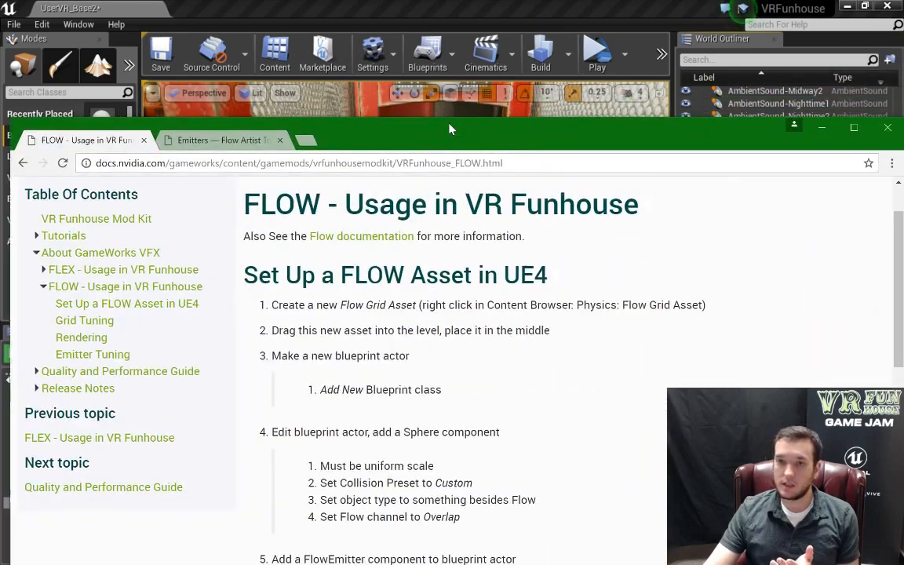
pyautogui.doubleClick(461, 131)
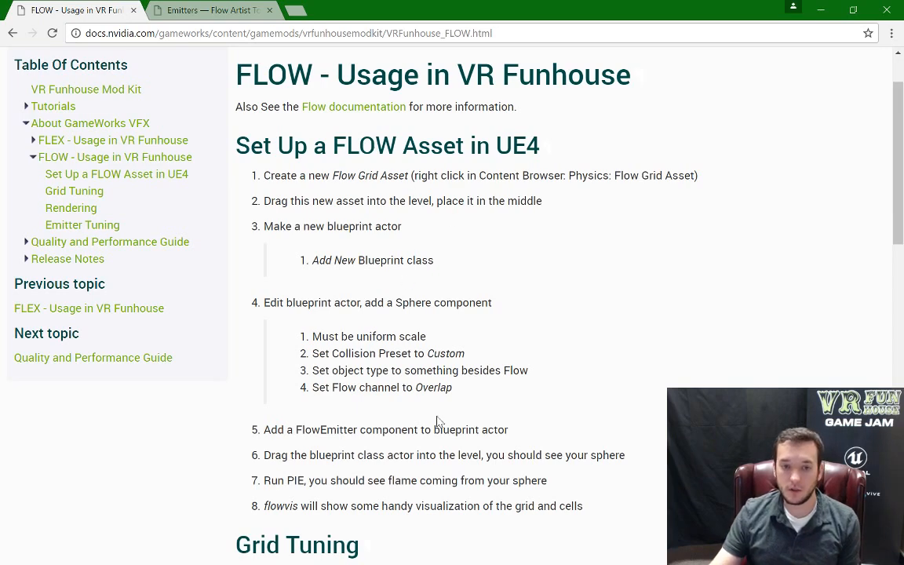
pyautogui.scroll(-5, 468, 469)
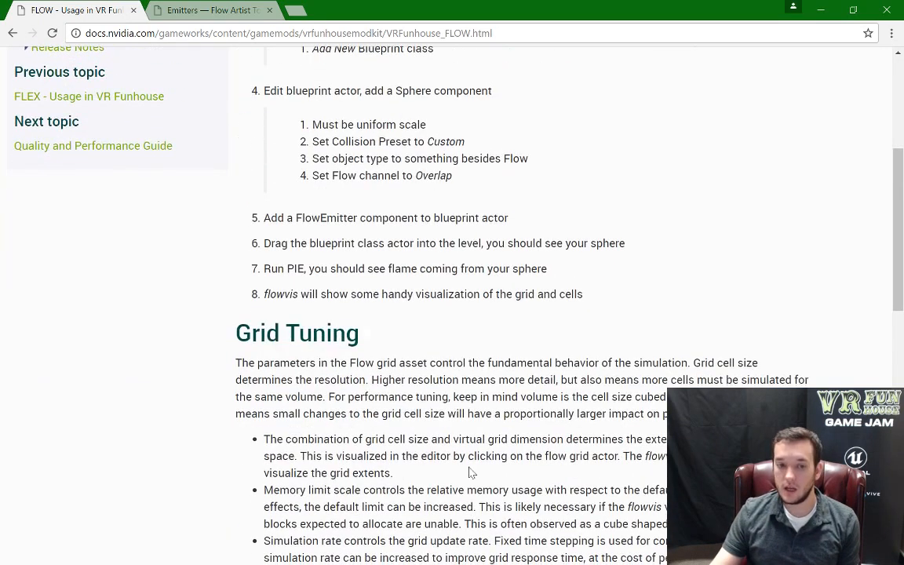
pyautogui.click(133, 10)
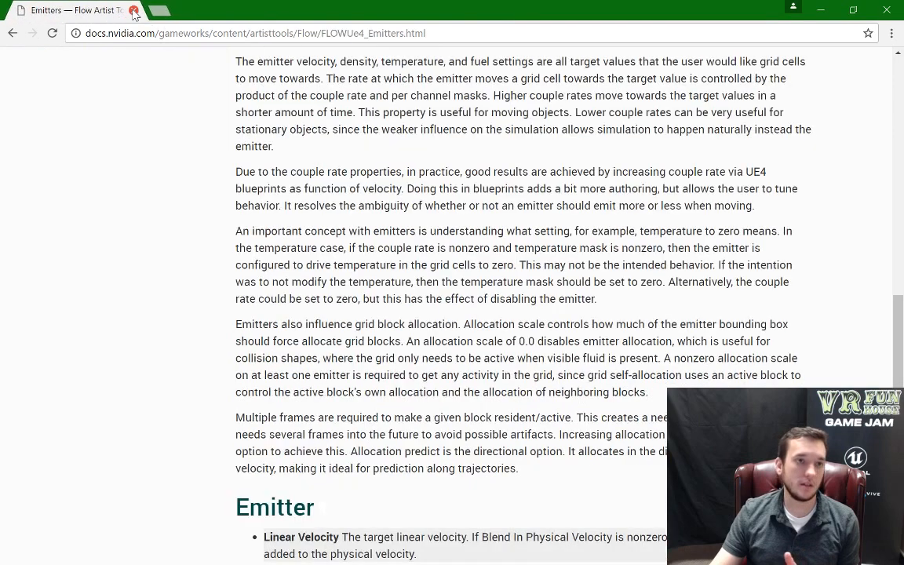
pyautogui.click(133, 10)
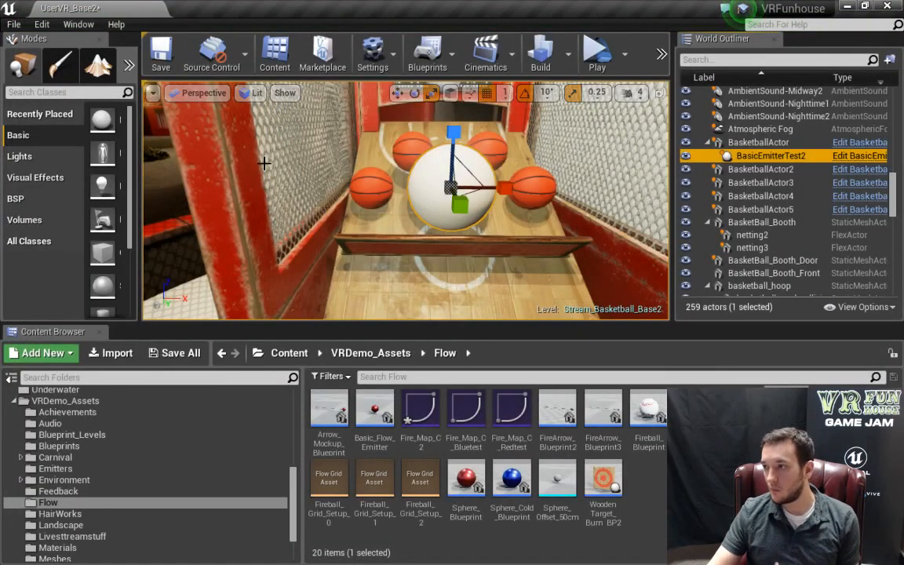